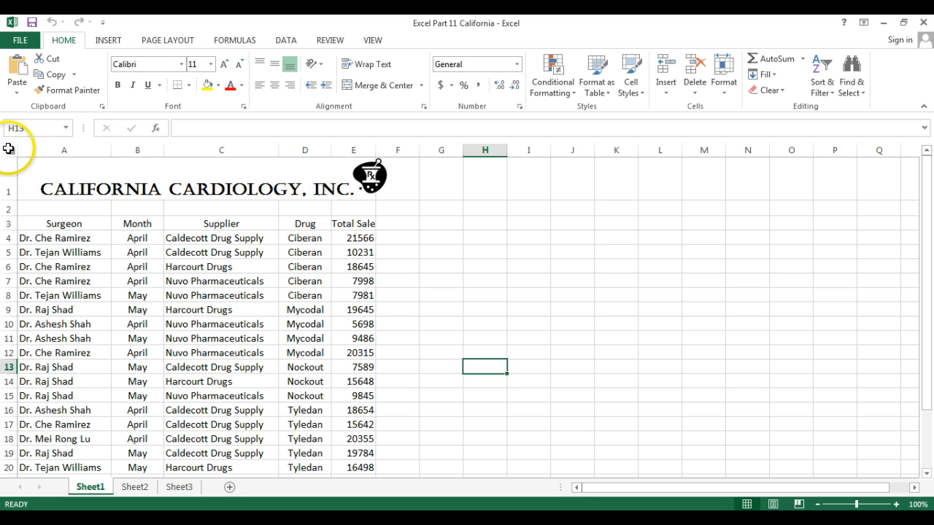
Step: Select and copy the entire contents of Sheet1
{"action": "left_click", "coordinate": [8, 148]}
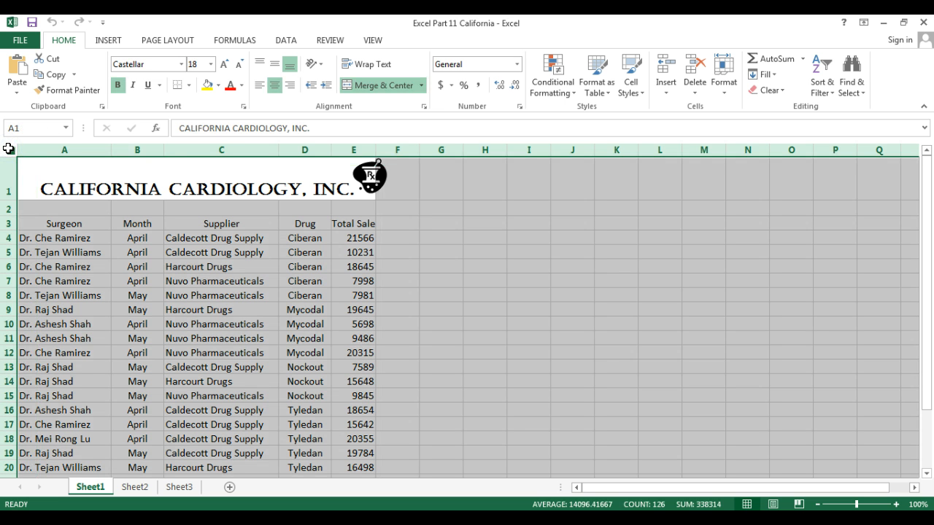
{"action": "right_click", "coordinate": [8, 148]}
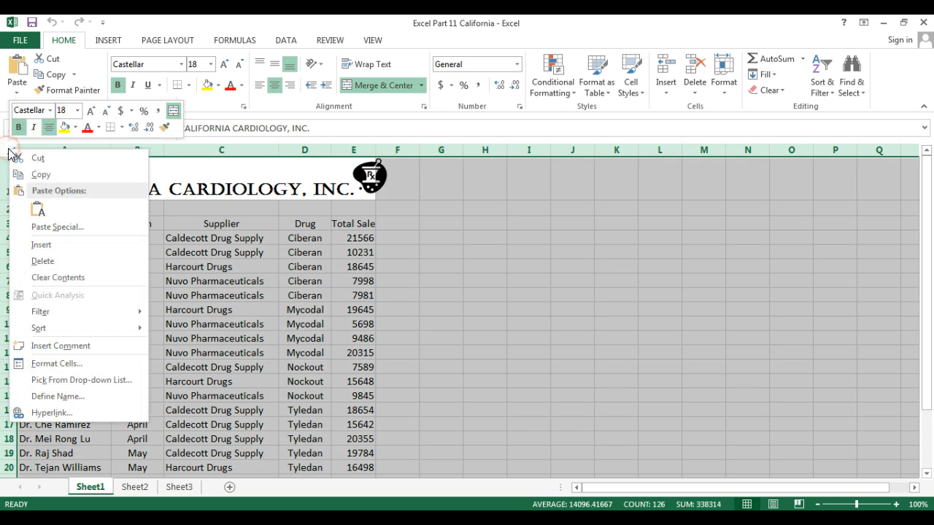
{"action": "left_click", "coordinate": [32, 176]}
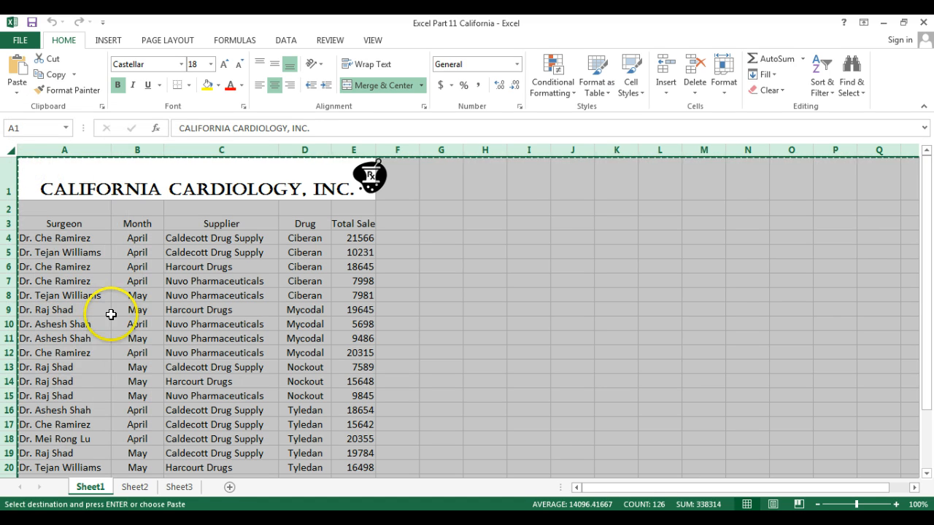
Step: Paste the copied table and logo into all of Sheet2, keeping formatting
{"action": "left_click", "coordinate": [134, 487]}
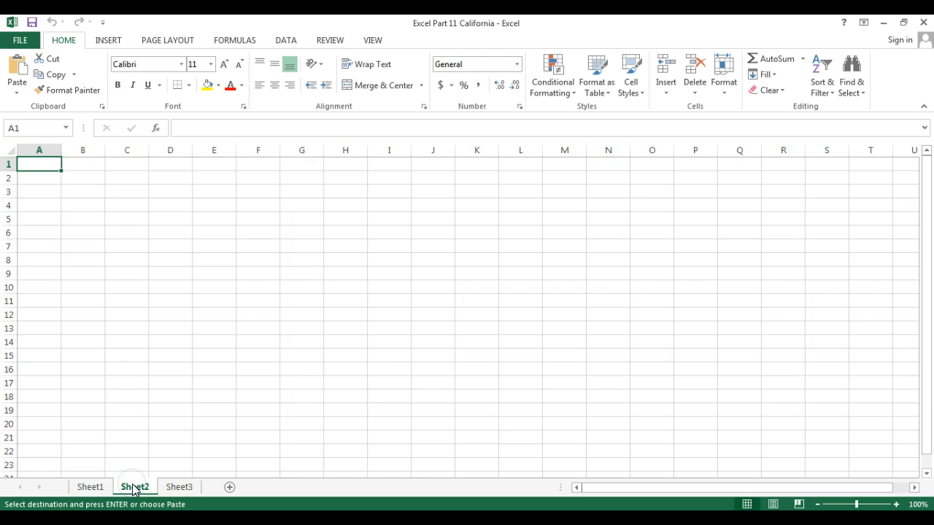
{"action": "left_click", "coordinate": [6, 148]}
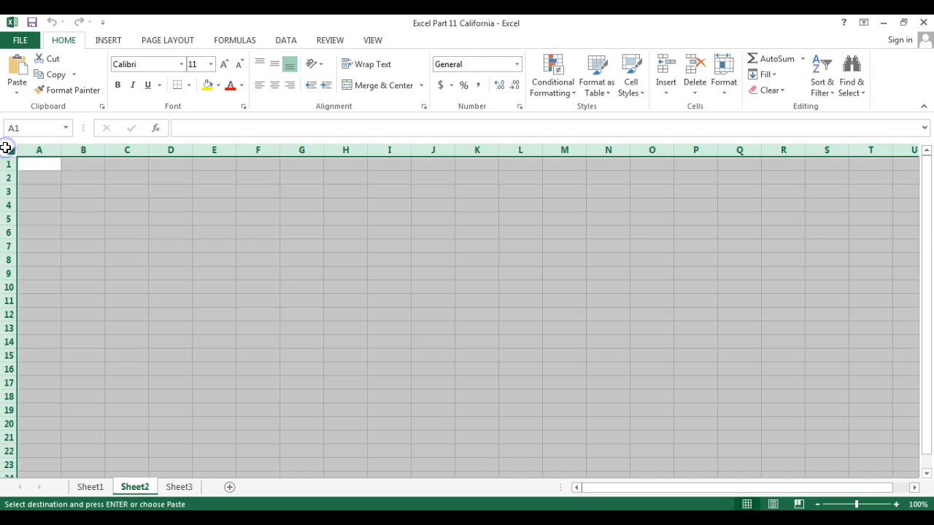
{"action": "right_click", "coordinate": [6, 148]}
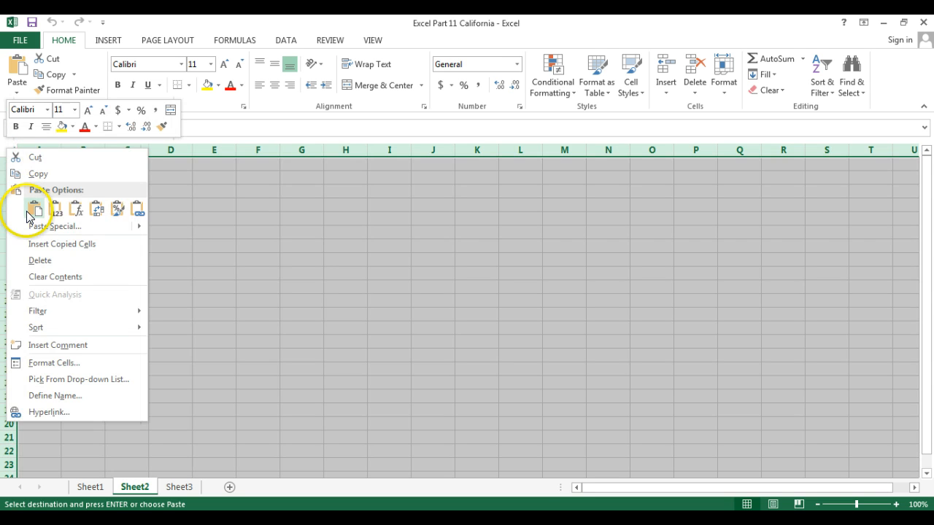
{"action": "left_click", "coordinate": [56, 211]}
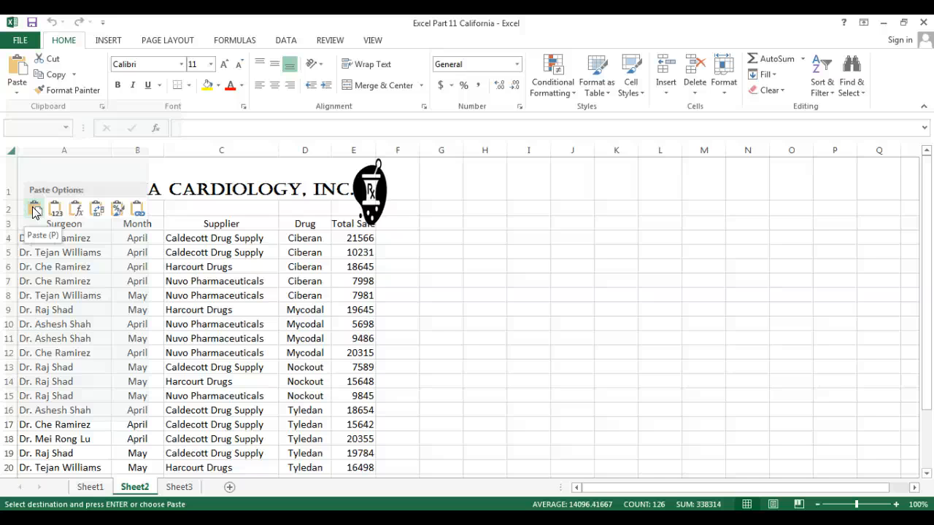
{"action": "left_click", "coordinate": [34, 211]}
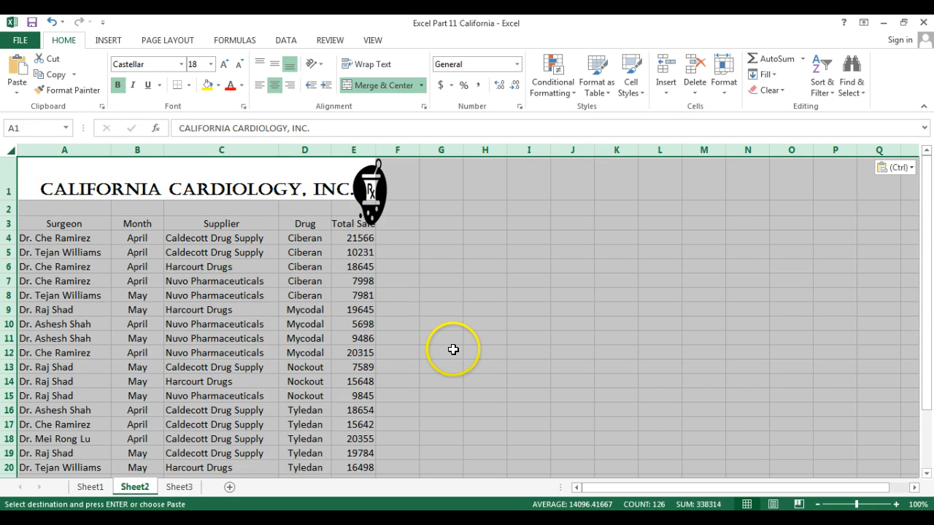
{"action": "left_click", "coordinate": [410, 379]}
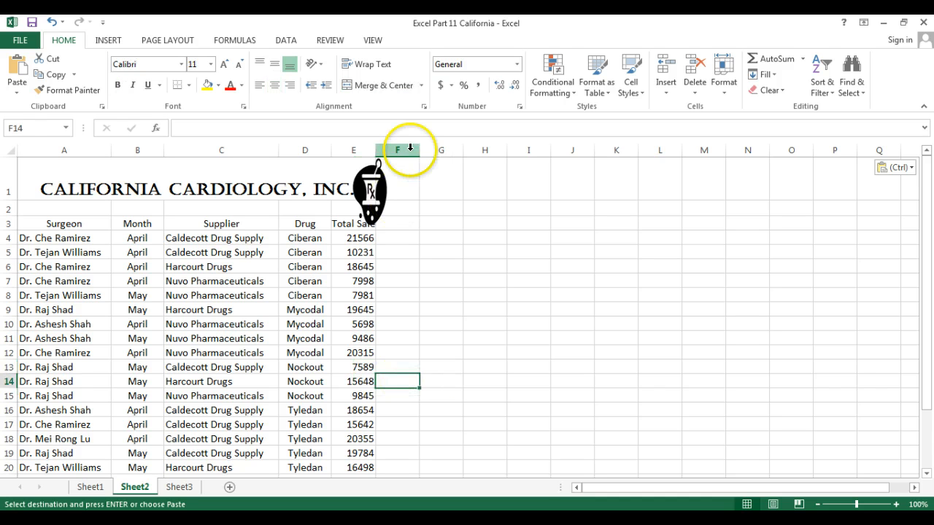
Step: Drag the Rx logo into column F and zoom Sheet2 to 140%
{"action": "left_click_drag", "start_coordinate": [374, 186], "coordinate": [413, 184]}
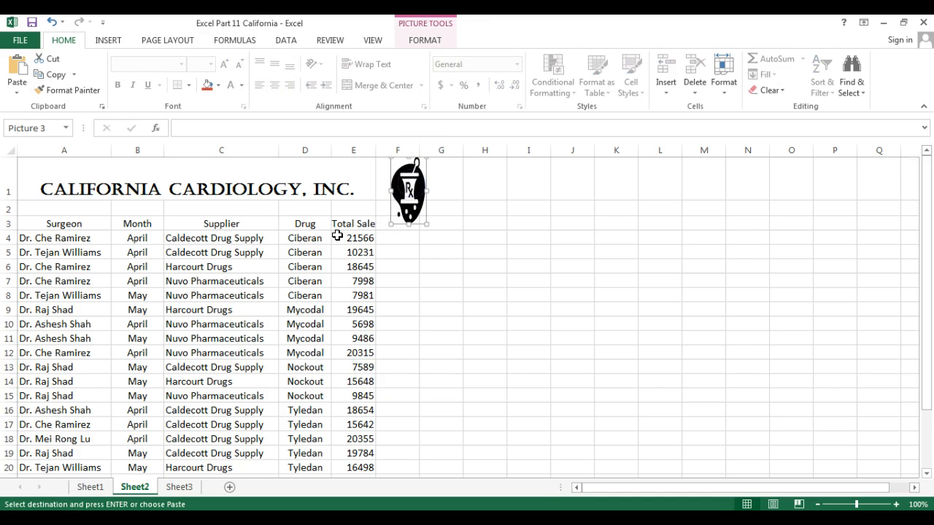
{"action": "left_click", "coordinate": [409, 281]}
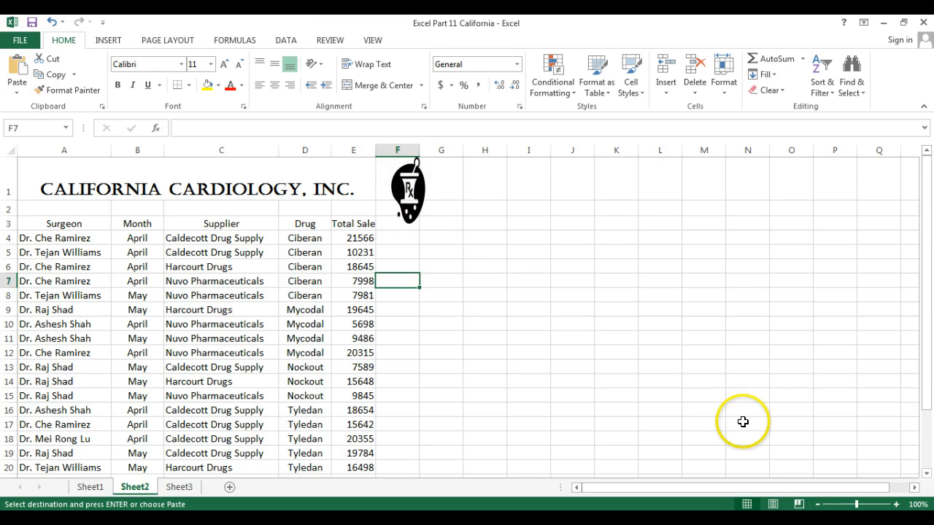
{"action": "left_click", "coordinate": [897, 504]}
{"action": "left_click", "coordinate": [897, 505]}
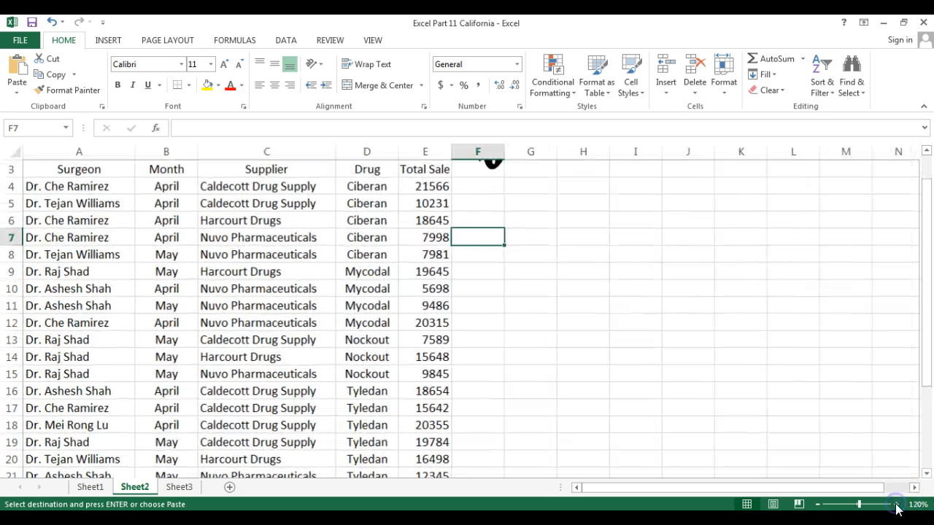
{"action": "left_click_drag", "start_coordinate": [928, 372], "coordinate": [924, 284]}
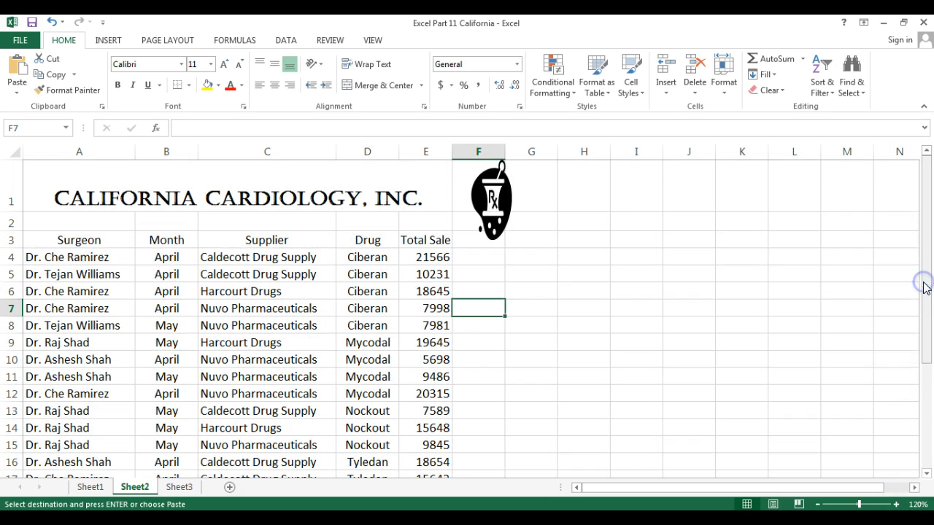
{"action": "left_click", "coordinate": [896, 504]}
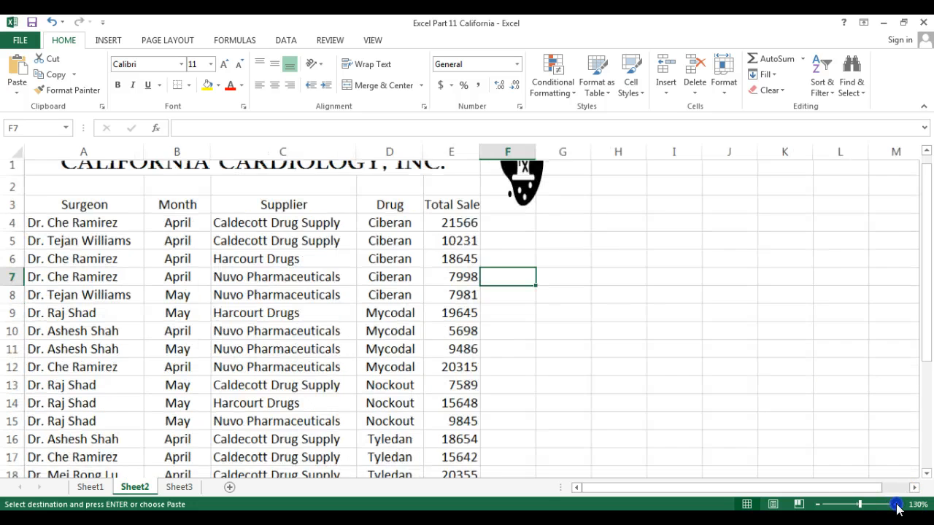
{"action": "left_click", "coordinate": [896, 504]}
{"action": "left_click_drag", "start_coordinate": [921, 342], "coordinate": [923, 332]}
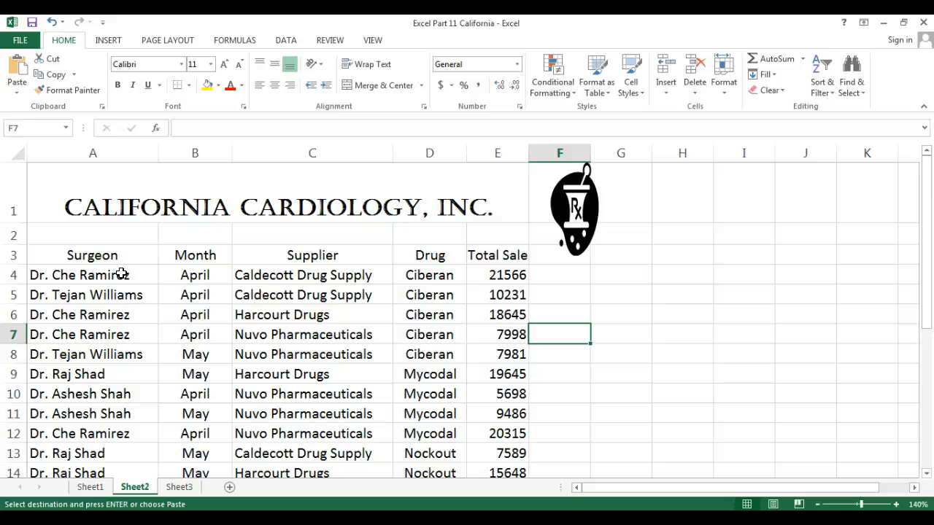
Step: Sort A4:E27 A to Z by Surgeon, undoing and redoing once to compare
{"action": "left_click_drag", "start_coordinate": [121, 274], "coordinate": [474, 440]}
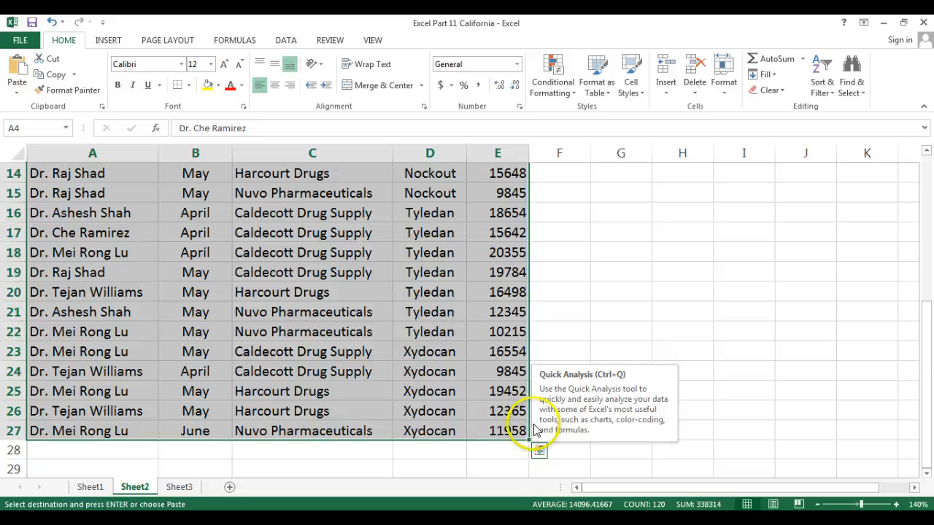
{"action": "left_click_drag", "start_coordinate": [925, 317], "coordinate": [931, 169]}
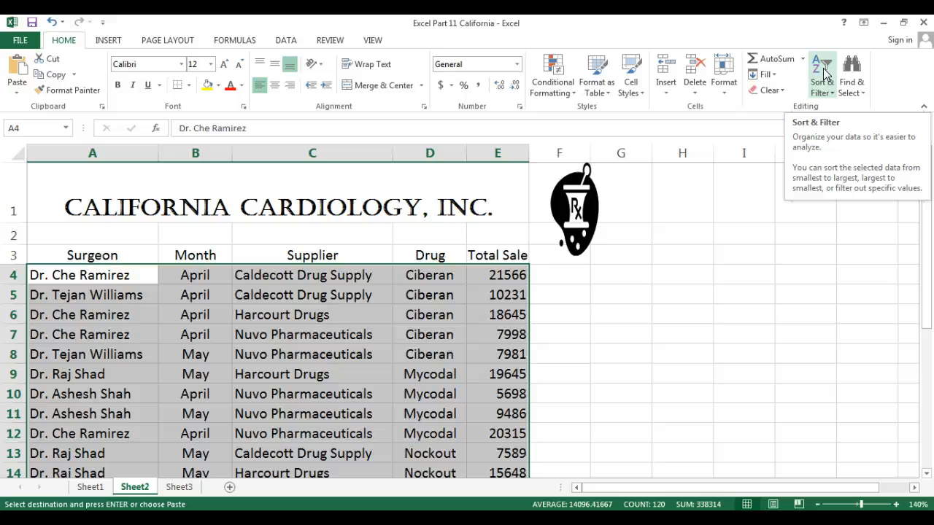
{"action": "left_click", "coordinate": [830, 90]}
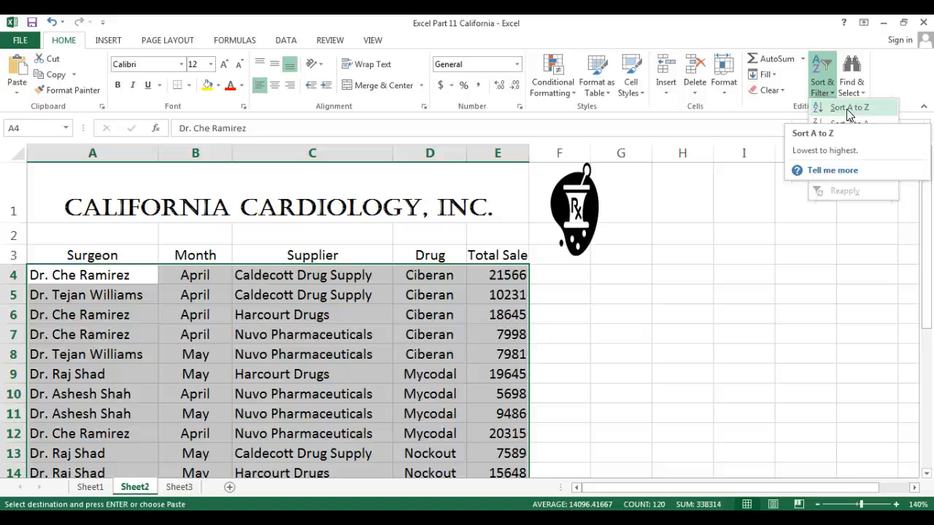
{"action": "left_click", "coordinate": [849, 108]}
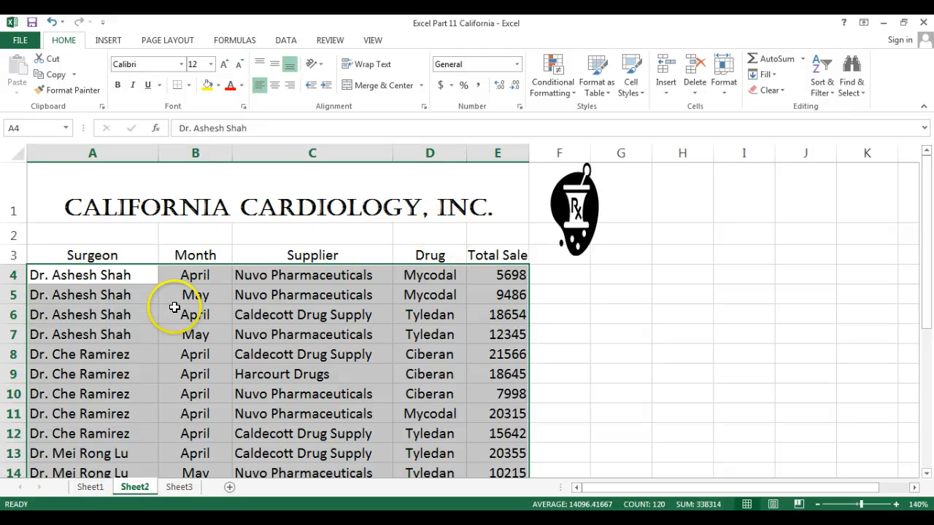
{"action": "left_click", "coordinate": [53, 26]}
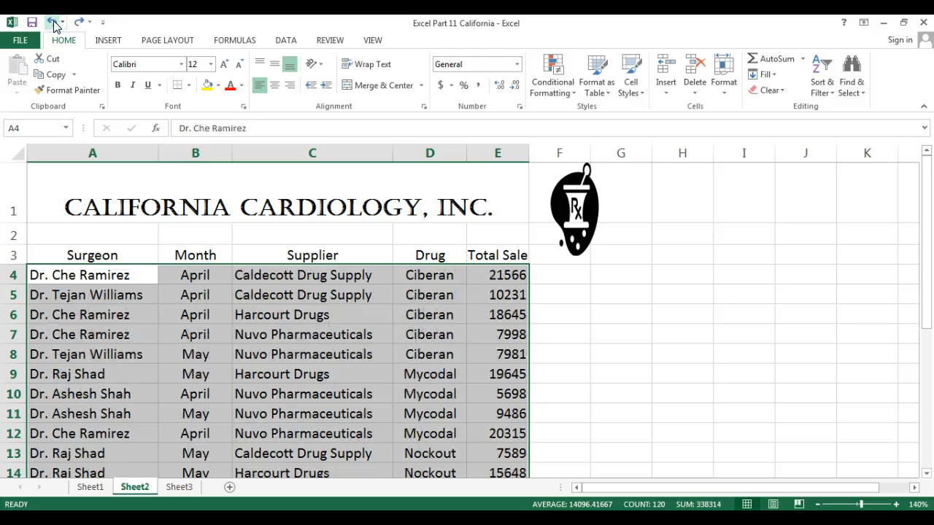
{"action": "left_click", "coordinate": [80, 24]}
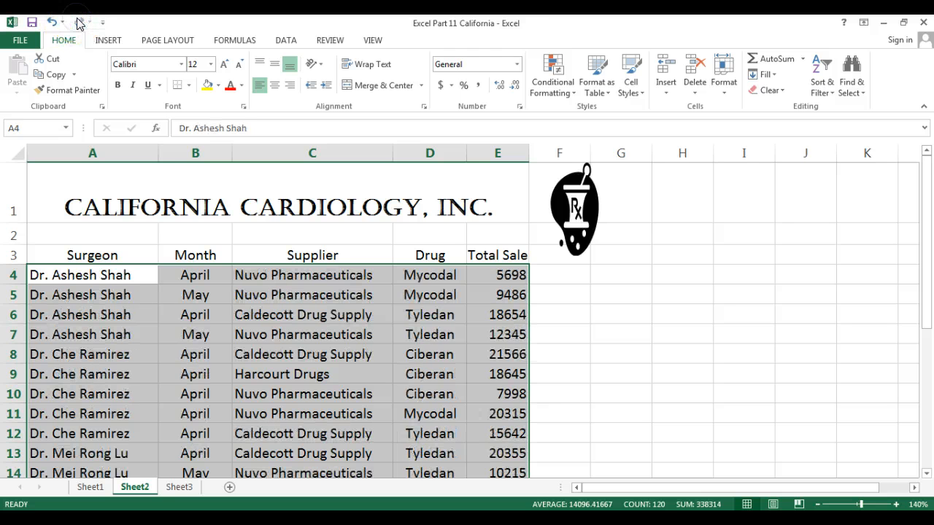
{"action": "left_click", "coordinate": [656, 315]}
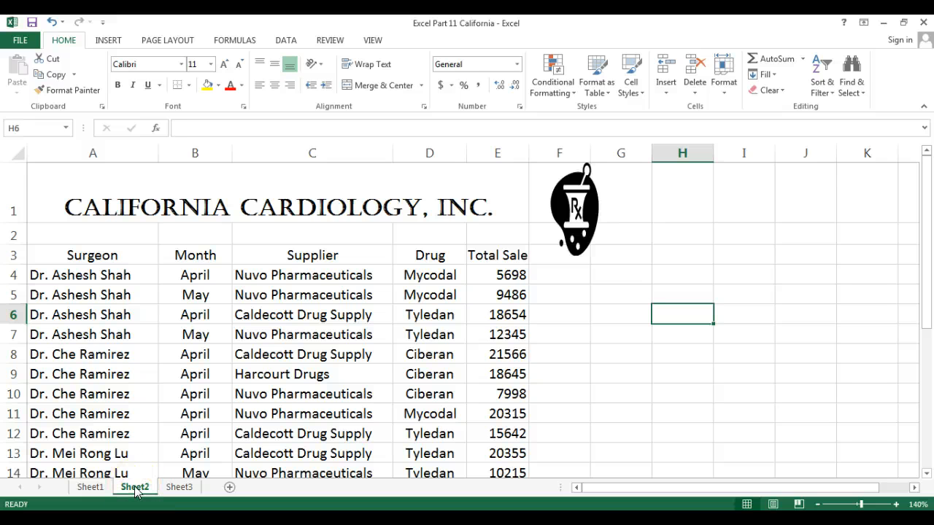
Step: Select and copy the entire contents of Sheet2
{"action": "left_click", "coordinate": [9, 151]}
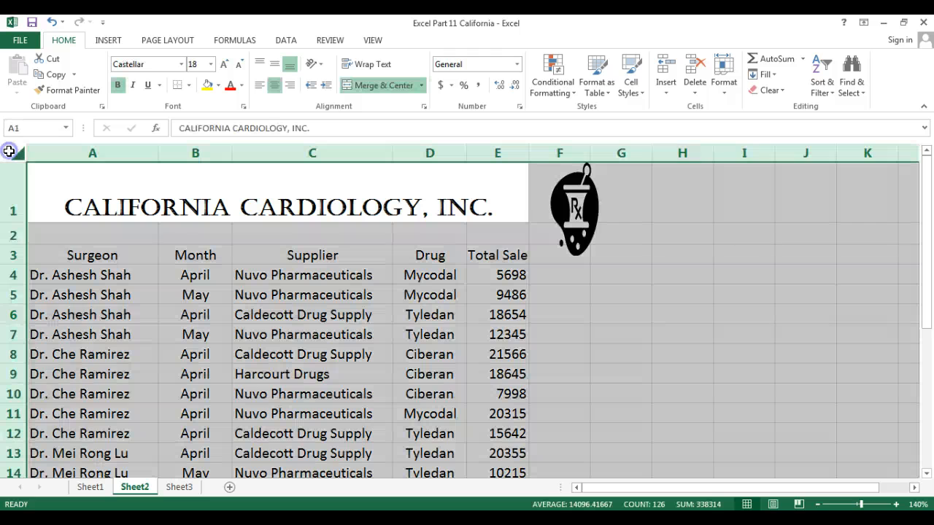
{"action": "right_click", "coordinate": [10, 151]}
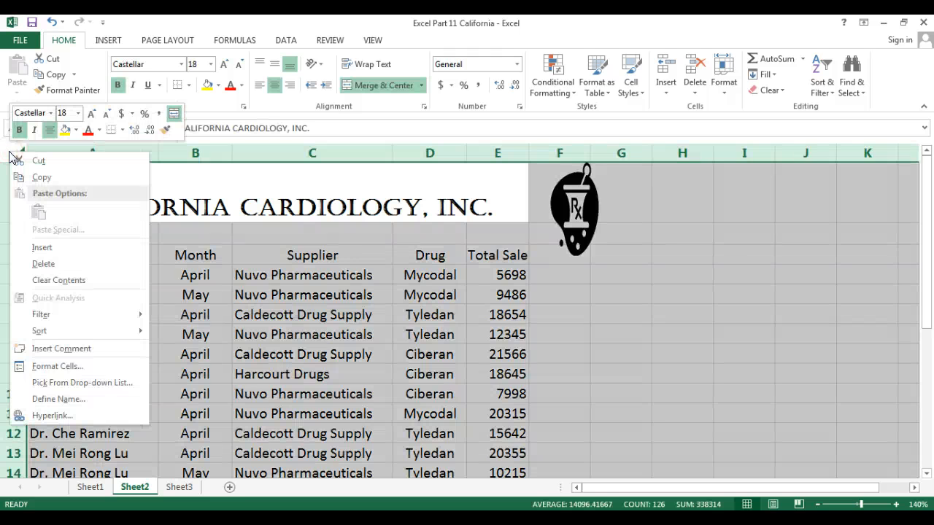
{"action": "left_click", "coordinate": [38, 178]}
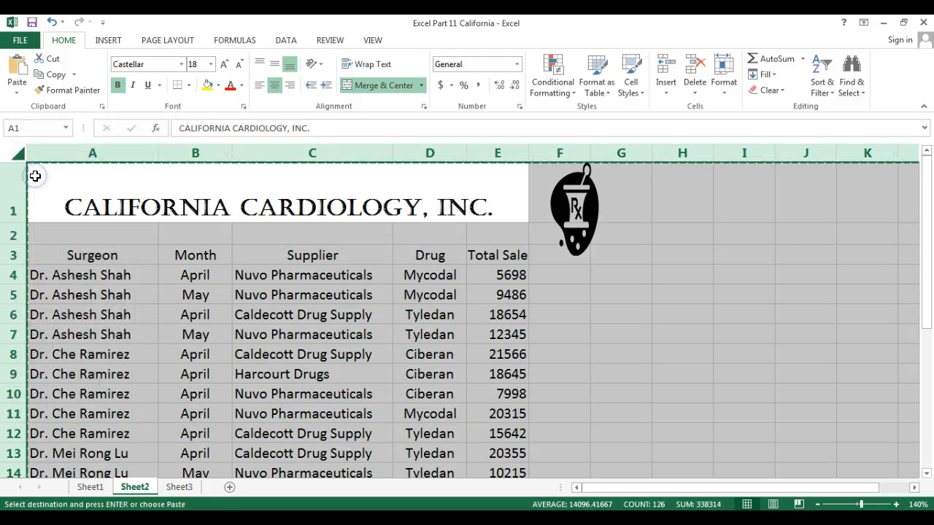
Step: Paste the copied table and logo into all of Sheet3
{"action": "left_click", "coordinate": [180, 489]}
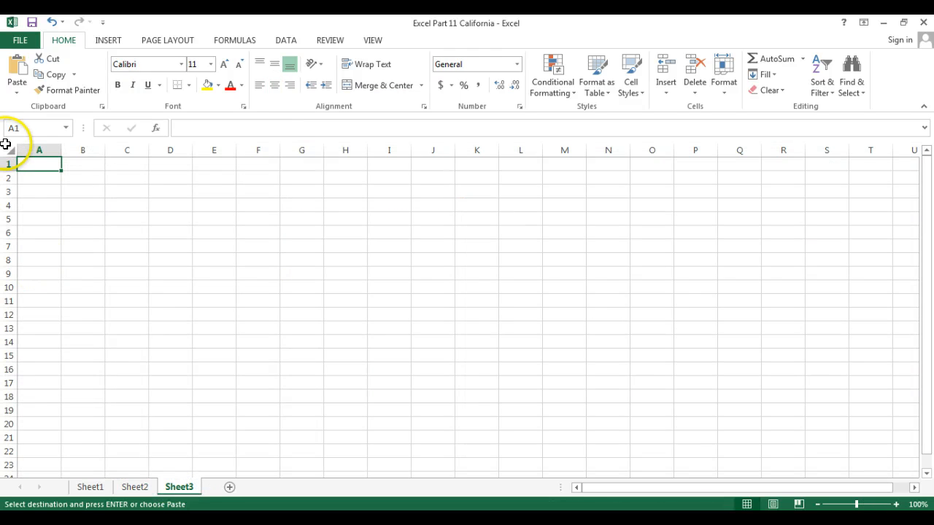
{"action": "left_click", "coordinate": [10, 151]}
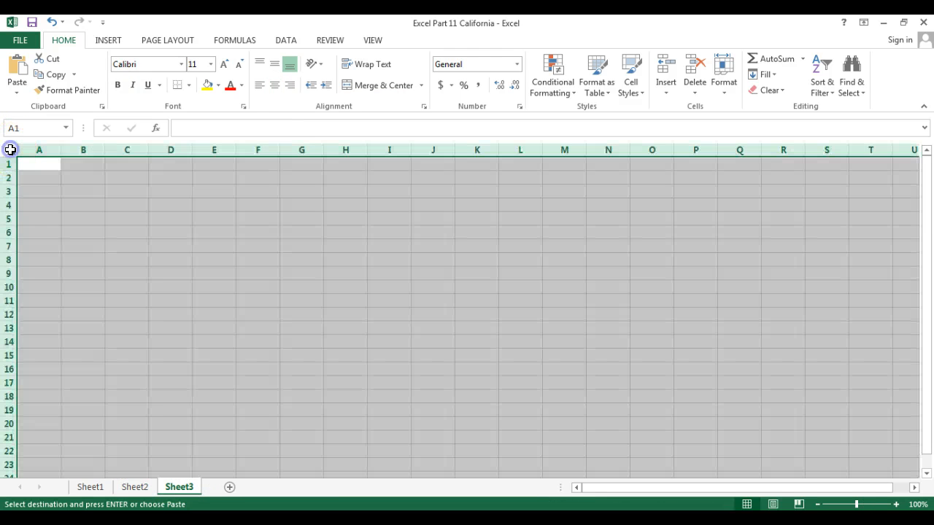
{"action": "right_click", "coordinate": [10, 151]}
{"action": "left_click", "coordinate": [41, 213]}
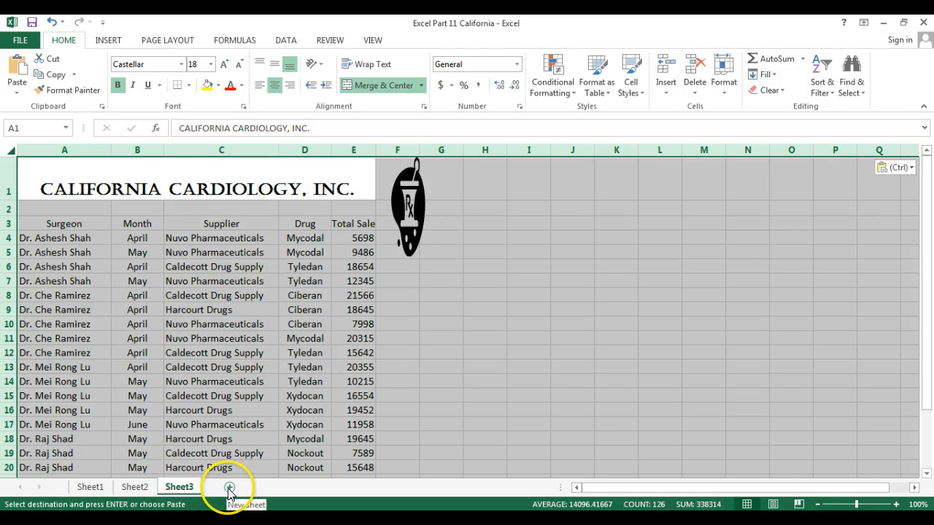
Step: Add Sheet4, Sheet5 and Sheet6, pasting the copied table and logo into each
{"action": "left_click", "coordinate": [228, 489]}
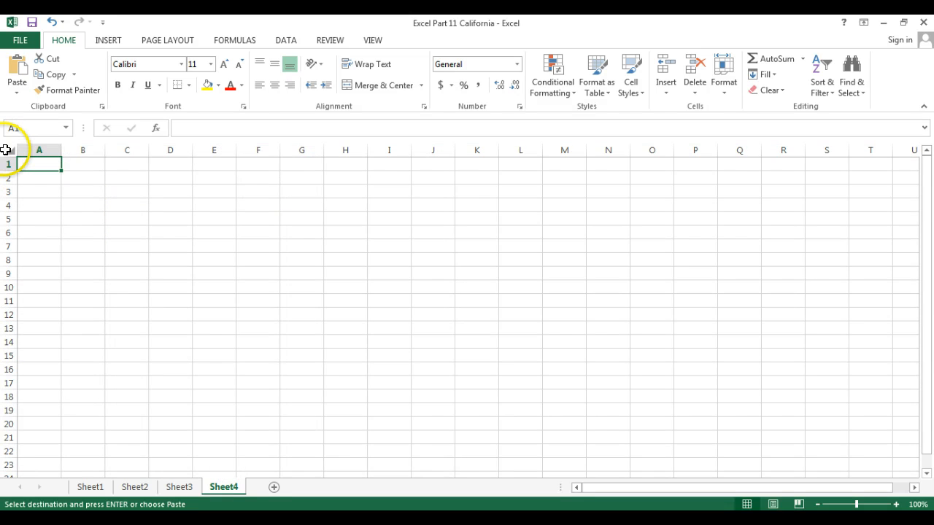
{"action": "left_click", "coordinate": [6, 149]}
{"action": "right_click", "coordinate": [5, 149]}
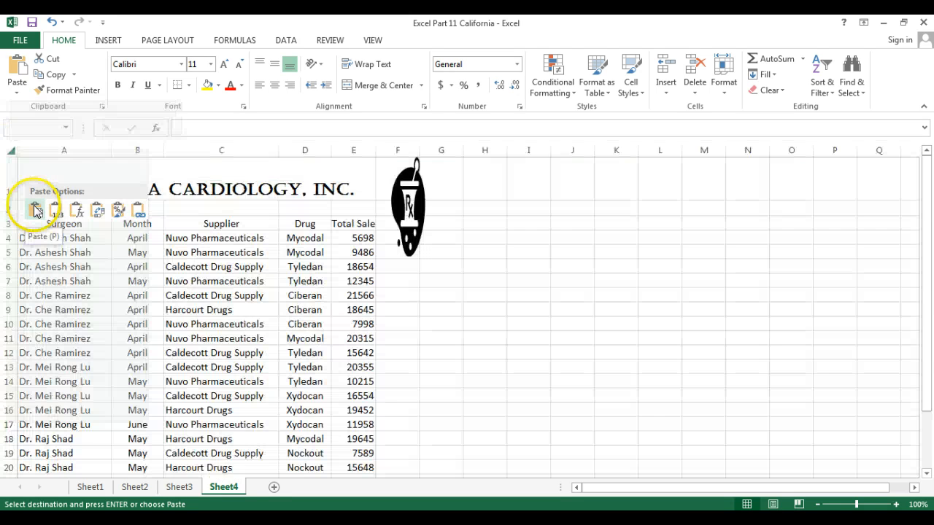
{"action": "left_click", "coordinate": [34, 207]}
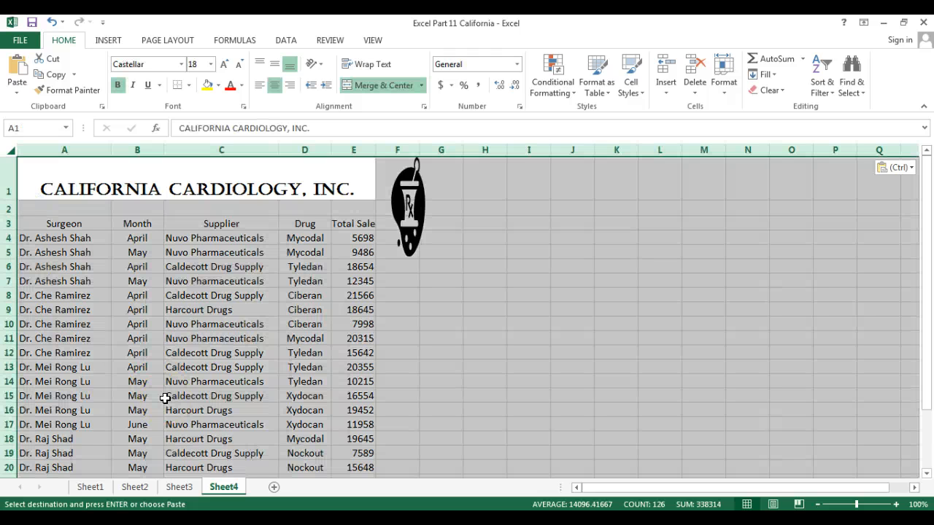
{"action": "left_click", "coordinate": [274, 487]}
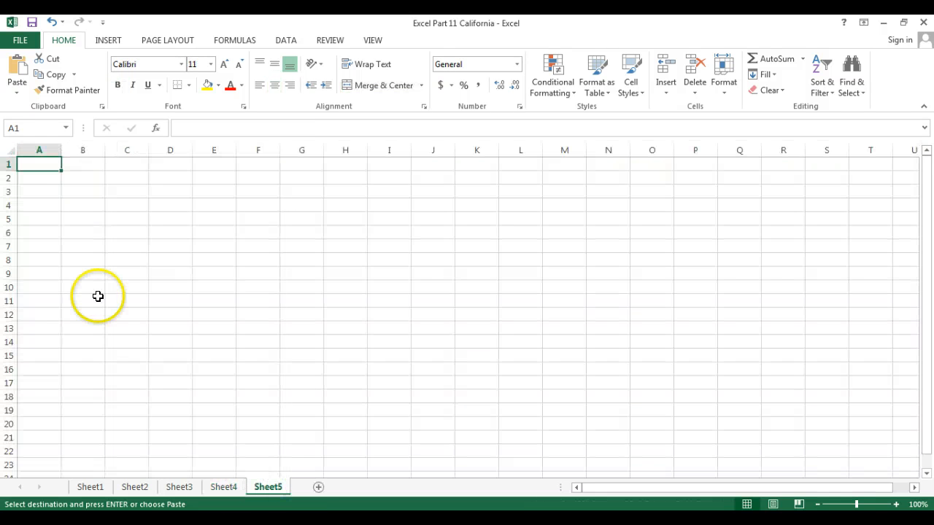
{"action": "right_click", "coordinate": [9, 150]}
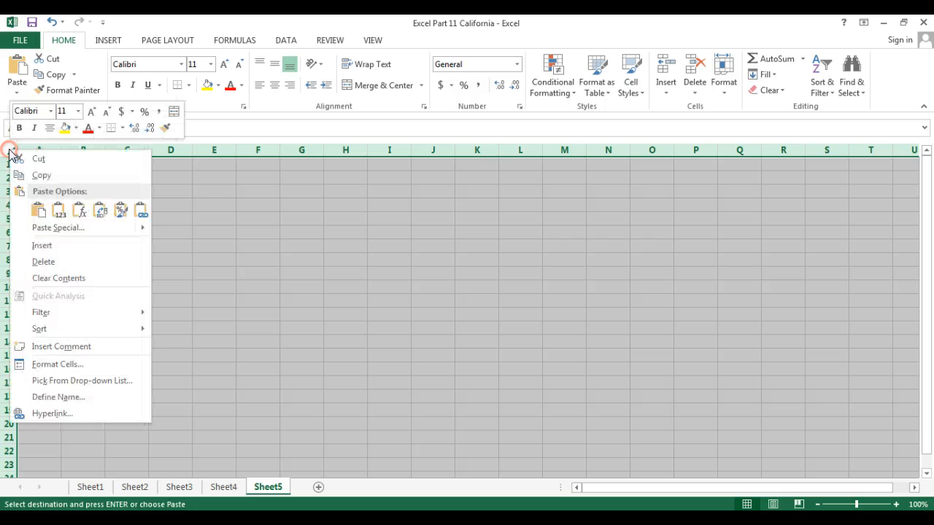
{"action": "left_click", "coordinate": [38, 210]}
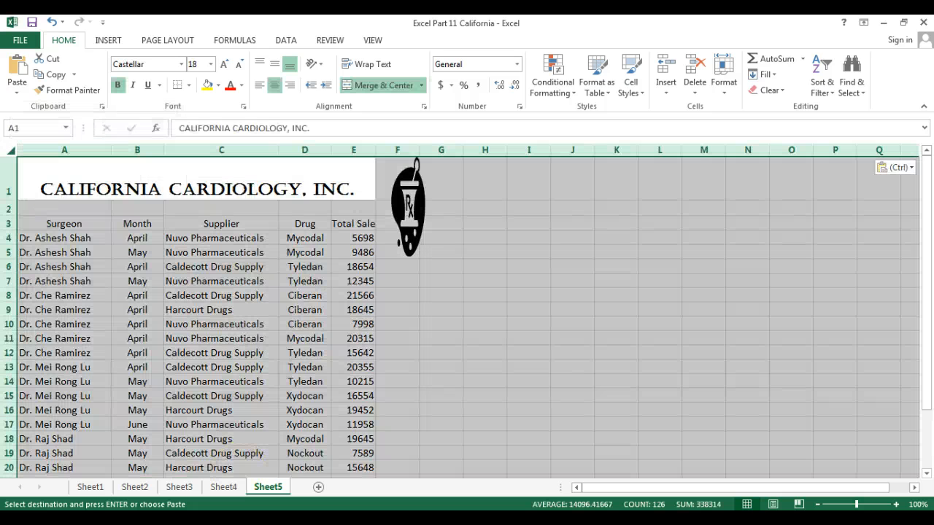
{"action": "left_click", "coordinate": [318, 487]}
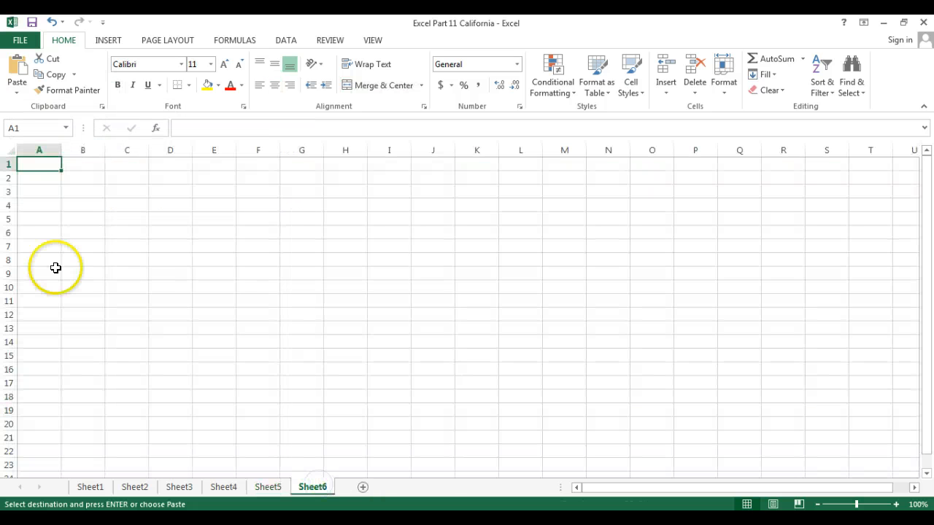
{"action": "left_click", "coordinate": [12, 152]}
{"action": "right_click", "coordinate": [12, 153]}
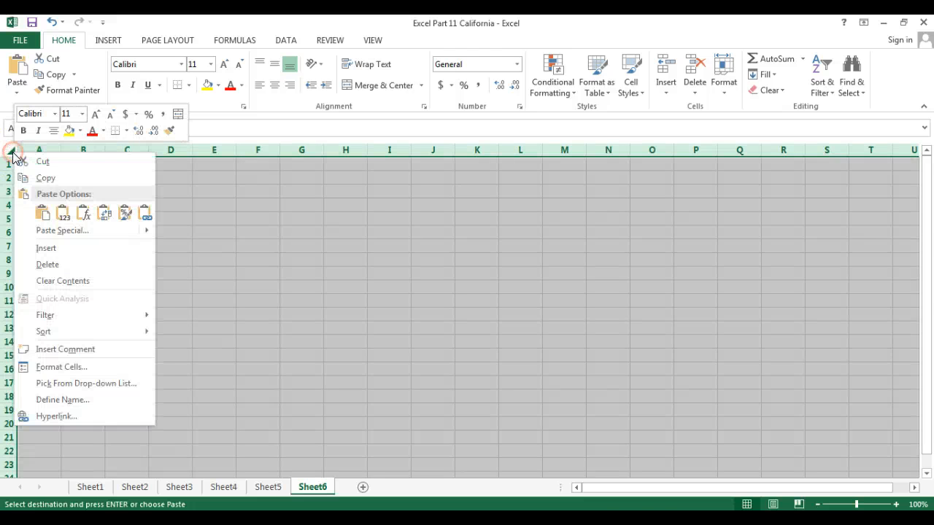
{"action": "left_click", "coordinate": [43, 211]}
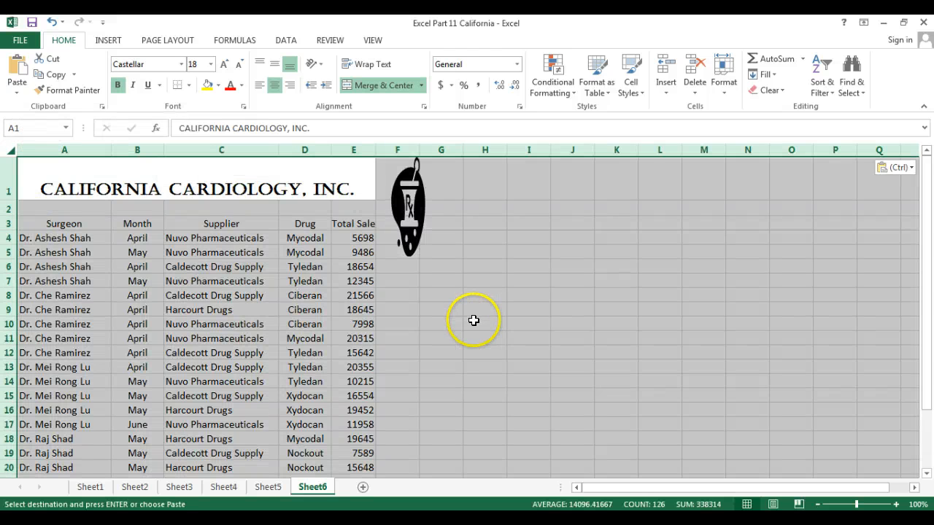
Step: Return to Sheet2, deselect to cell H8, and clear the copy marquee with Esc
{"action": "left_click", "coordinate": [150, 488]}
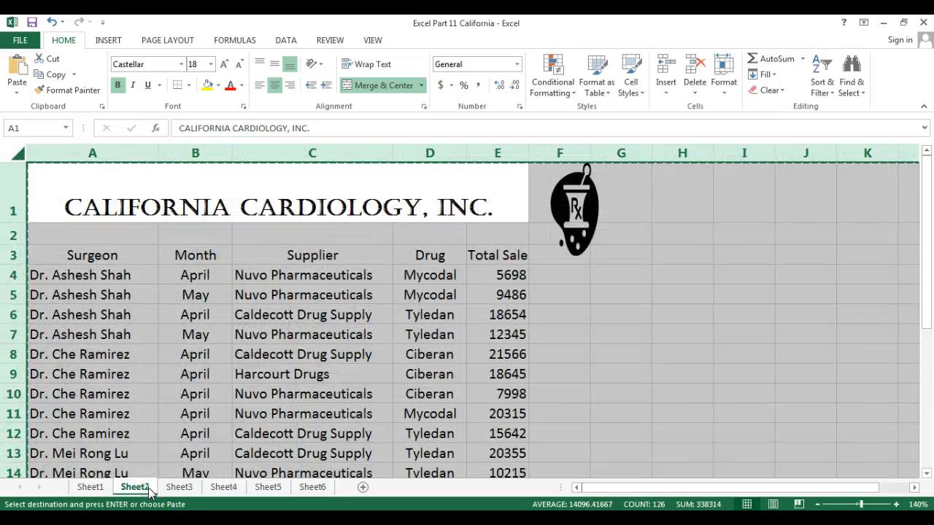
{"action": "left_click", "coordinate": [661, 347]}
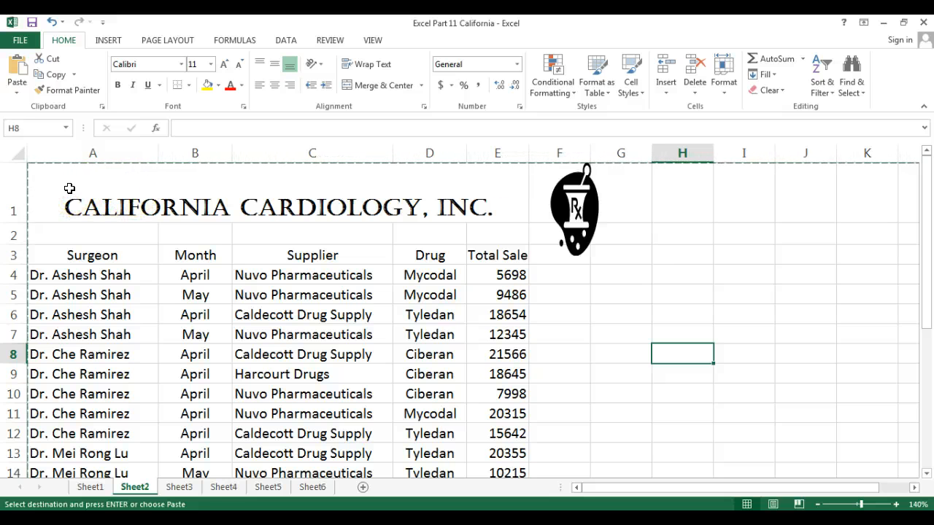
{"action": "key", "text": "Escape"}
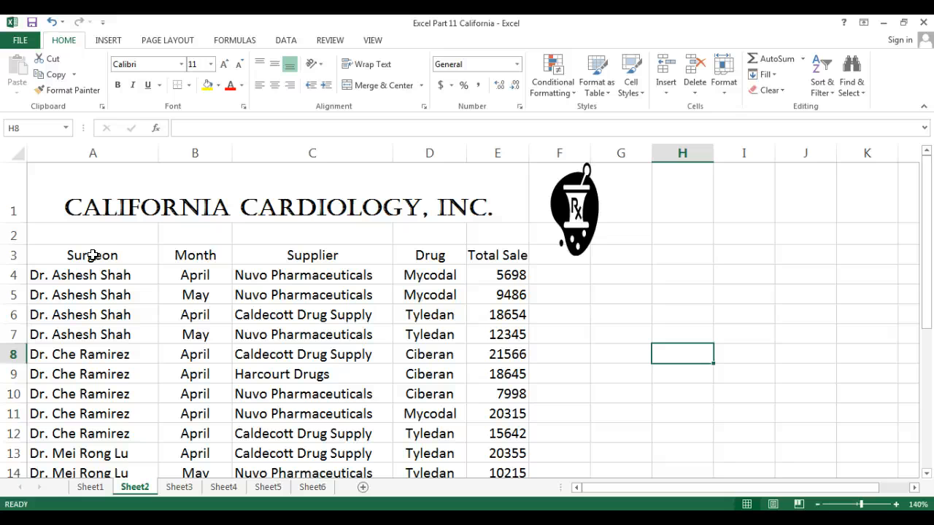
Step: Select header row A3:E3 and apply Sort & Filter > Filter to add dropdowns
{"action": "left_click_drag", "start_coordinate": [92, 256], "coordinate": [490, 253]}
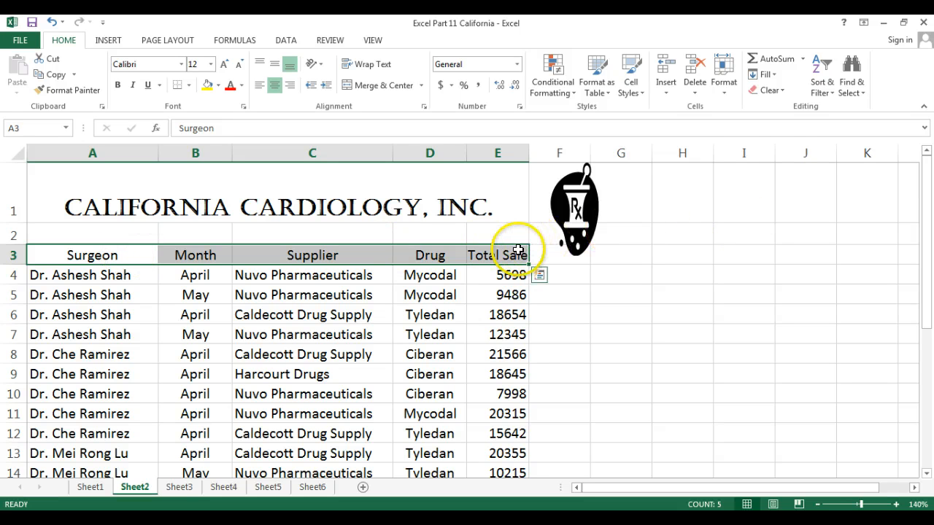
{"action": "left_click", "coordinate": [830, 89]}
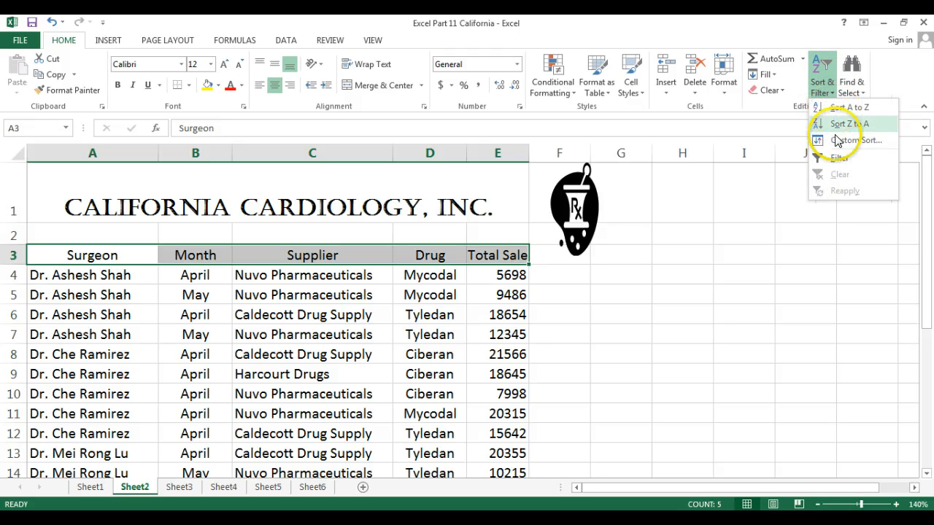
{"action": "left_click", "coordinate": [838, 158]}
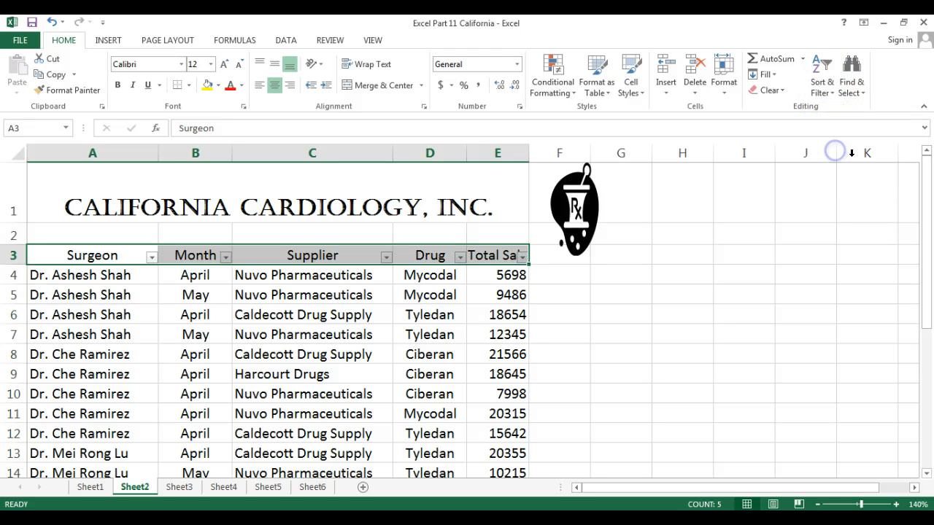
{"action": "left_click", "coordinate": [829, 88]}
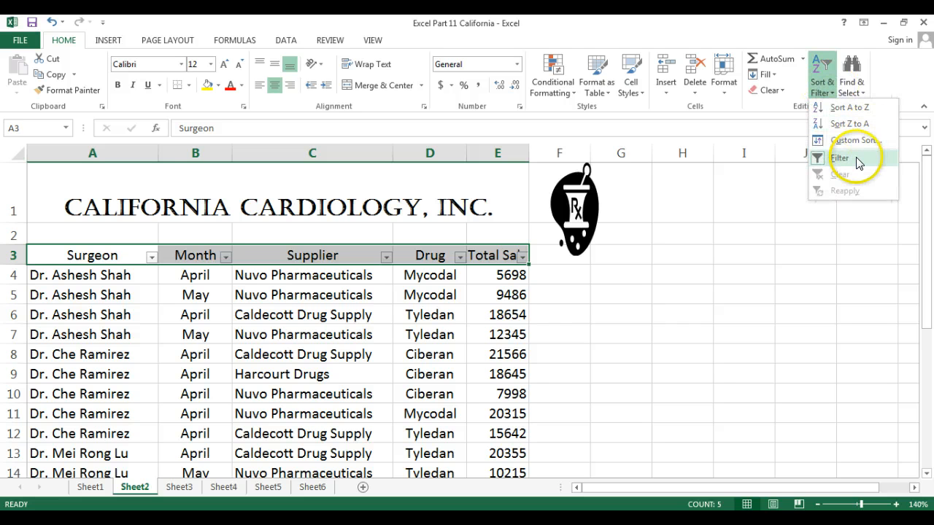
{"action": "left_click", "coordinate": [693, 216]}
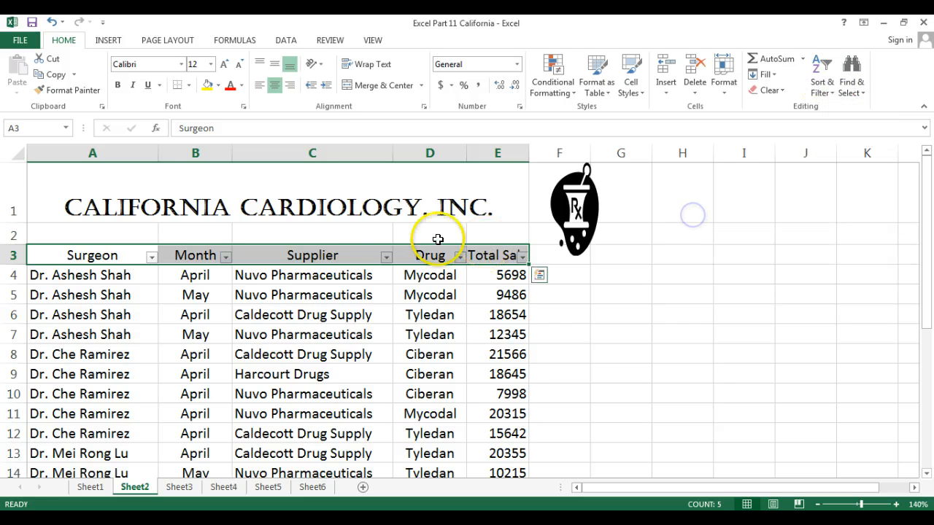
{"action": "left_click", "coordinate": [149, 241]}
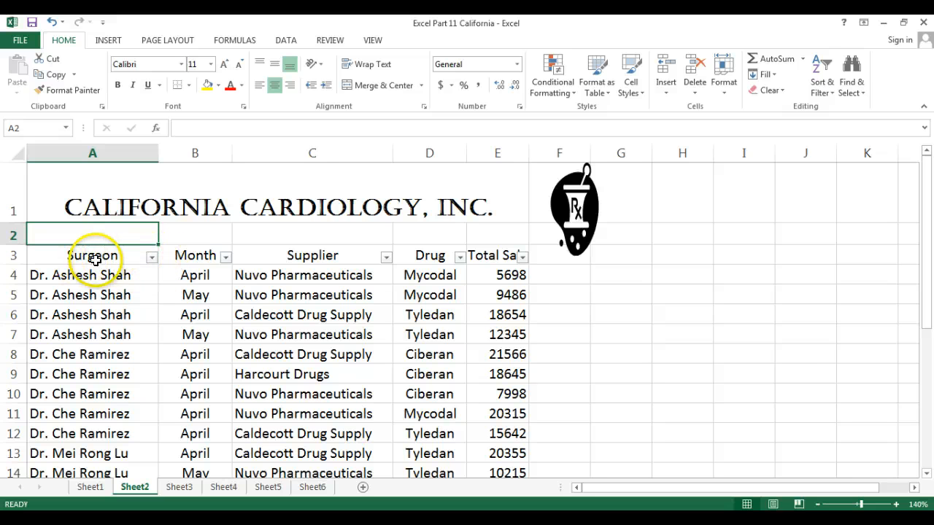
Step: Filter the Surgeon column to only the last-listed surgeon, showing 5 of 24 records
{"action": "left_click", "coordinate": [151, 258]}
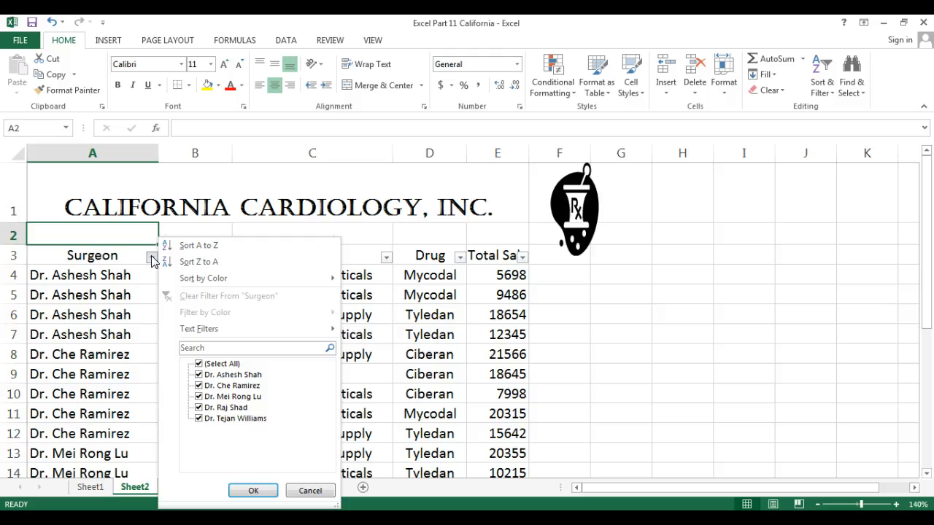
{"action": "left_click", "coordinate": [199, 364]}
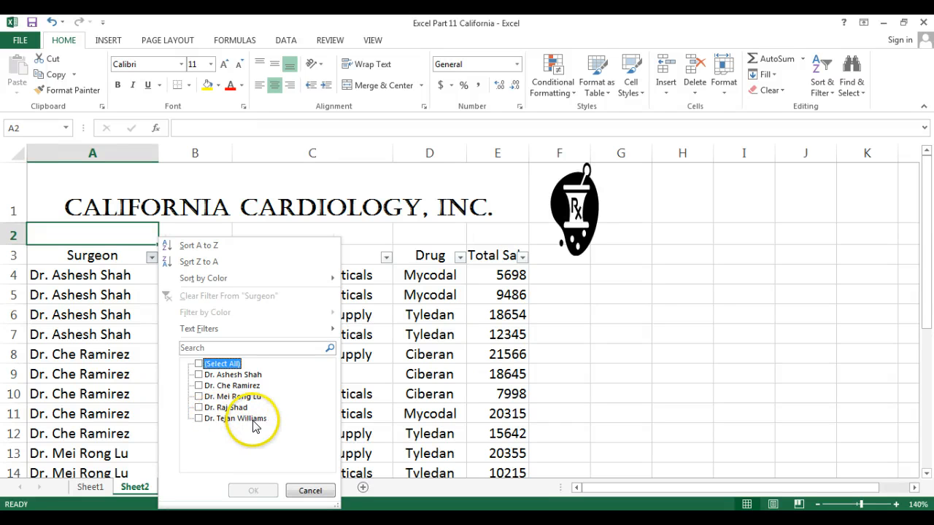
{"action": "left_click", "coordinate": [198, 420]}
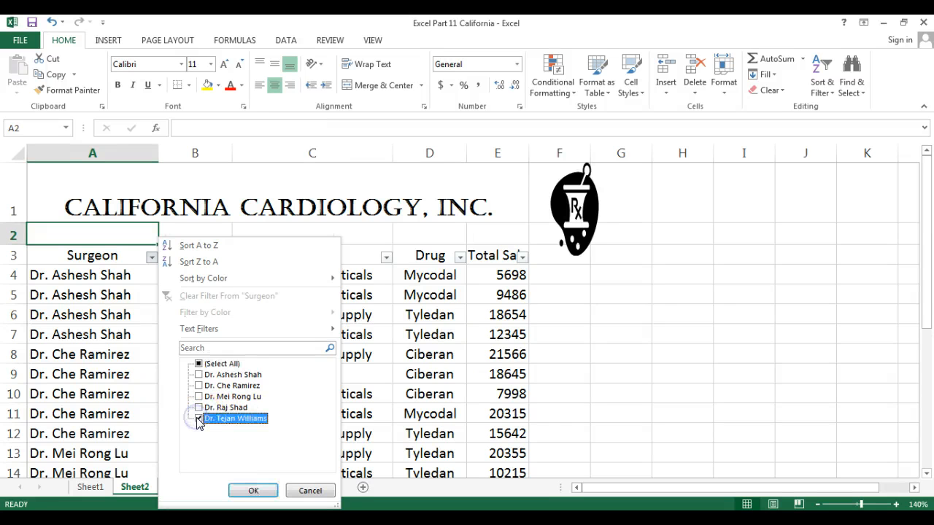
{"action": "left_click", "coordinate": [261, 491]}
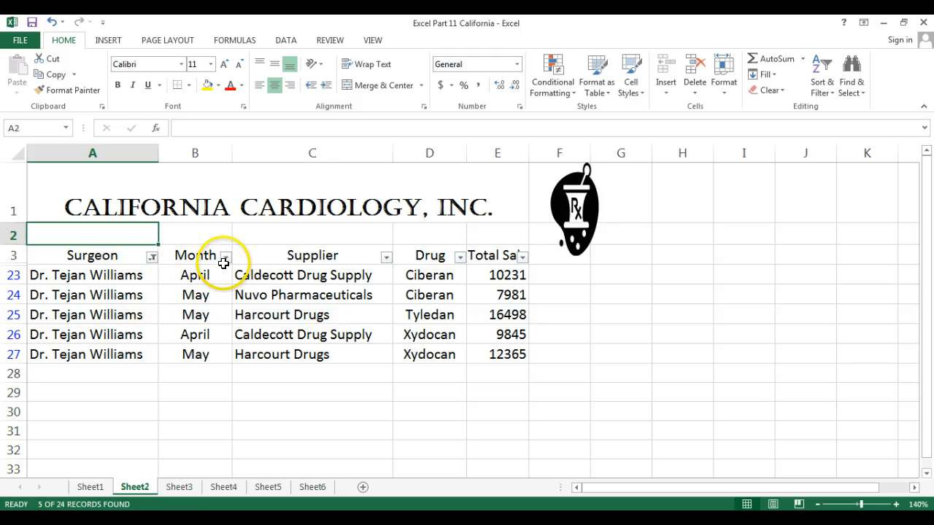
Step: Filter the Month column to April only, leaving 2 of 24 records
{"action": "left_click", "coordinate": [97, 294]}
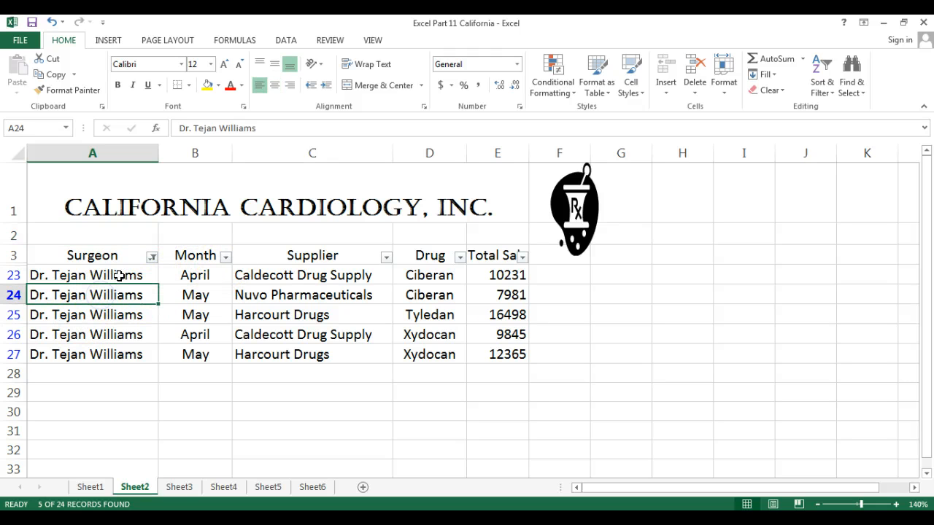
{"action": "left_click", "coordinate": [227, 256]}
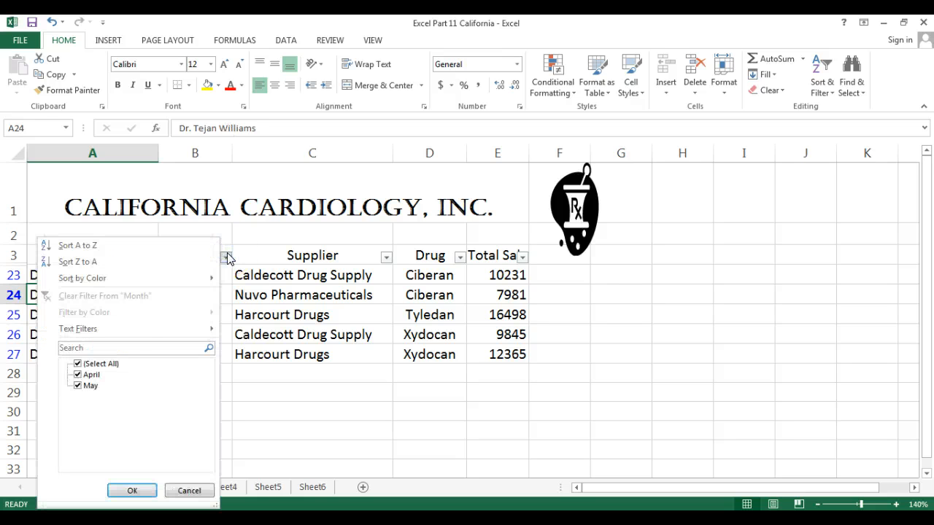
{"action": "left_click", "coordinate": [78, 364]}
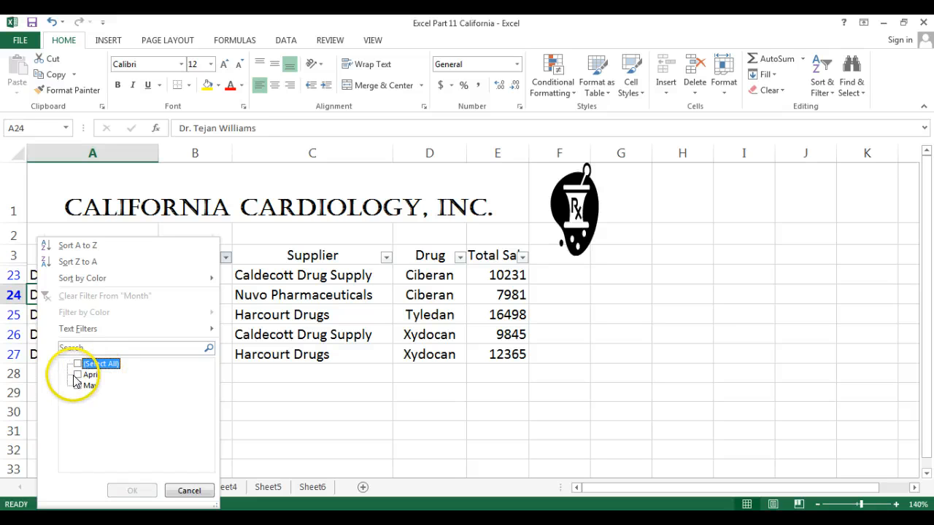
{"action": "left_click", "coordinate": [78, 375]}
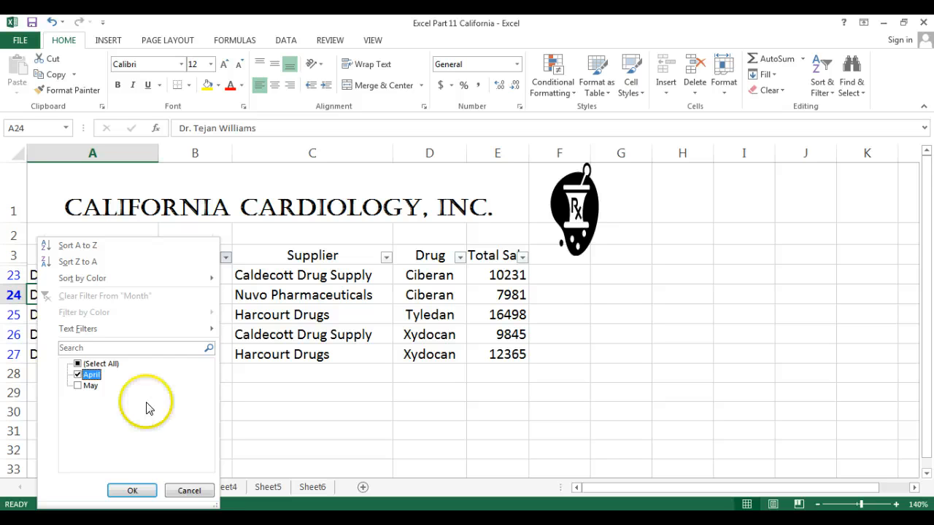
{"action": "left_click", "coordinate": [132, 491]}
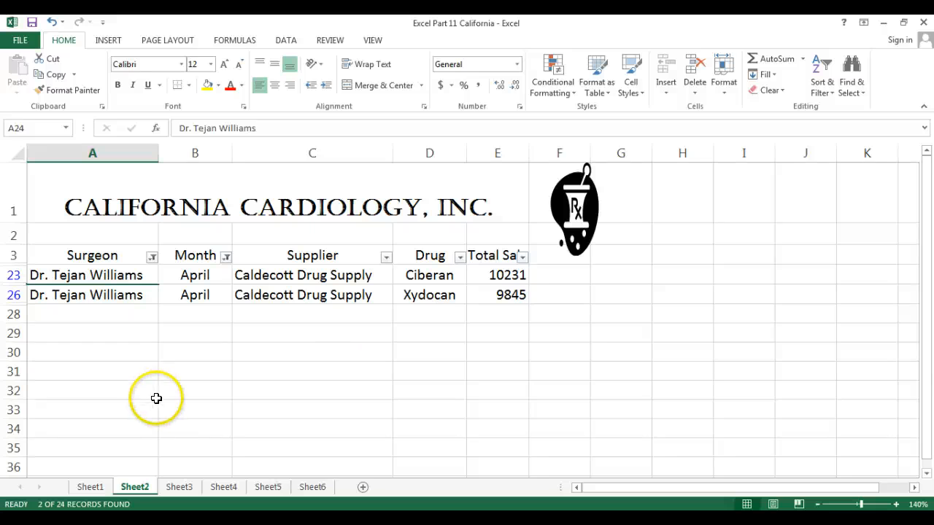
Step: Switch to Sheet3 and zoom the view to 140%
{"action": "left_click", "coordinate": [183, 487]}
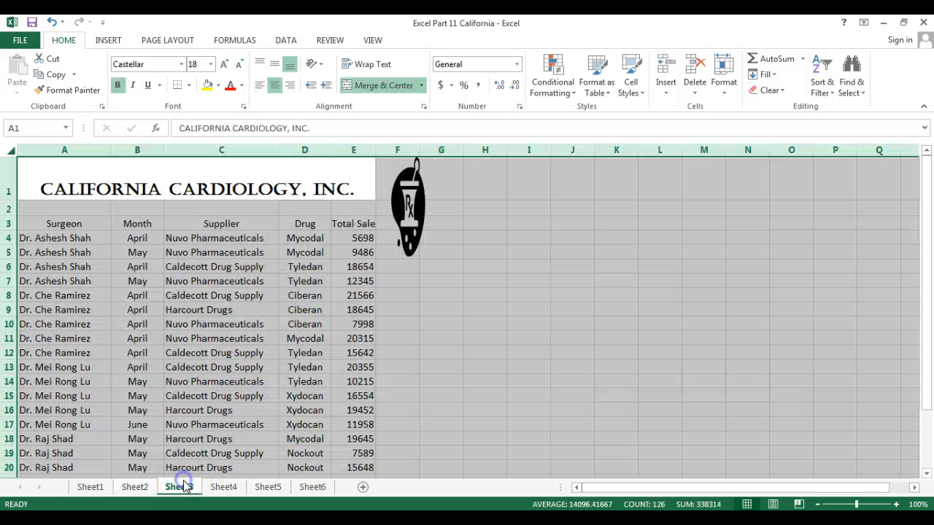
{"action": "left_click", "coordinate": [469, 401]}
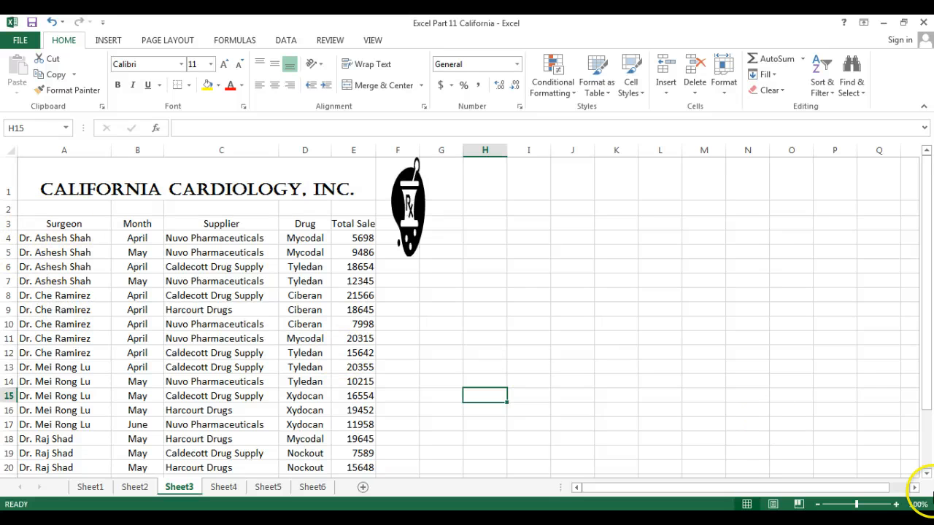
{"action": "left_click", "coordinate": [915, 489]}
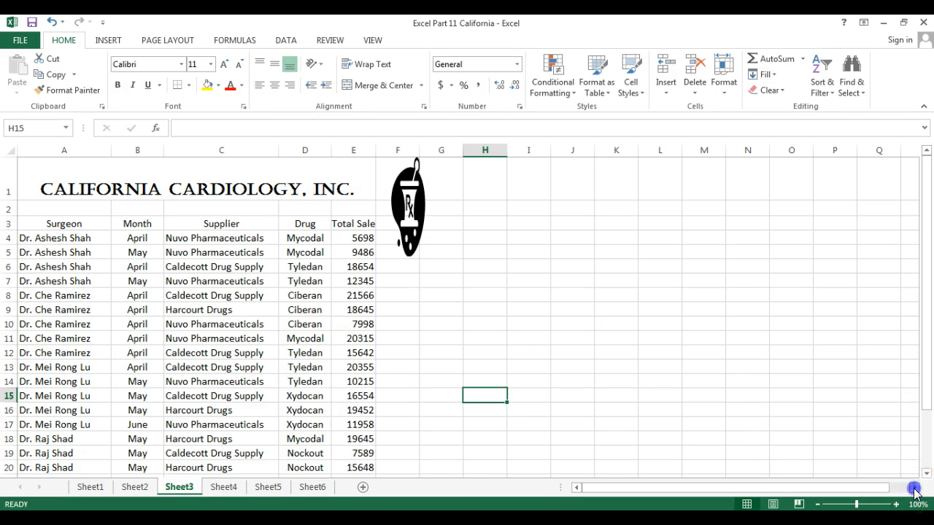
{"action": "left_click_drag", "start_coordinate": [616, 489], "coordinate": [573, 487]}
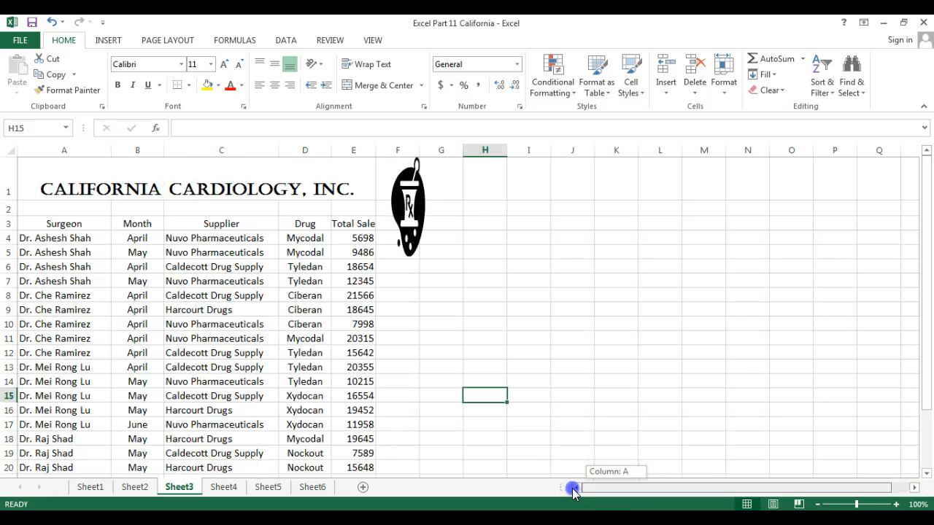
{"action": "left_click", "coordinate": [896, 504]}
{"action": "left_click", "coordinate": [896, 504]}
{"action": "left_click", "coordinate": [896, 504]}
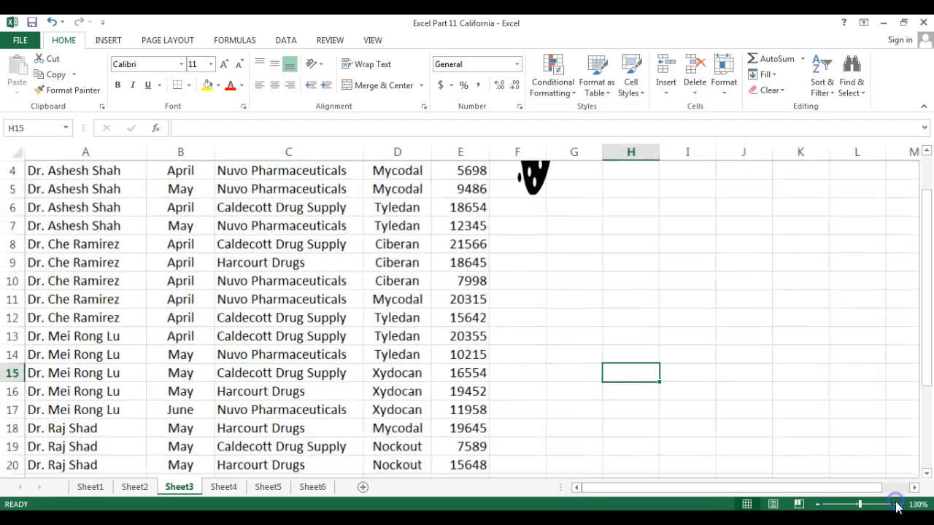
{"action": "left_click", "coordinate": [895, 504]}
{"action": "left_click_drag", "start_coordinate": [923, 296], "coordinate": [922, 174]}
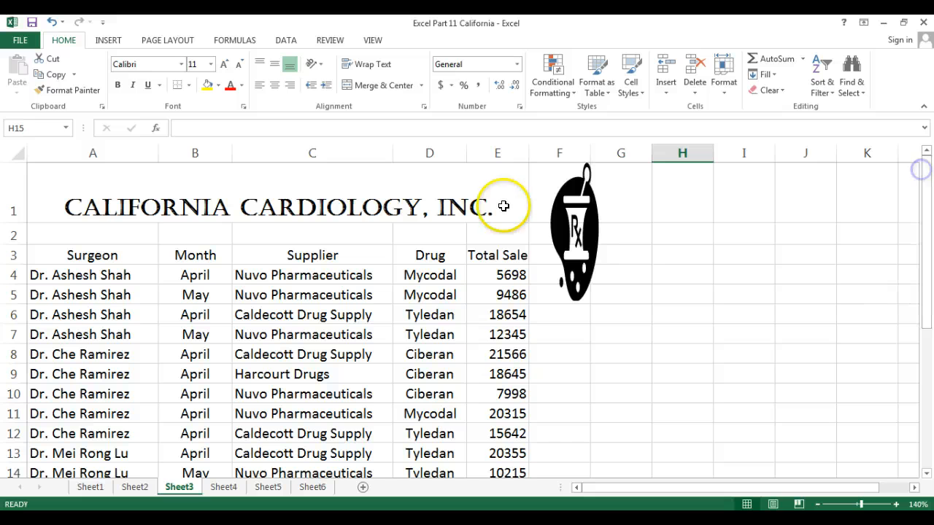
Step: Select the table from the A3 Surgeon header down to E27
{"action": "left_click_drag", "start_coordinate": [84, 254], "coordinate": [472, 491]}
{"action": "left_click_drag", "start_coordinate": [472, 432], "coordinate": [473, 431]}
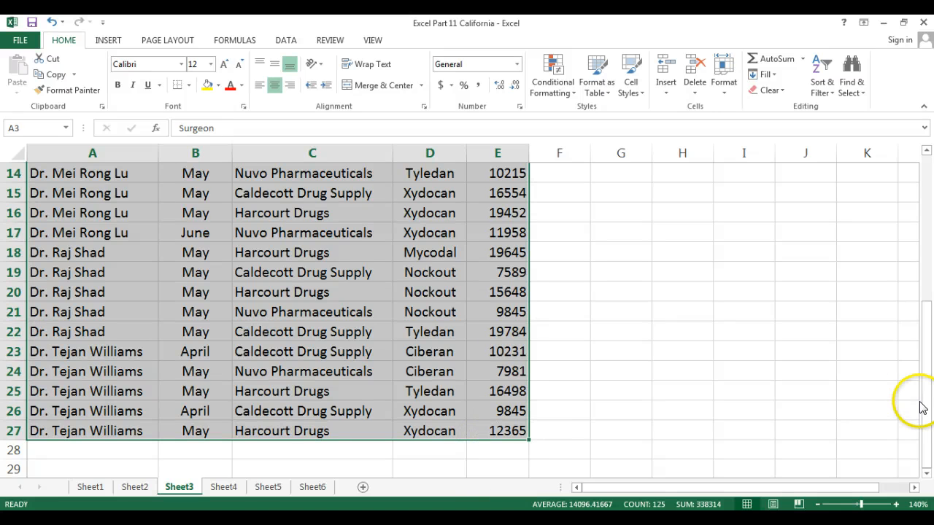
{"action": "left_click_drag", "start_coordinate": [923, 402], "coordinate": [912, 194]}
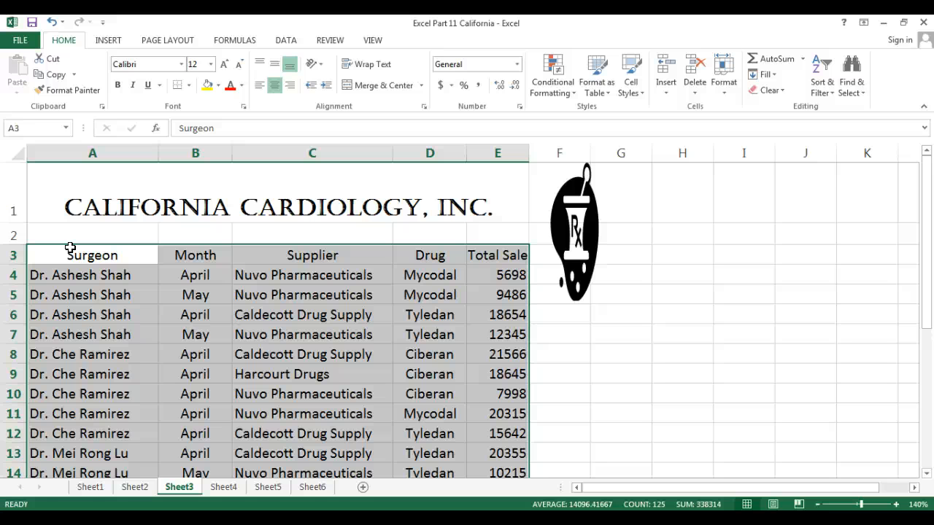
Step: Subtotal the table at each change in Surgeon, summing Total Sale, with a Grand Total
{"action": "left_click", "coordinate": [285, 41]}
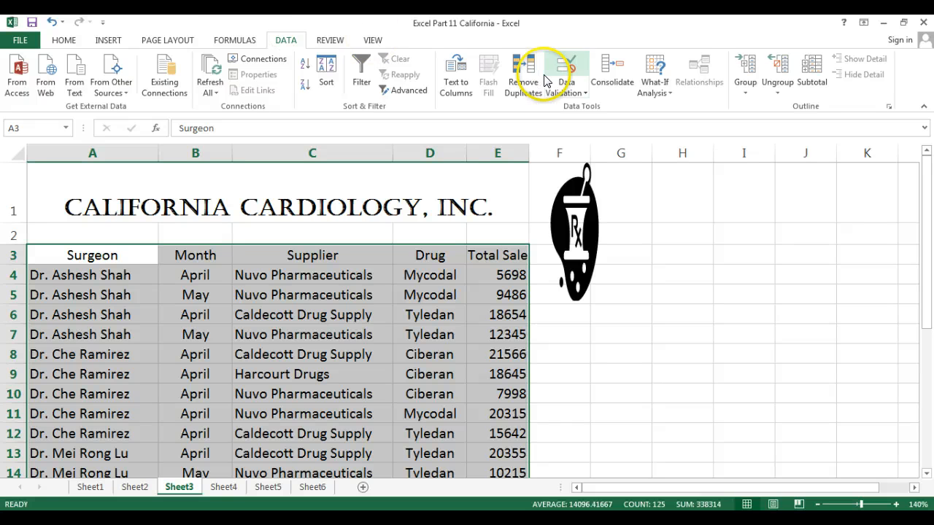
{"action": "left_click", "coordinate": [811, 73]}
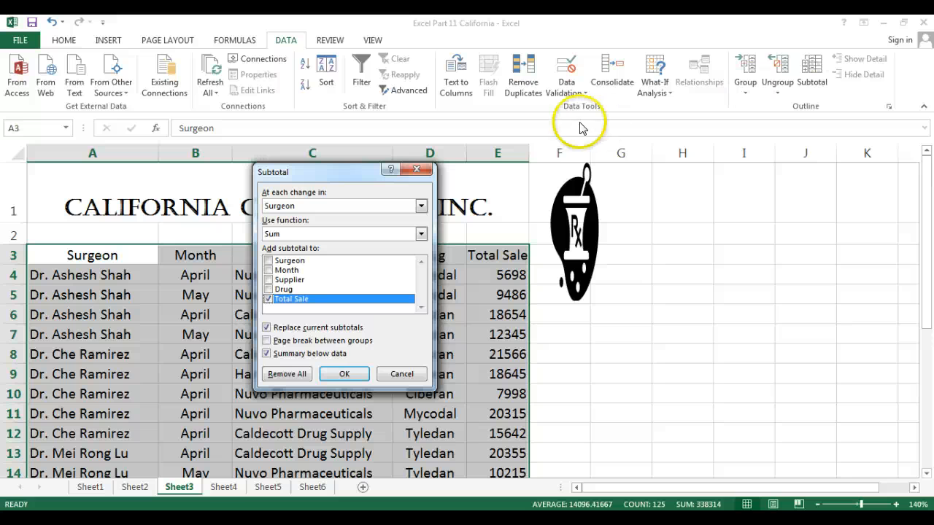
{"action": "left_click", "coordinate": [327, 208]}
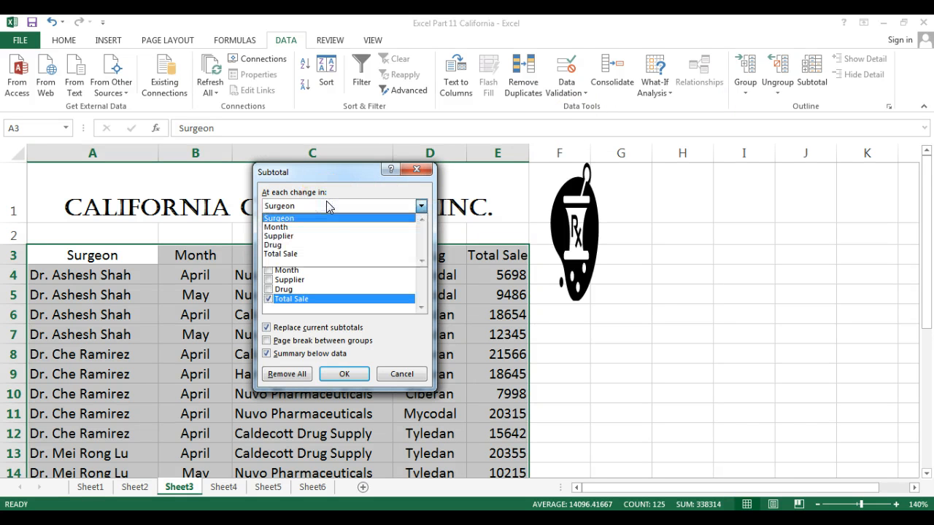
{"action": "left_click", "coordinate": [332, 206]}
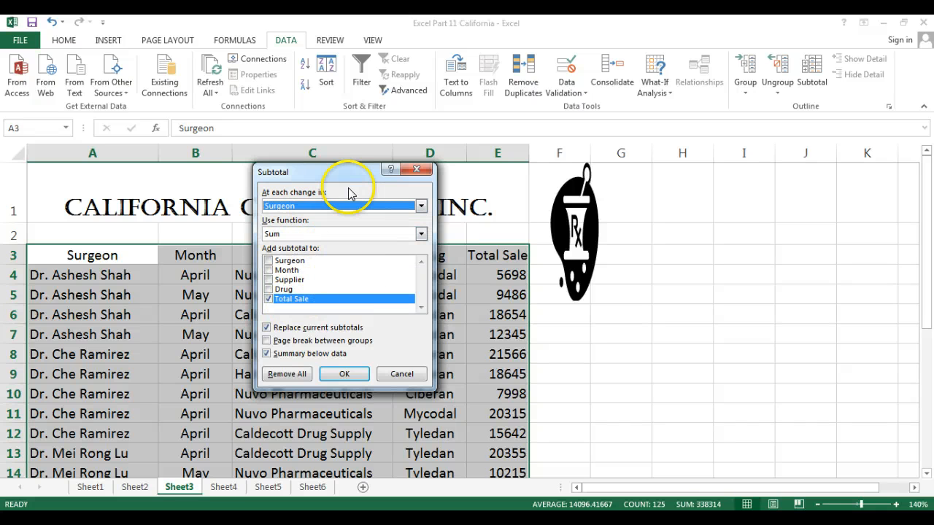
{"action": "left_click", "coordinate": [337, 375]}
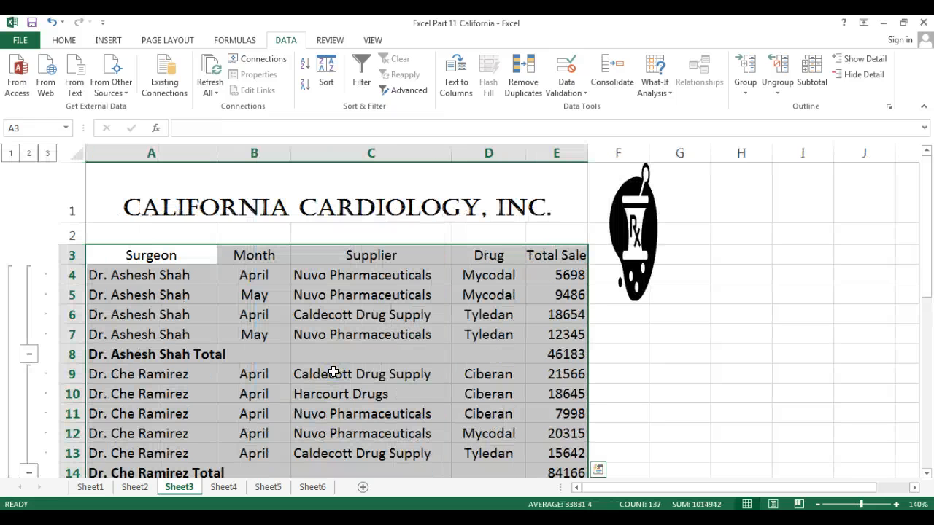
Step: Collapse each of the five surgeon groups down to its total row
{"action": "left_click_drag", "start_coordinate": [927, 248], "coordinate": [776, 248]}
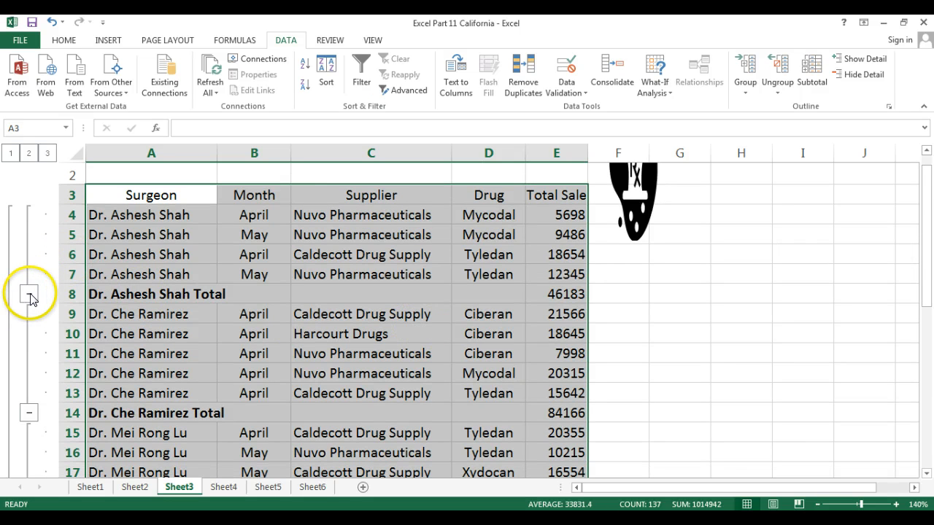
{"action": "left_click", "coordinate": [30, 295]}
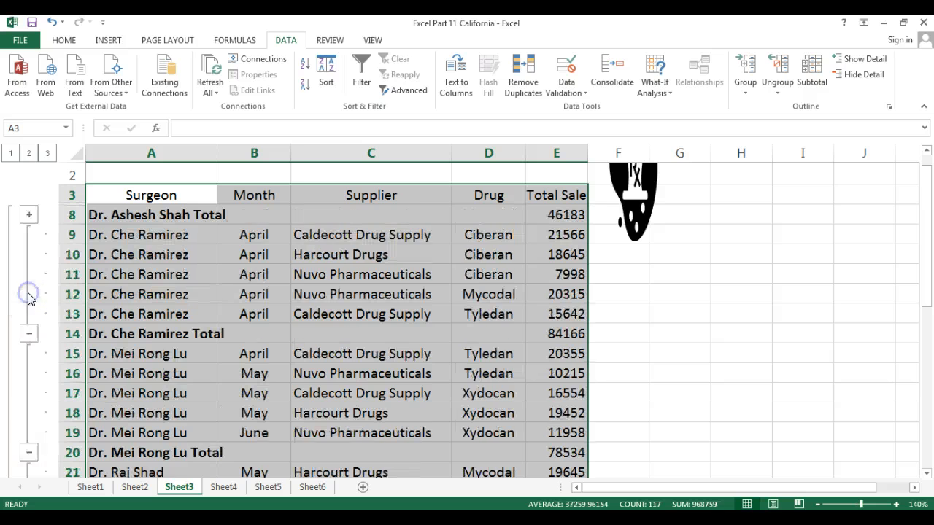
{"action": "left_click", "coordinate": [29, 333]}
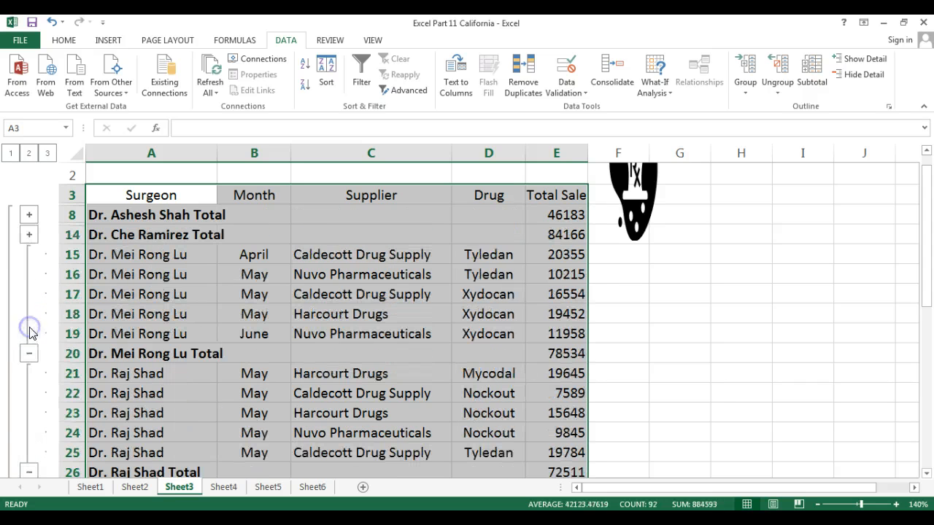
{"action": "left_click", "coordinate": [29, 353]}
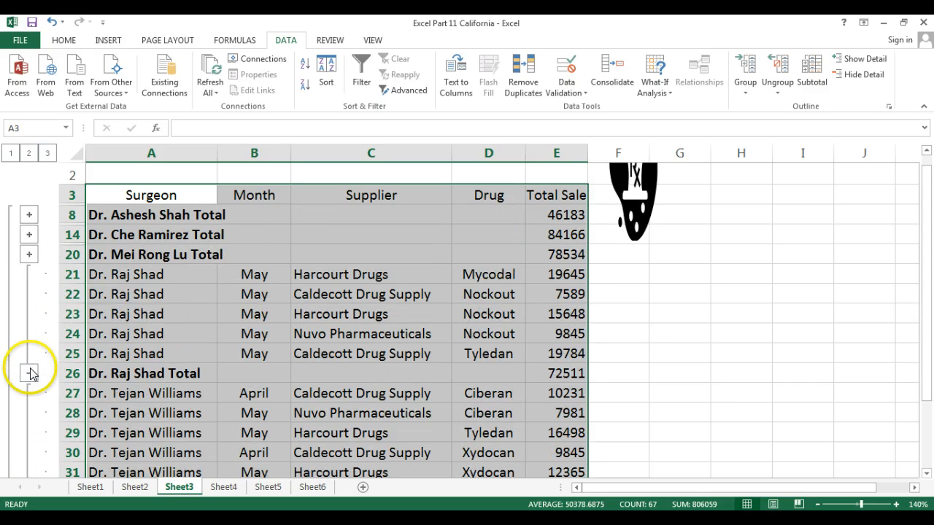
{"action": "left_click", "coordinate": [29, 373]}
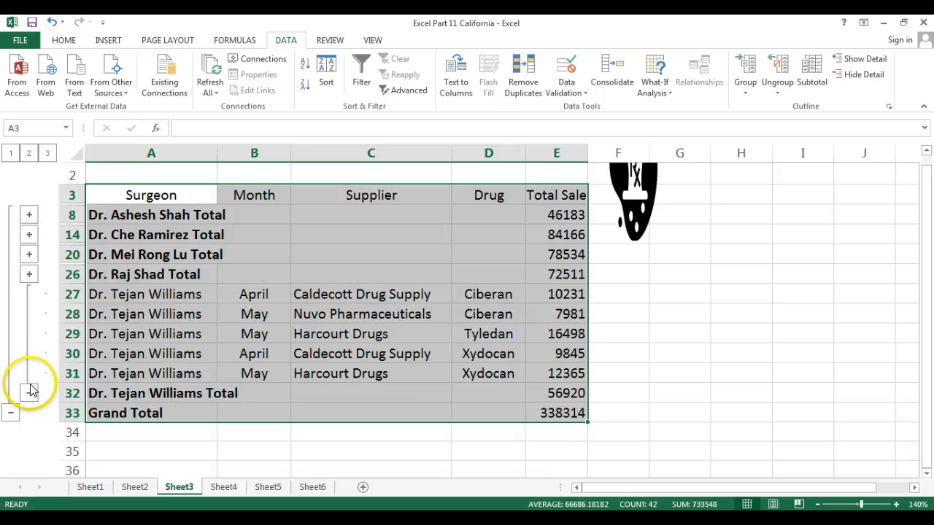
{"action": "left_click", "coordinate": [30, 392]}
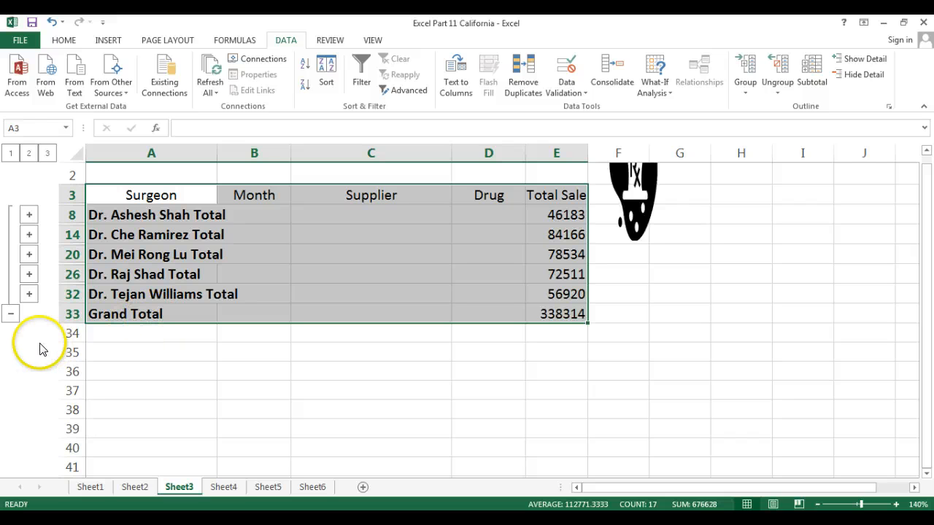
{"action": "left_click", "coordinate": [10, 314]}
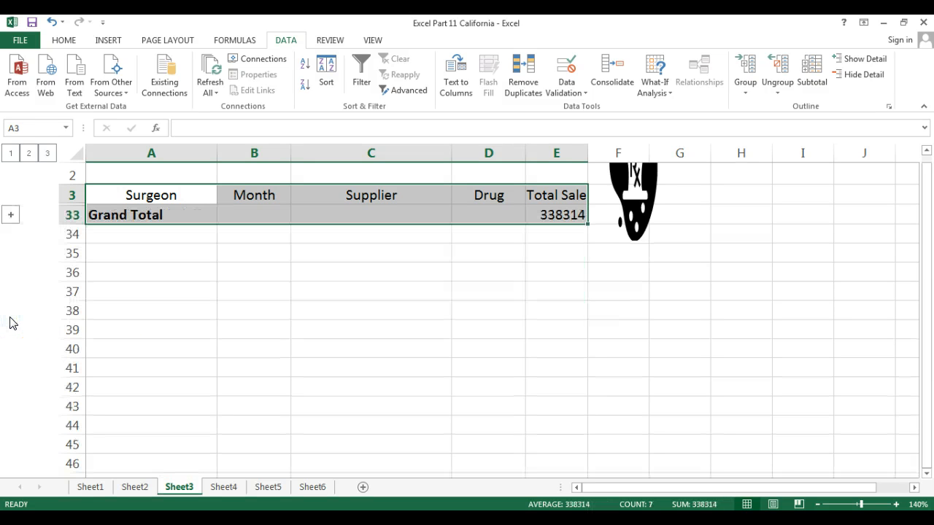
{"action": "left_click", "coordinate": [11, 216]}
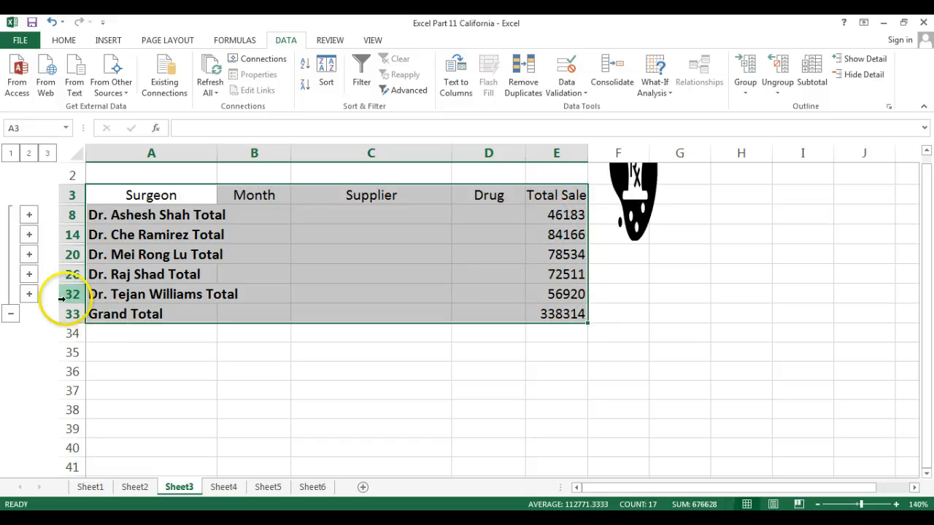
{"action": "left_click", "coordinate": [29, 294]}
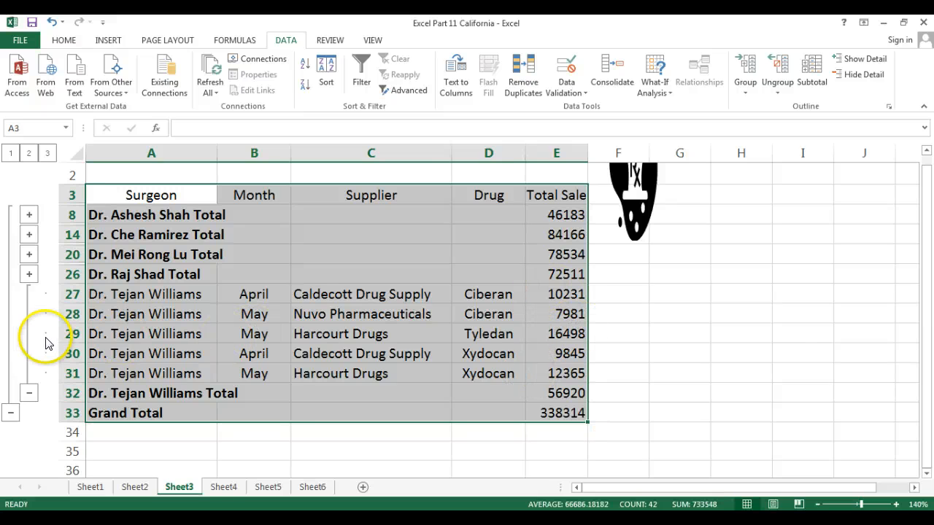
{"action": "left_click", "coordinate": [26, 393]}
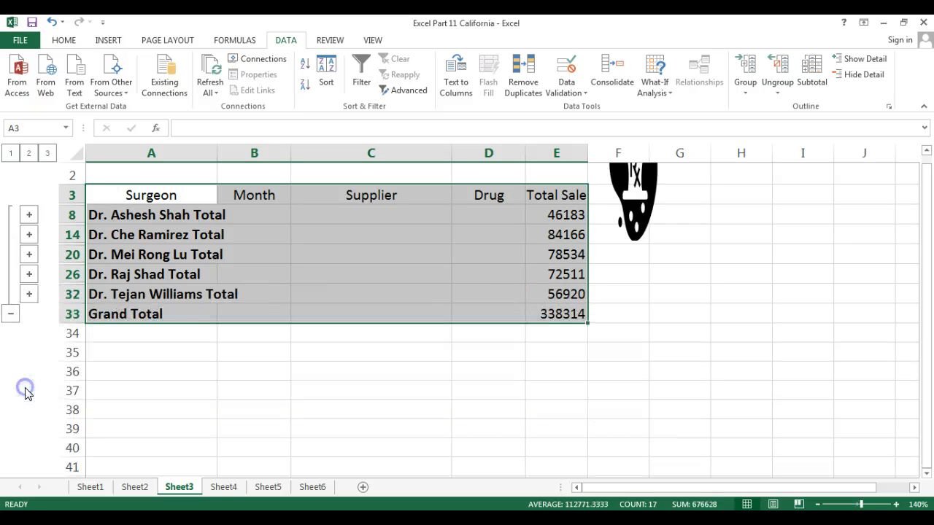
{"action": "left_click", "coordinate": [292, 359]}
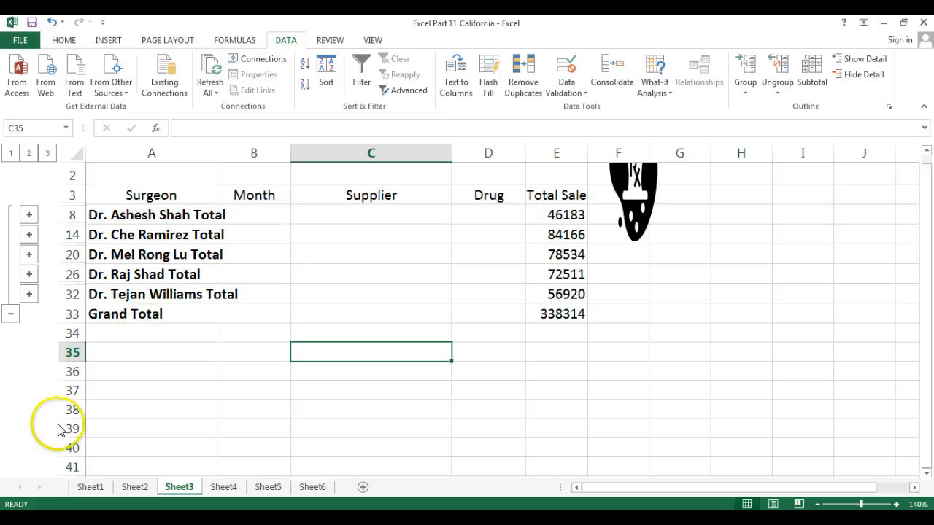
{"action": "left_click", "coordinate": [140, 216]}
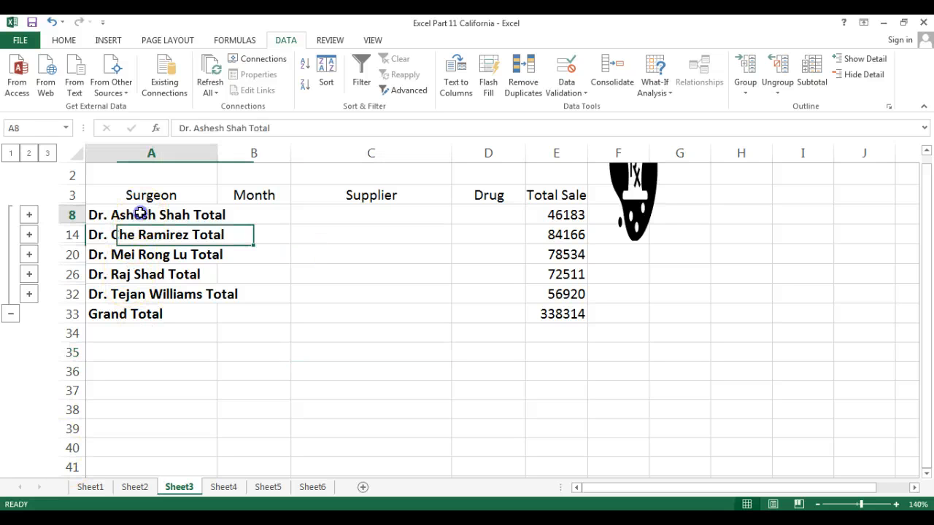
{"action": "left_click_drag", "start_coordinate": [140, 218], "coordinate": [138, 286]}
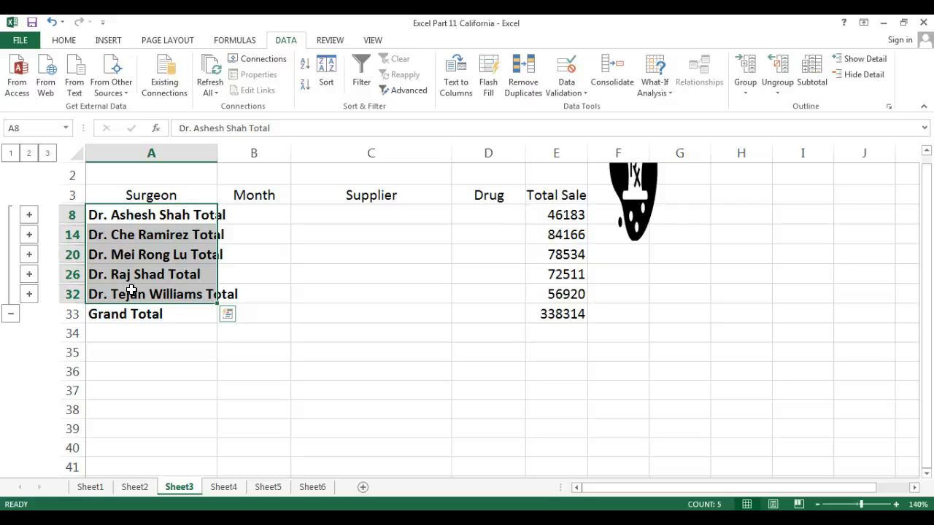
{"action": "left_click", "coordinate": [541, 212], "text": "ctrl"}
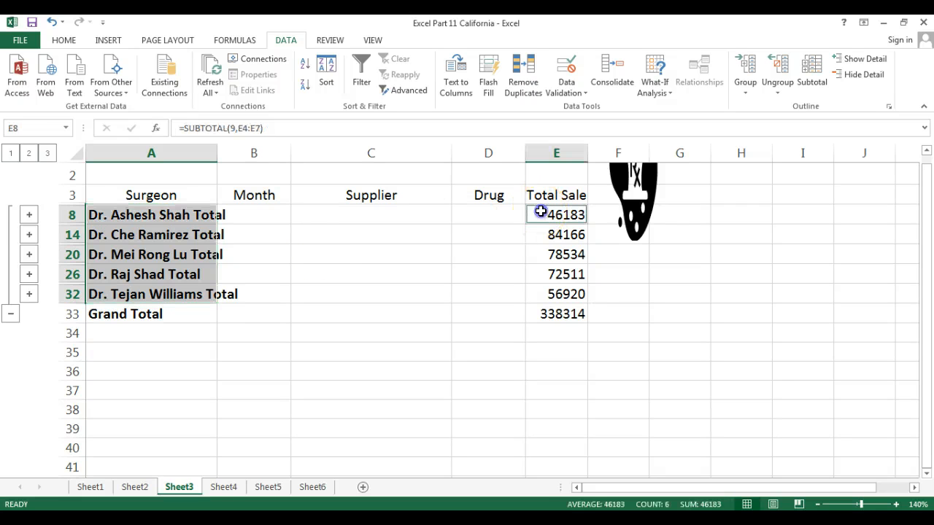
{"action": "left_click_drag", "start_coordinate": [541, 235], "coordinate": [550, 294]}
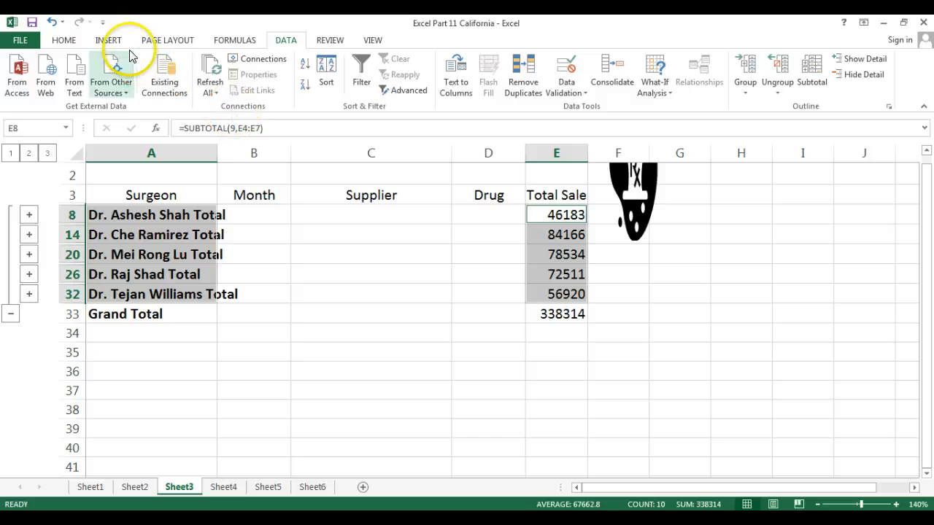
Step: Insert a 3-D Clustered Column chart of the surgeon totals below the data, rows 34–41
{"action": "left_click", "coordinate": [109, 40]}
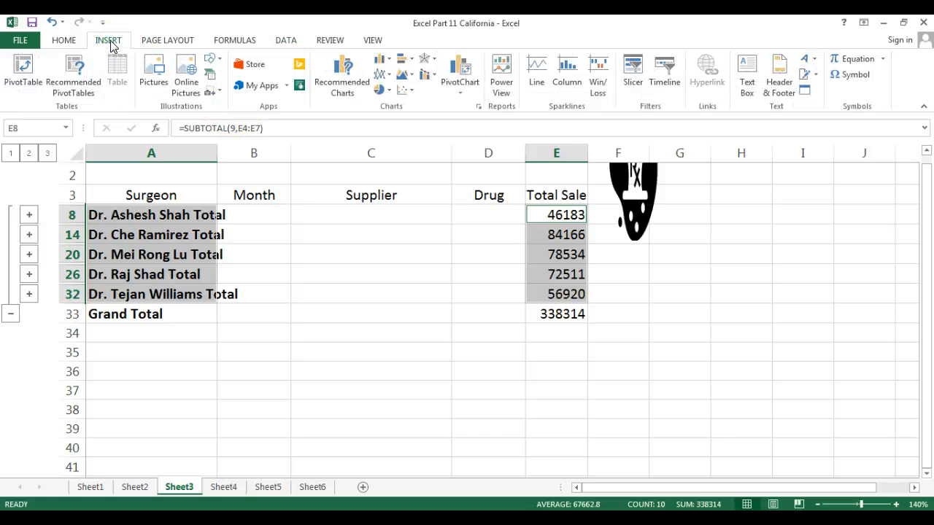
{"action": "left_click", "coordinate": [389, 63]}
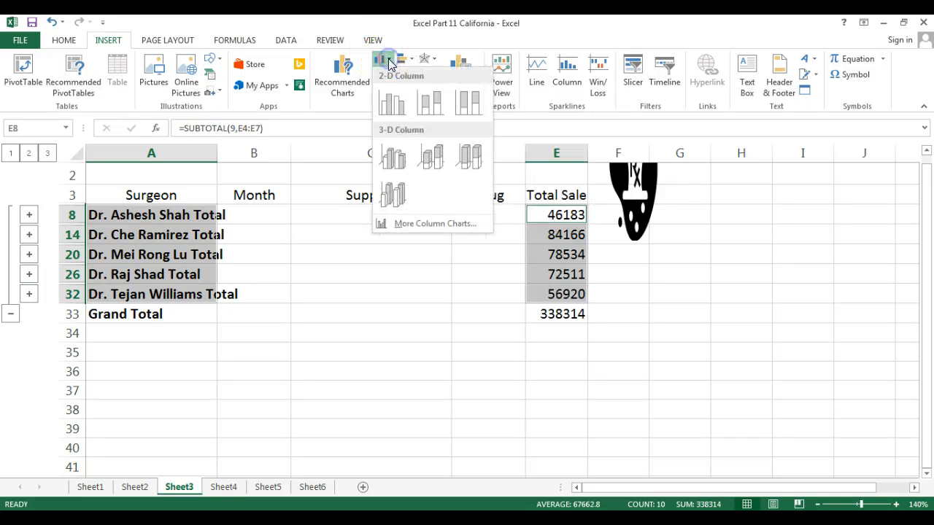
{"action": "left_click", "coordinate": [394, 158]}
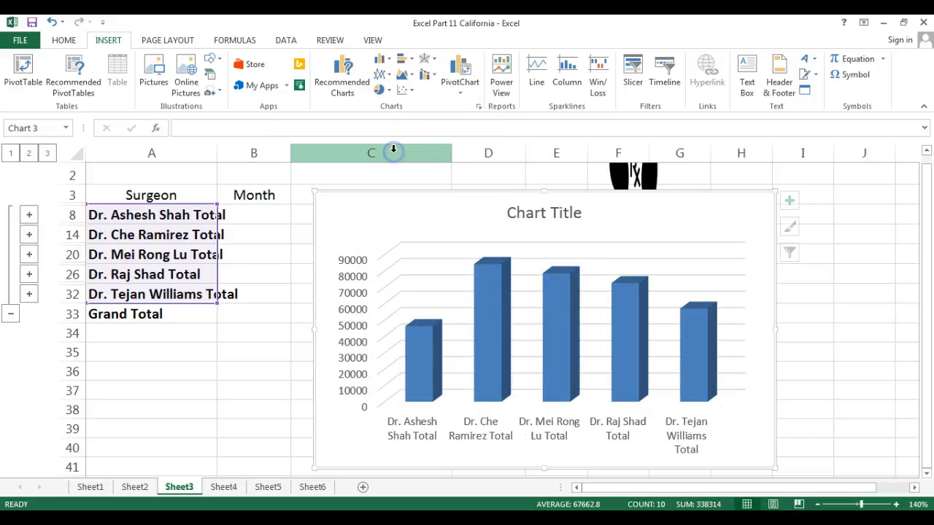
{"action": "left_click_drag", "start_coordinate": [739, 191], "coordinate": [531, 327]}
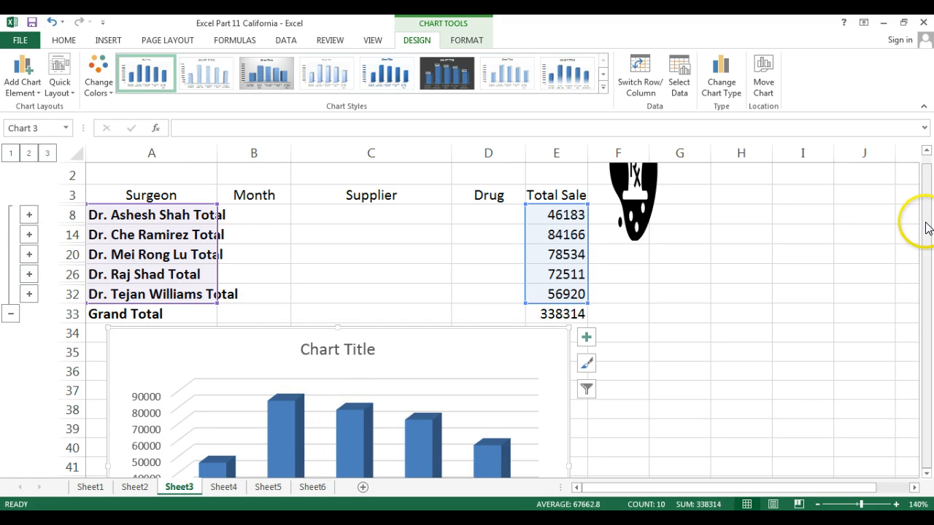
{"action": "left_click_drag", "start_coordinate": [927, 228], "coordinate": [928, 251]}
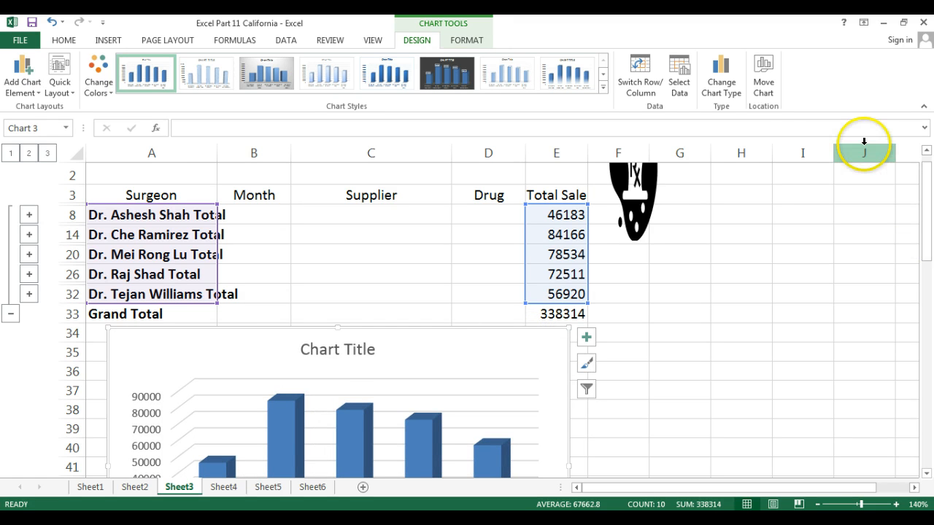
Step: Move the surgeon totals chart to its own new sheet Chart1, then show Sheet4
{"action": "left_click", "coordinate": [764, 88]}
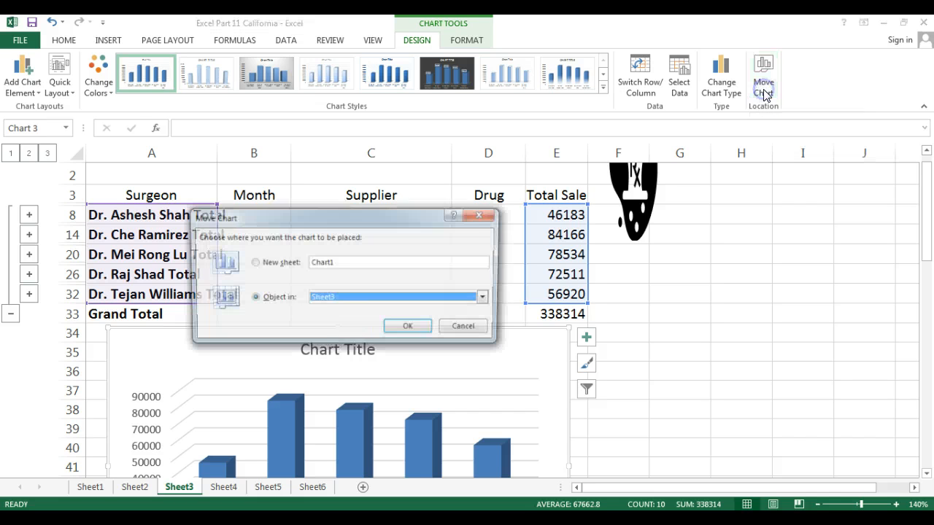
{"action": "left_click", "coordinate": [252, 263]}
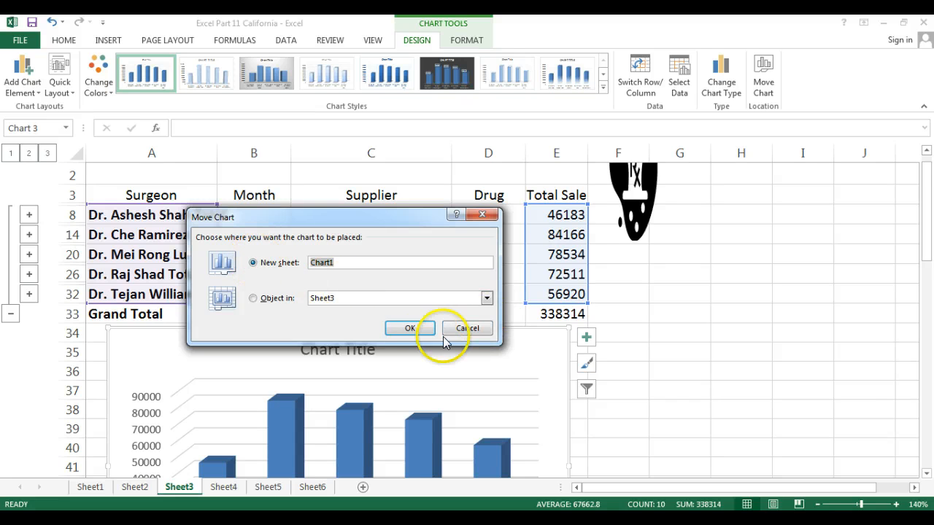
{"action": "left_click", "coordinate": [407, 330]}
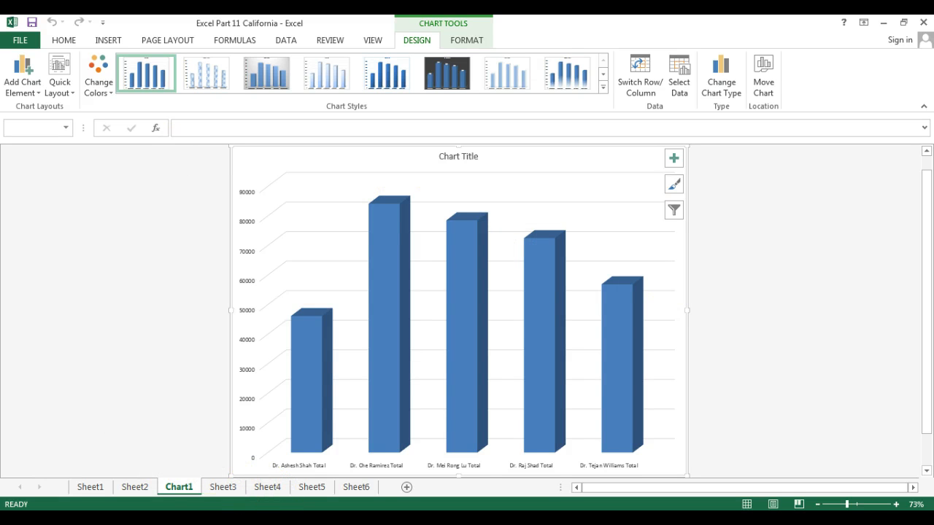
{"action": "left_click", "coordinate": [264, 488]}
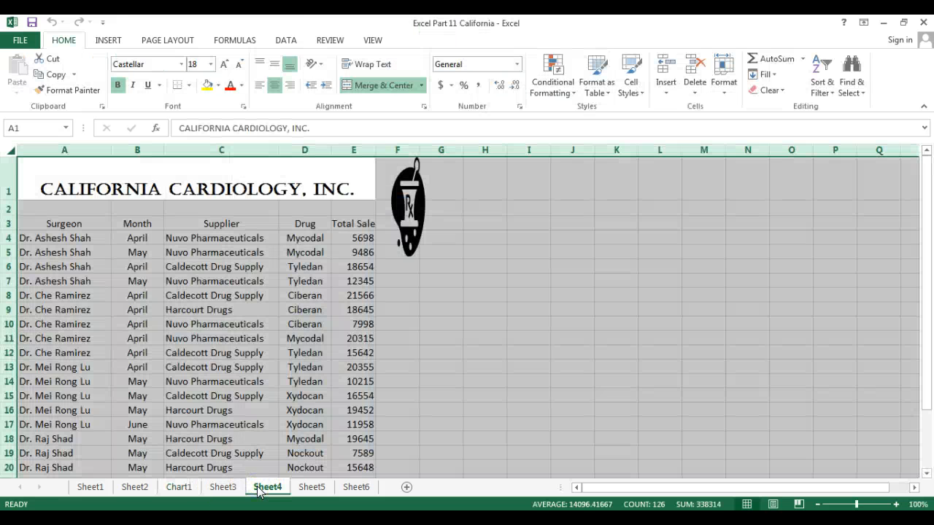
Step: Zoom Sheet4 to 170% and select the Total Sale values E4:E27
{"action": "left_click", "coordinate": [895, 505]}
{"action": "left_click", "coordinate": [895, 505]}
{"action": "left_click", "coordinate": [894, 505]}
{"action": "left_click", "coordinate": [894, 505]}
{"action": "left_click", "coordinate": [894, 505]}
{"action": "left_click", "coordinate": [895, 505]}
{"action": "left_click", "coordinate": [895, 504]}
{"action": "left_click", "coordinate": [870, 344]}
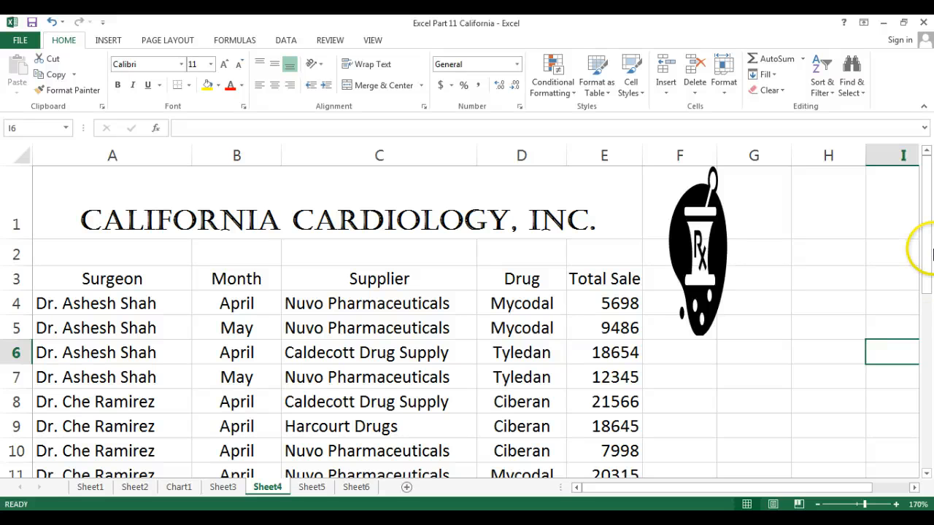
{"action": "mouse_move", "coordinate": [931, 252]}
{"action": "left_mouse_down"}
{"action": "mouse_move", "coordinate": [930, 241]}
{"action": "mouse_move", "coordinate": [931, 252]}
{"action": "left_mouse_up"}
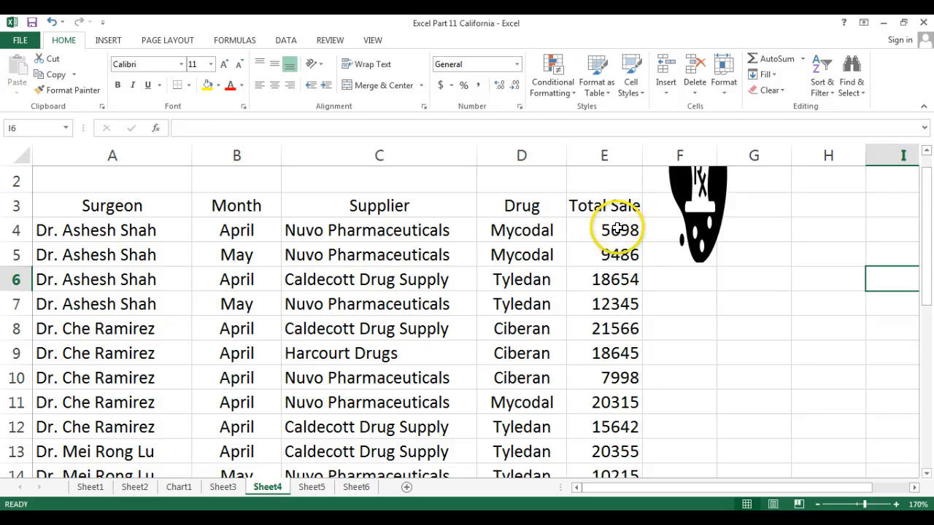
{"action": "left_click_drag", "start_coordinate": [617, 229], "coordinate": [601, 377]}
{"action": "left_click", "coordinate": [927, 387]}
{"action": "left_click_drag", "start_coordinate": [926, 386], "coordinate": [921, 189]}
{"action": "left_click", "coordinate": [655, 155]}
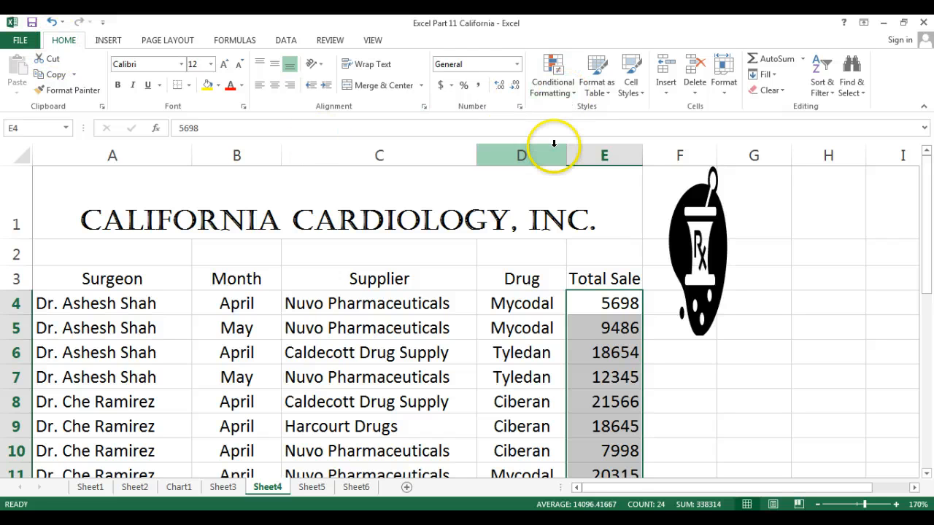
Step: Add a Greater Than 20000 highlight rule with a custom light blue fill
{"action": "left_click", "coordinate": [557, 88]}
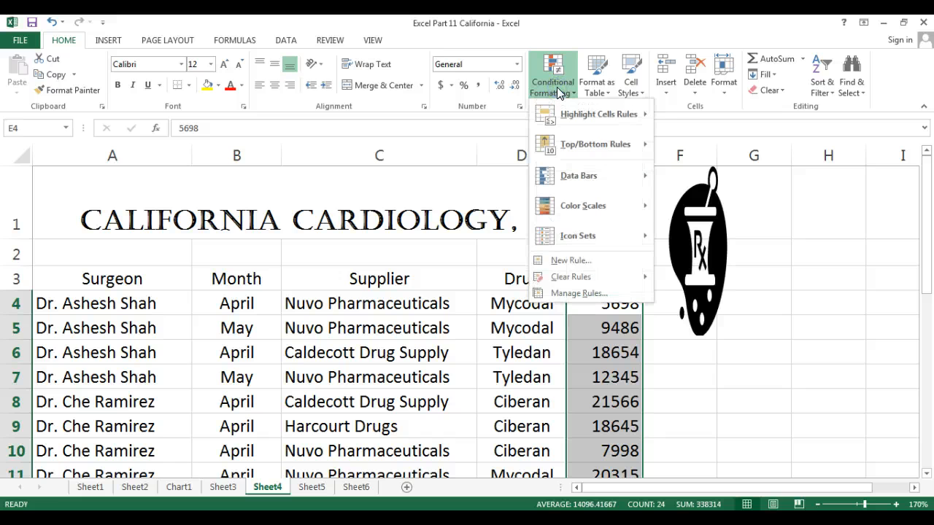
{"action": "left_click", "coordinate": [577, 113]}
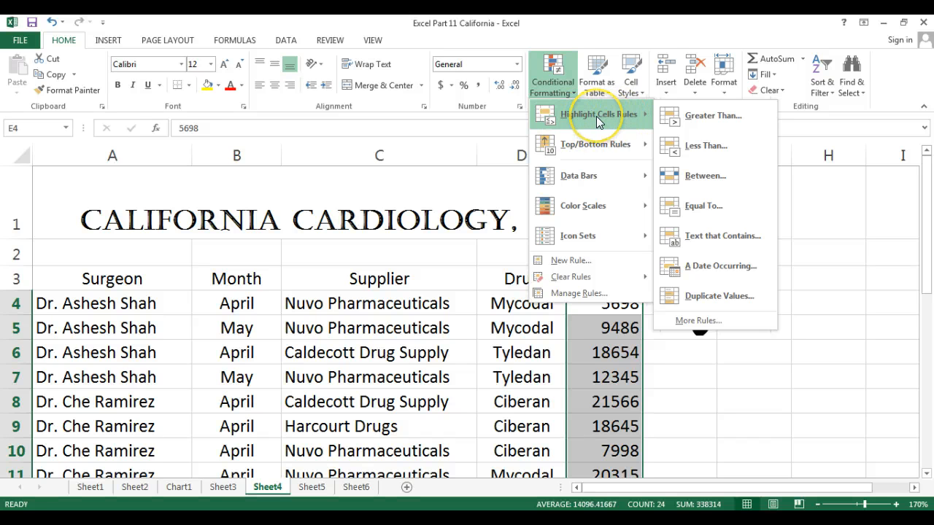
{"action": "left_click", "coordinate": [716, 117]}
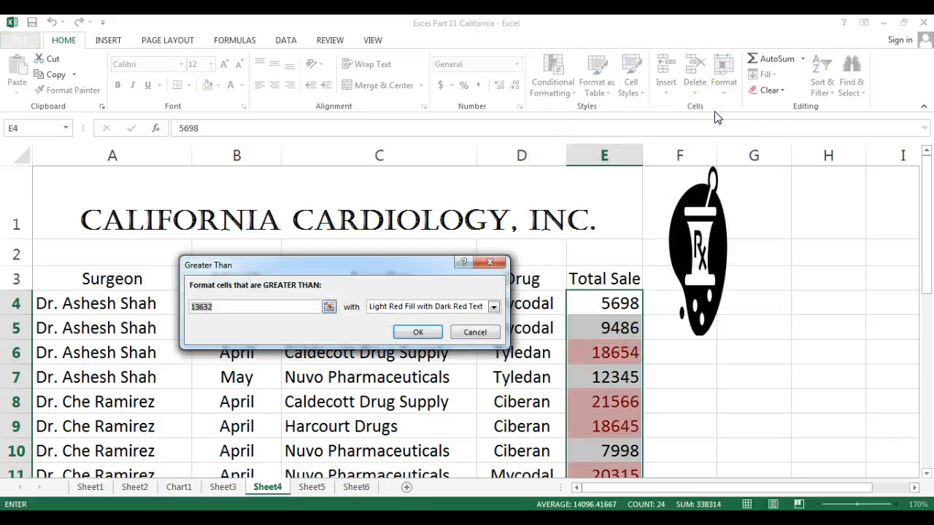
{"action": "type", "text": "20"}
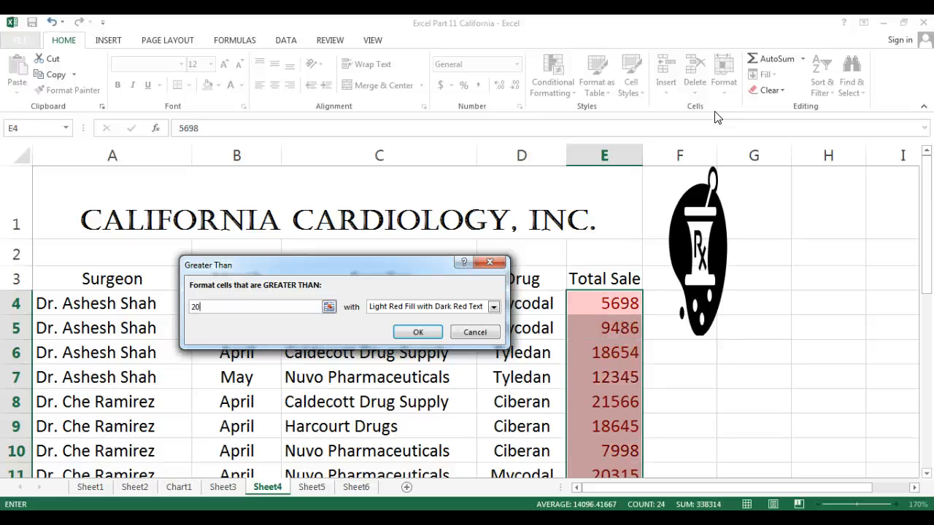
{"action": "type", "text": "000"}
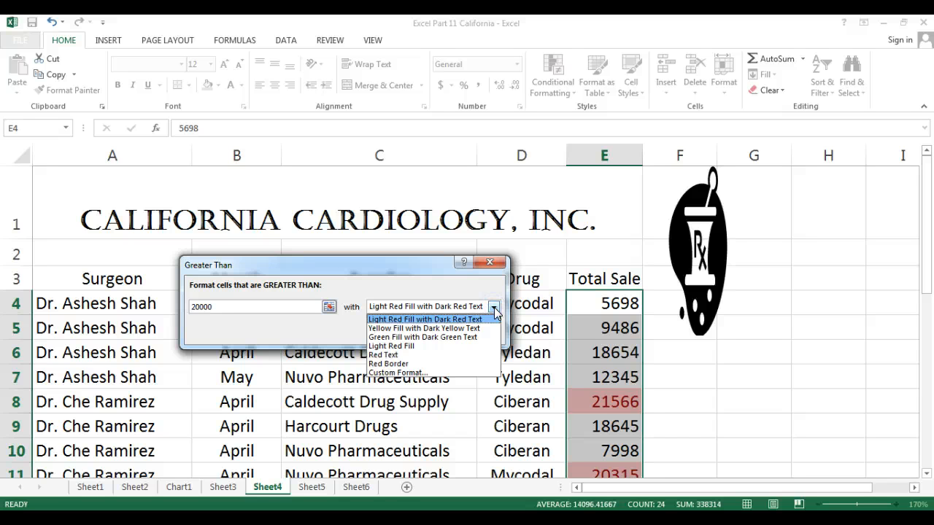
{"action": "left_click", "coordinate": [403, 373]}
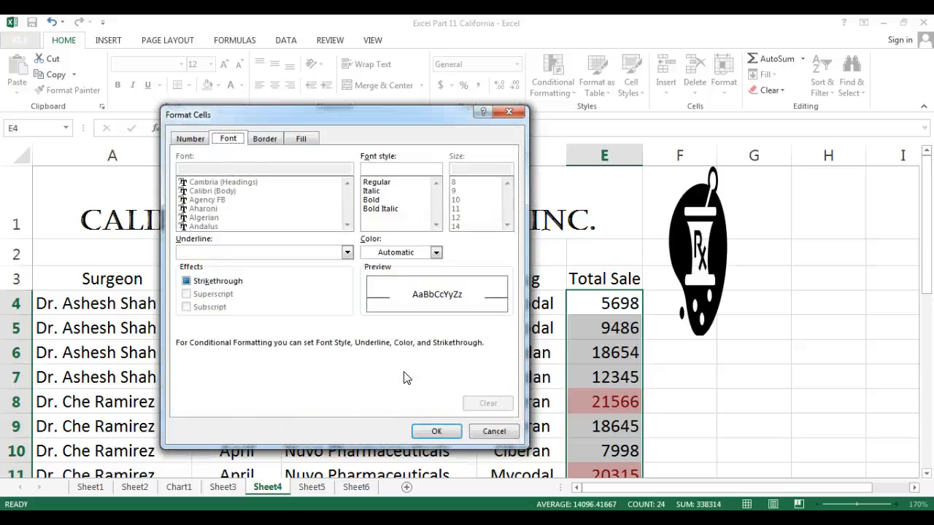
{"action": "left_click", "coordinate": [304, 140]}
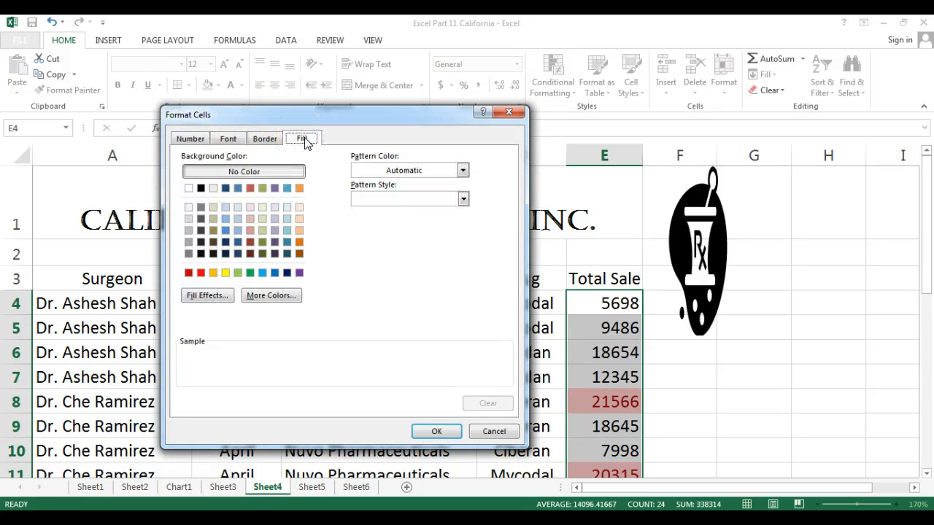
{"action": "left_click", "coordinate": [299, 273]}
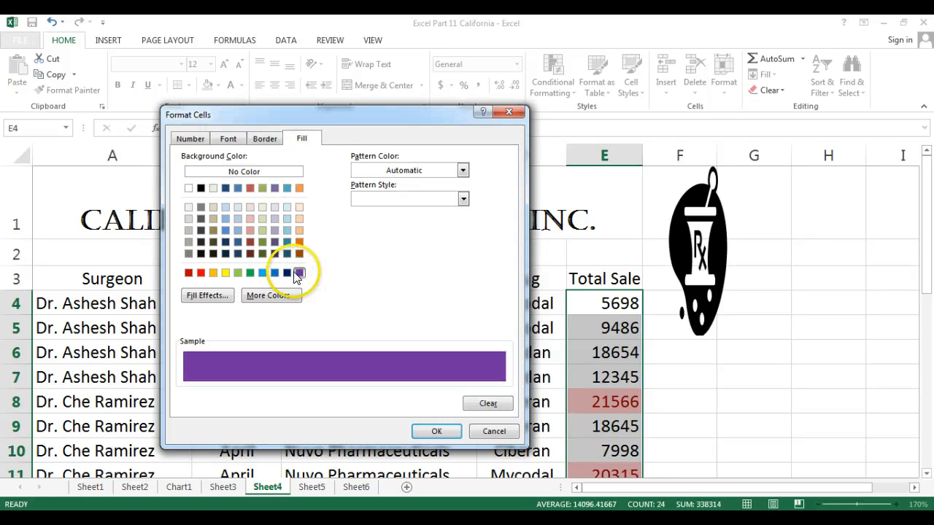
{"action": "left_click", "coordinate": [262, 273]}
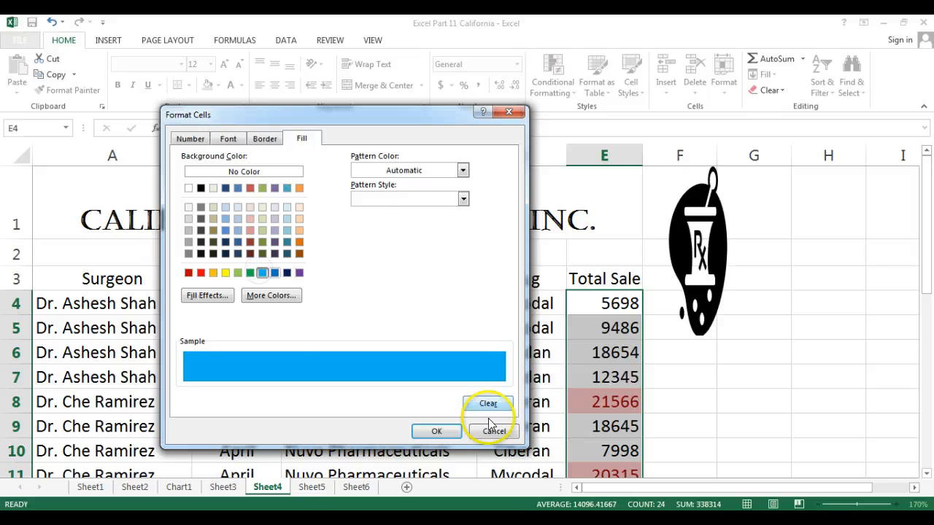
{"action": "left_click", "coordinate": [438, 431]}
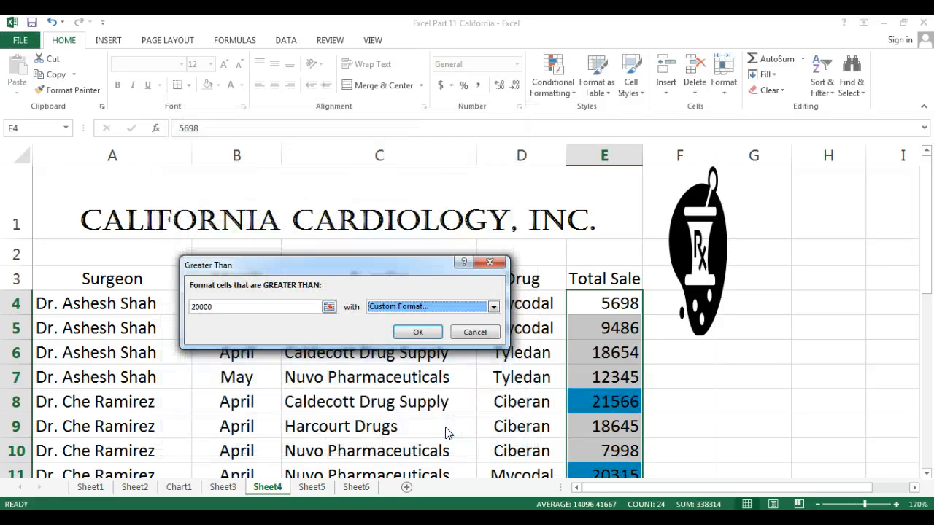
{"action": "left_click", "coordinate": [414, 332]}
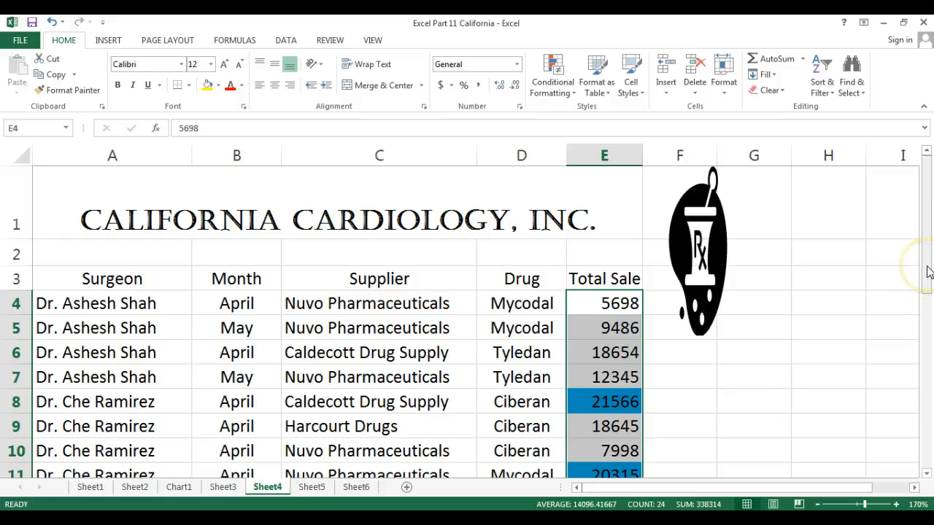
Step: Add a Less Than 10000 highlight rule with a custom orange fill
{"action": "left_click_drag", "start_coordinate": [928, 270], "coordinate": [929, 289]}
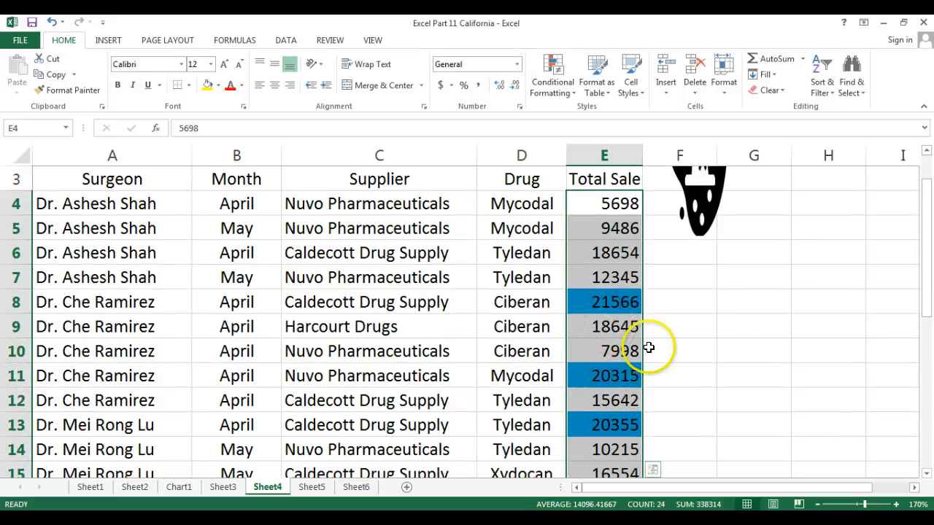
{"action": "left_click_drag", "start_coordinate": [929, 207], "coordinate": [930, 155]}
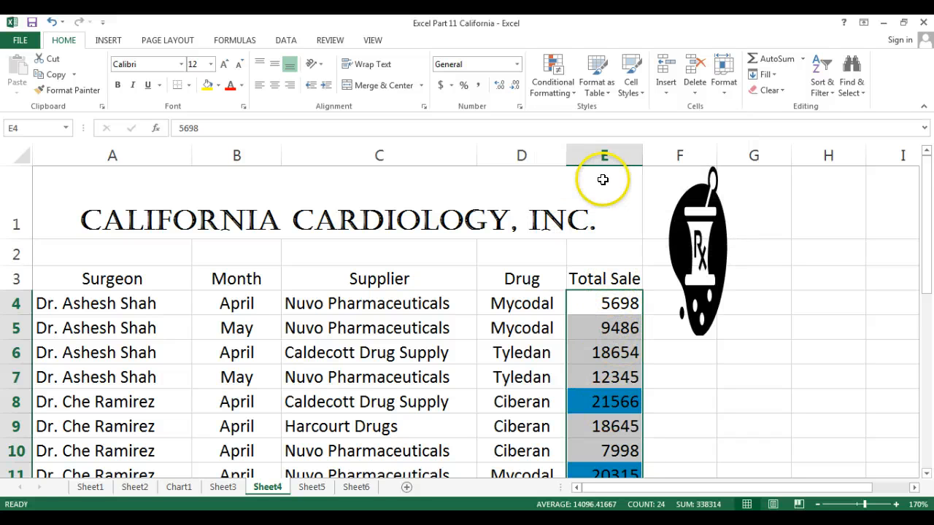
{"action": "left_click", "coordinate": [552, 91]}
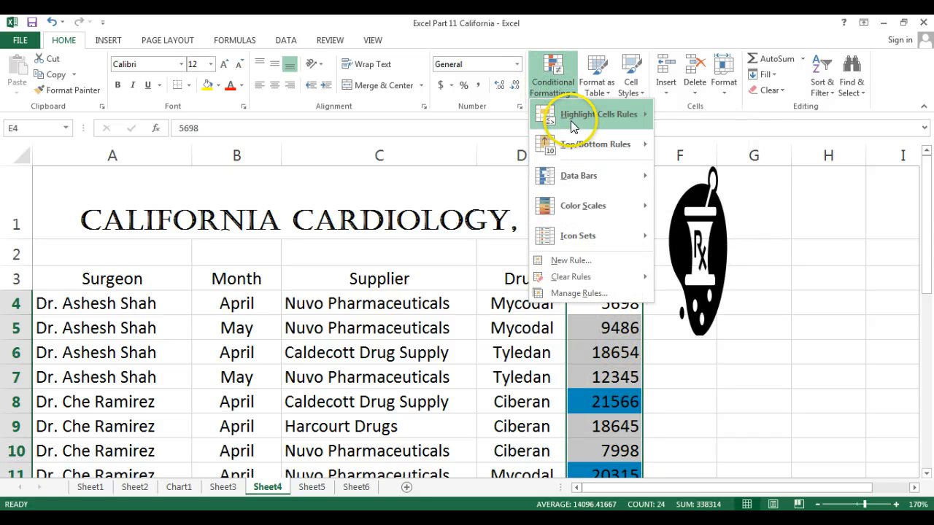
{"action": "mouse_move", "coordinate": [595, 124]}
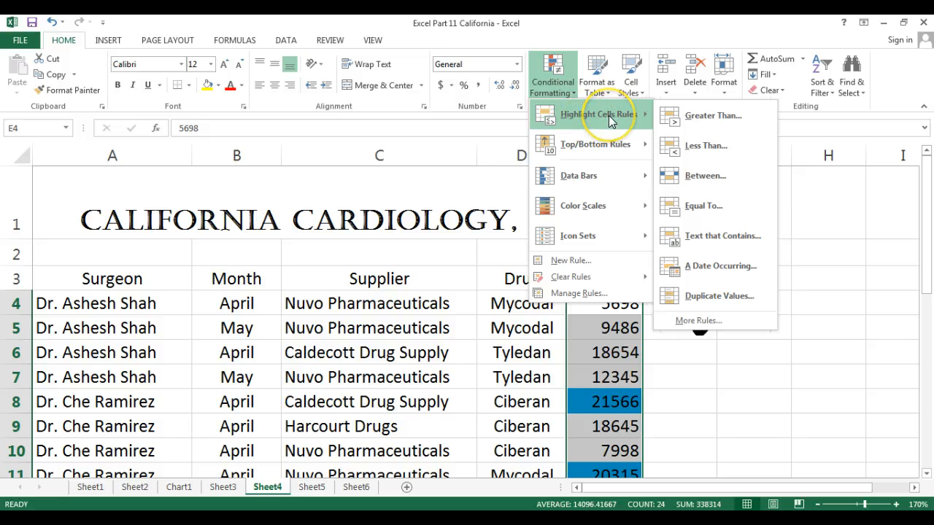
{"action": "left_click", "coordinate": [690, 145]}
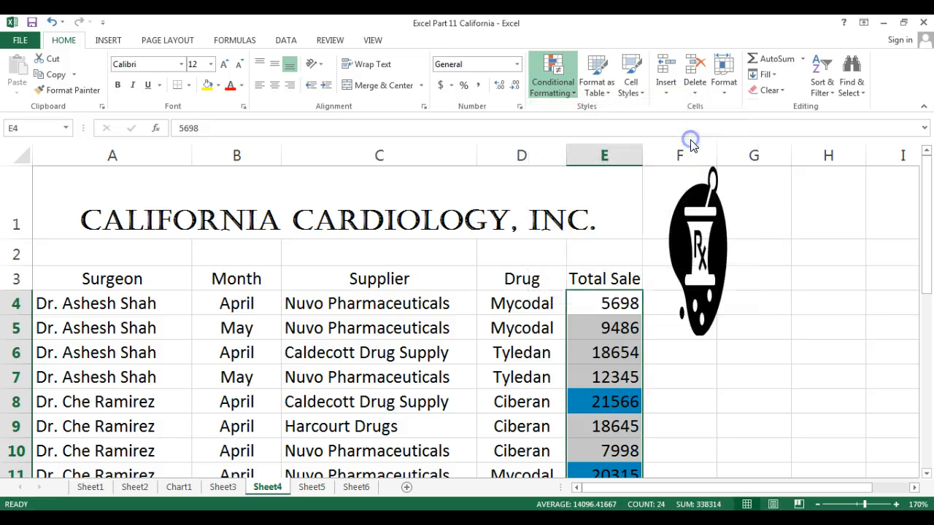
{"action": "type", "text": "10"}
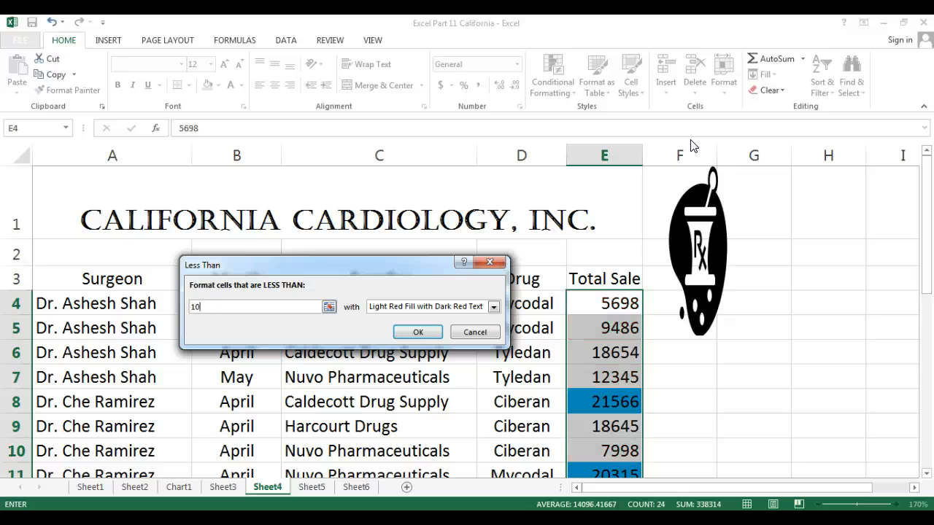
{"action": "type", "text": "000"}
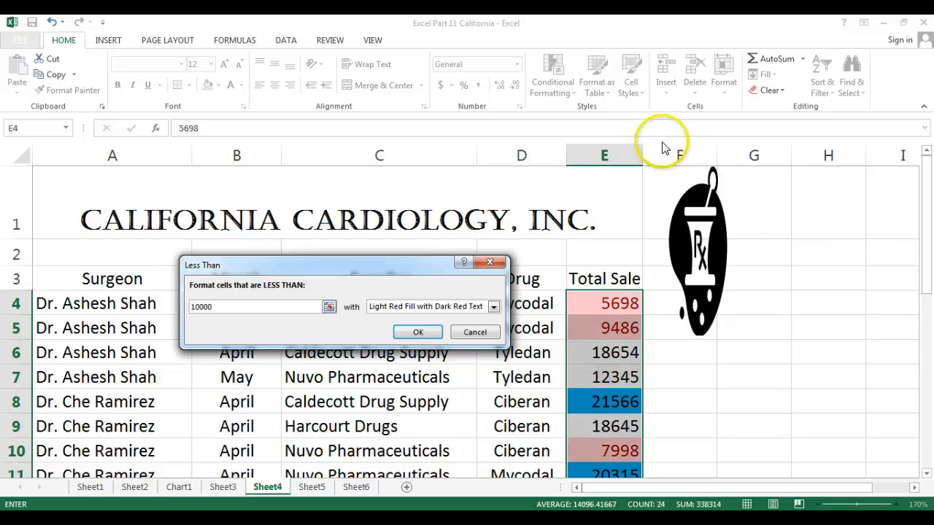
{"action": "left_click", "coordinate": [493, 308]}
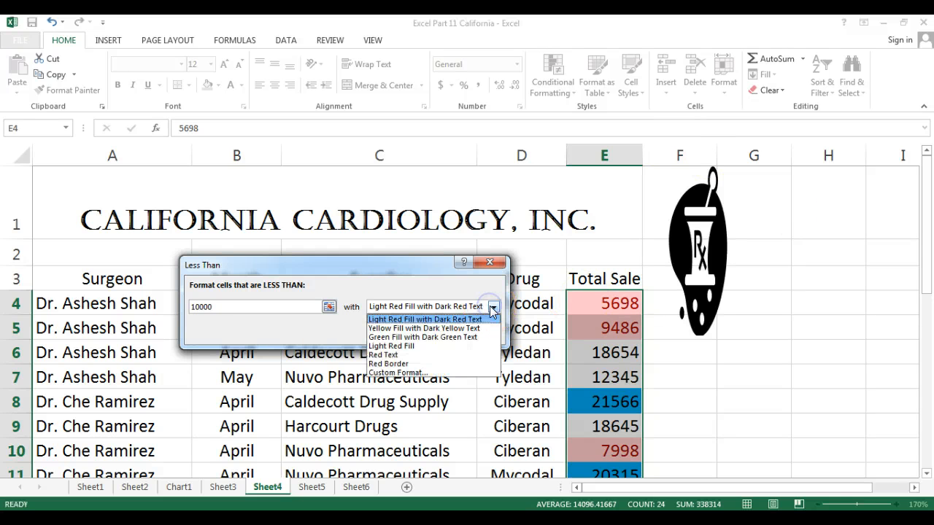
{"action": "left_click", "coordinate": [392, 374]}
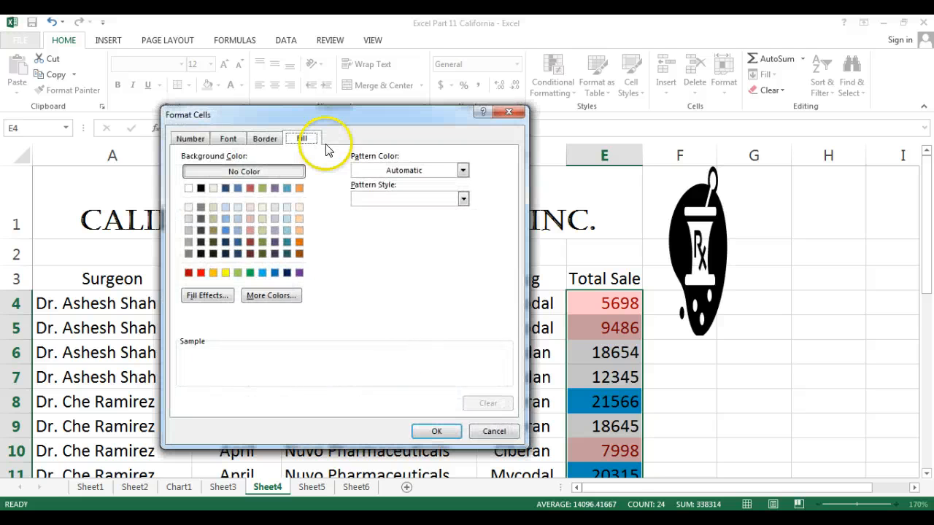
{"action": "left_click", "coordinate": [213, 273]}
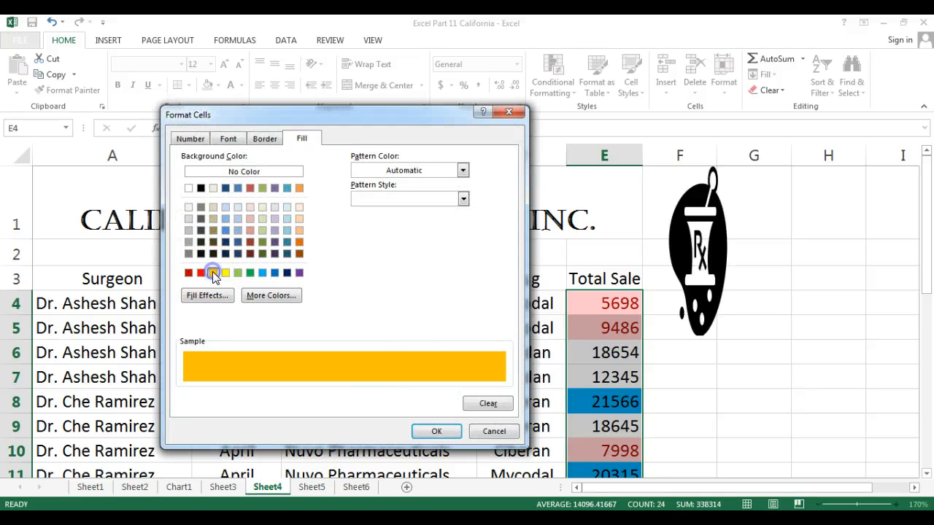
{"action": "left_click", "coordinate": [436, 431]}
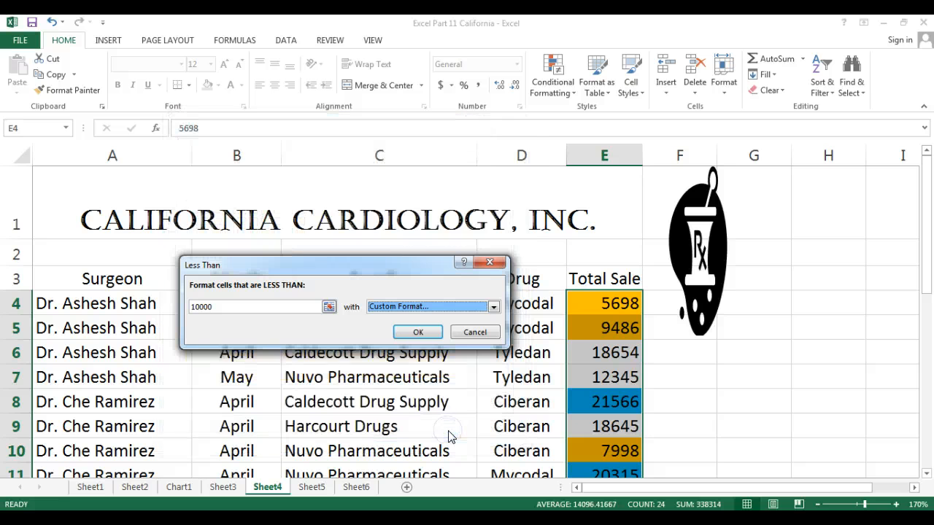
{"action": "left_click", "coordinate": [419, 330]}
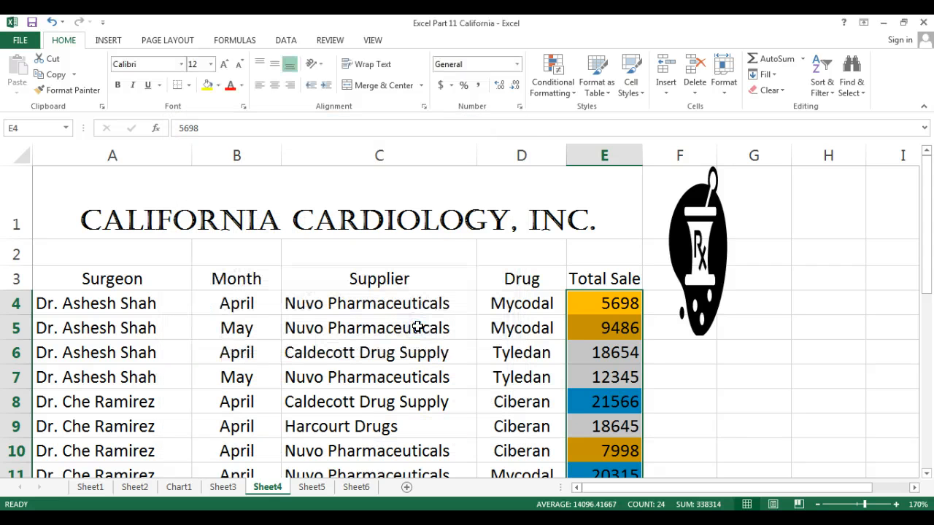
Step: Add a Between 10000 and 20000 rule using Light Red Fill with Dark Red Text
{"action": "left_click", "coordinate": [549, 95]}
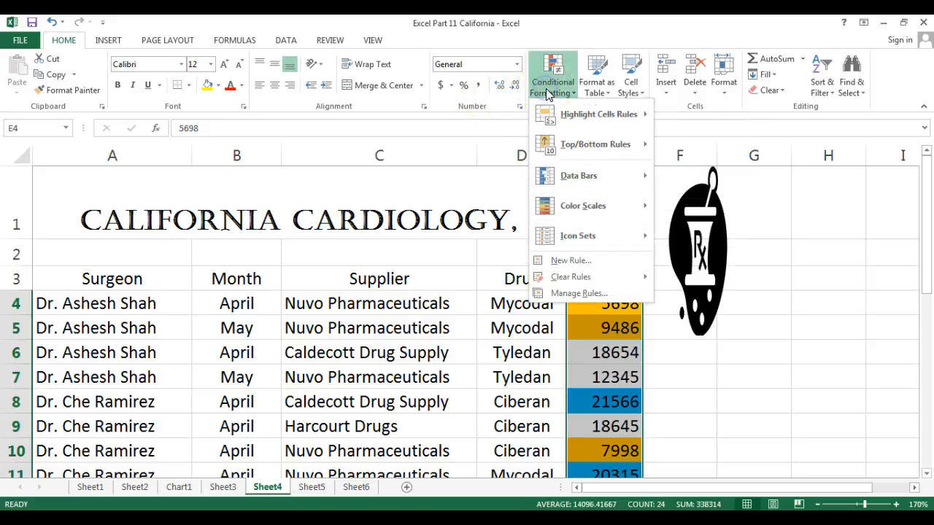
{"action": "mouse_move", "coordinate": [626, 115]}
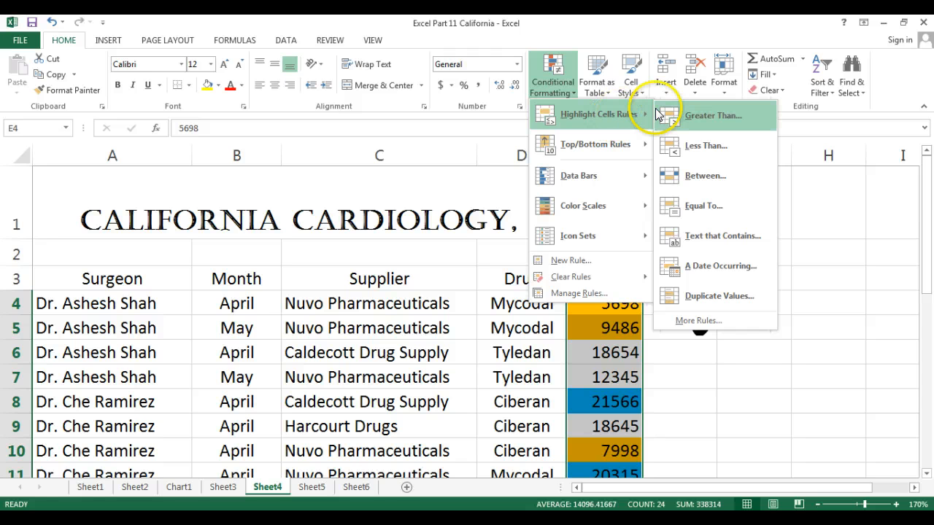
{"action": "left_click", "coordinate": [718, 179]}
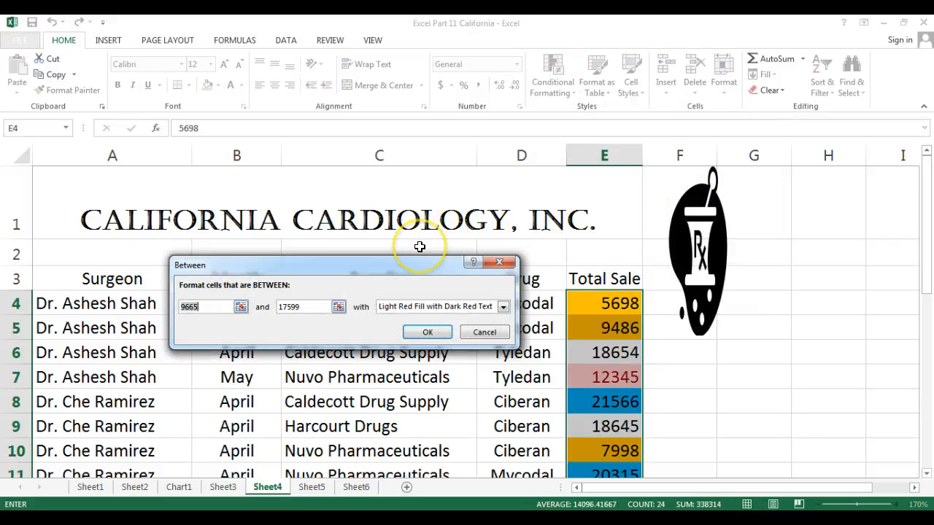
{"action": "type", "text": "100"}
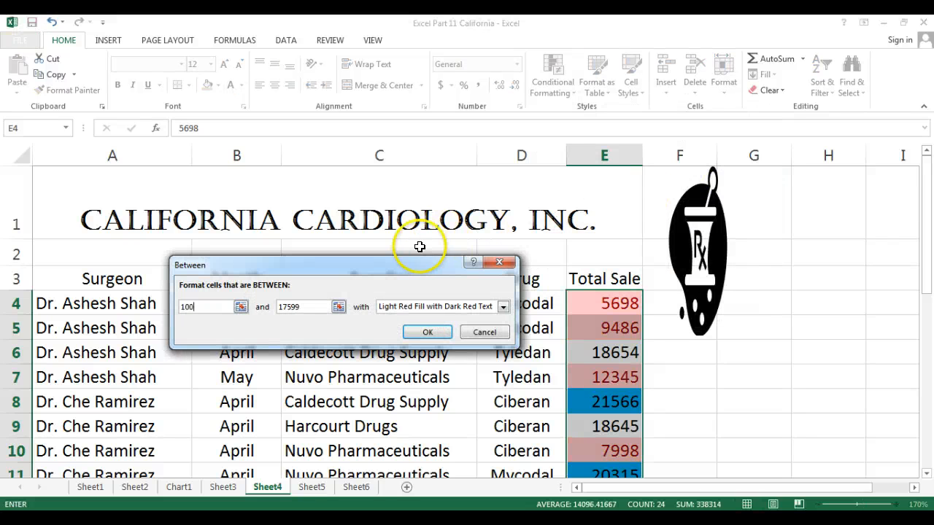
{"action": "type", "text": "00"}
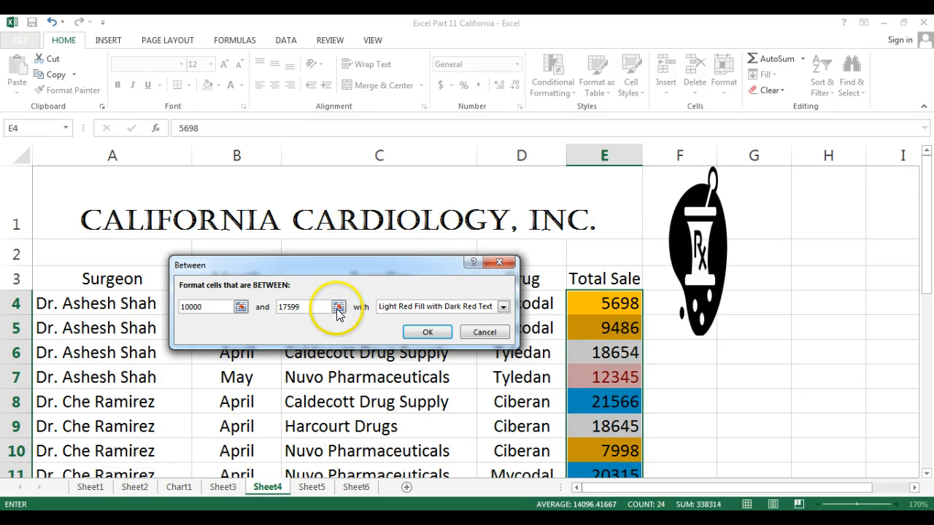
{"action": "double_click", "coordinate": [288, 306]}
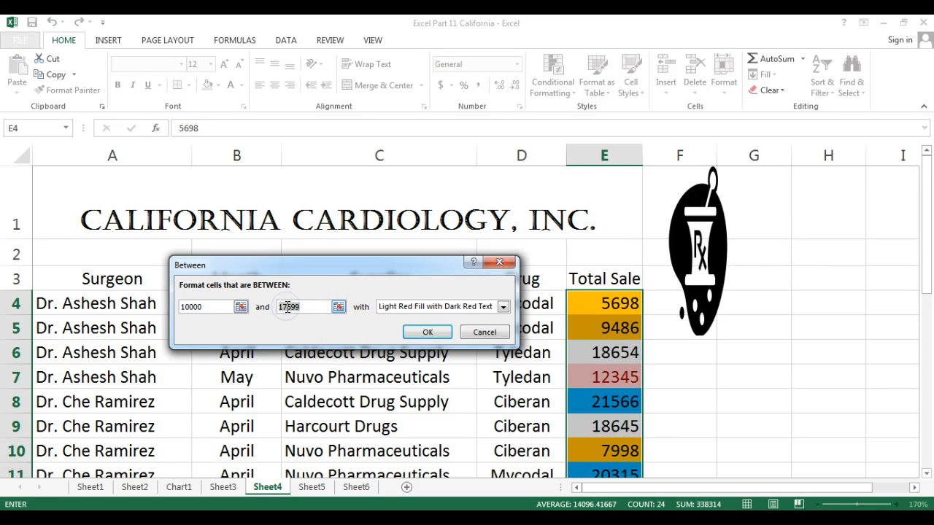
{"action": "type", "text": "20000"}
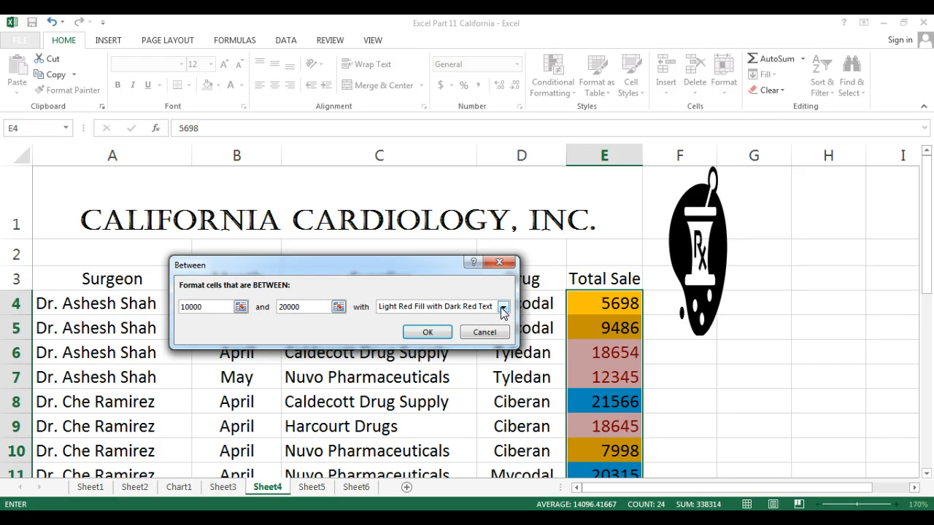
{"action": "left_click", "coordinate": [419, 331]}
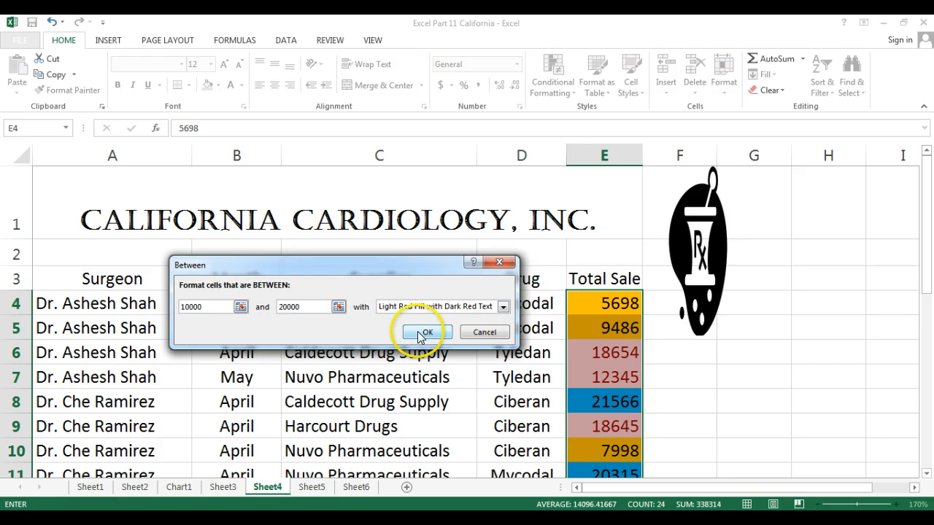
{"action": "left_click", "coordinate": [723, 414]}
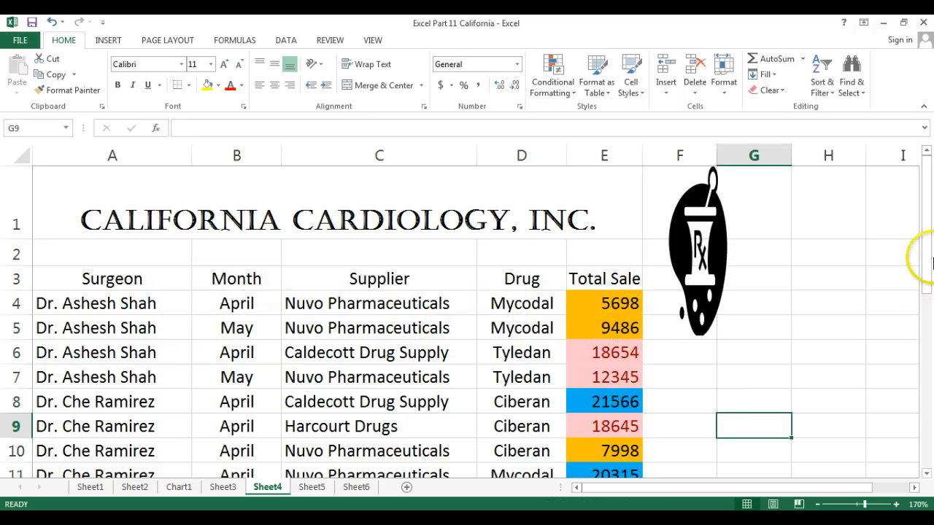
Step: Select the Month cells B4:B18
{"action": "mouse_move", "coordinate": [929, 255]}
{"action": "left_mouse_down"}
{"action": "mouse_move", "coordinate": [929, 404]}
{"action": "mouse_move", "coordinate": [918, 231]}
{"action": "mouse_move", "coordinate": [914, 252]}
{"action": "left_mouse_up"}
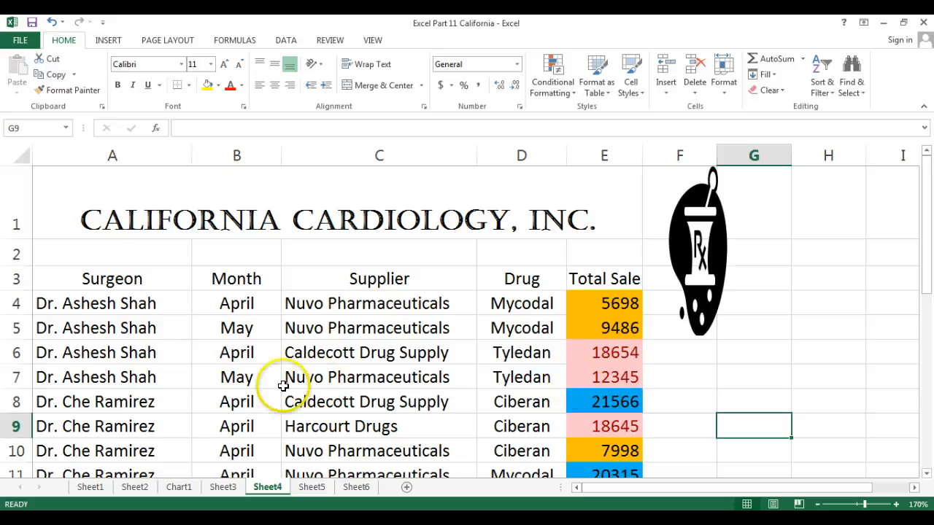
{"action": "left_click", "coordinate": [239, 299]}
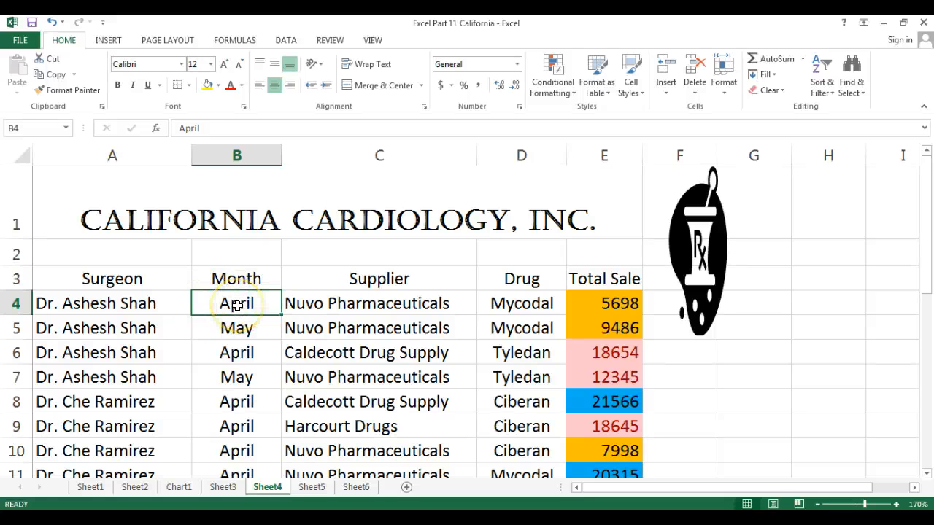
{"action": "left_click_drag", "start_coordinate": [237, 306], "coordinate": [227, 425]}
{"action": "left_click_drag", "start_coordinate": [930, 386], "coordinate": [927, 208]}
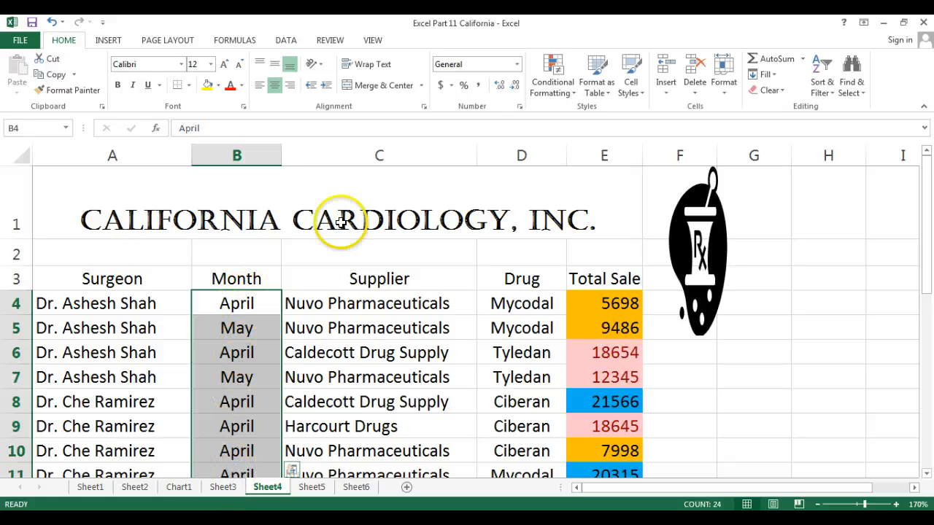
Step: Add an Equal To April rule with Green Fill with Dark Green Text
{"action": "left_click", "coordinate": [549, 83]}
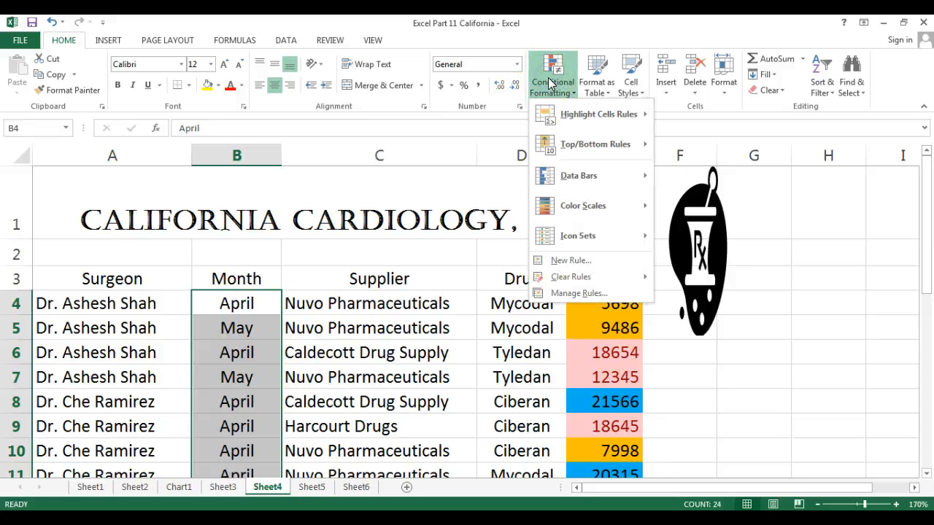
{"action": "mouse_move", "coordinate": [578, 111]}
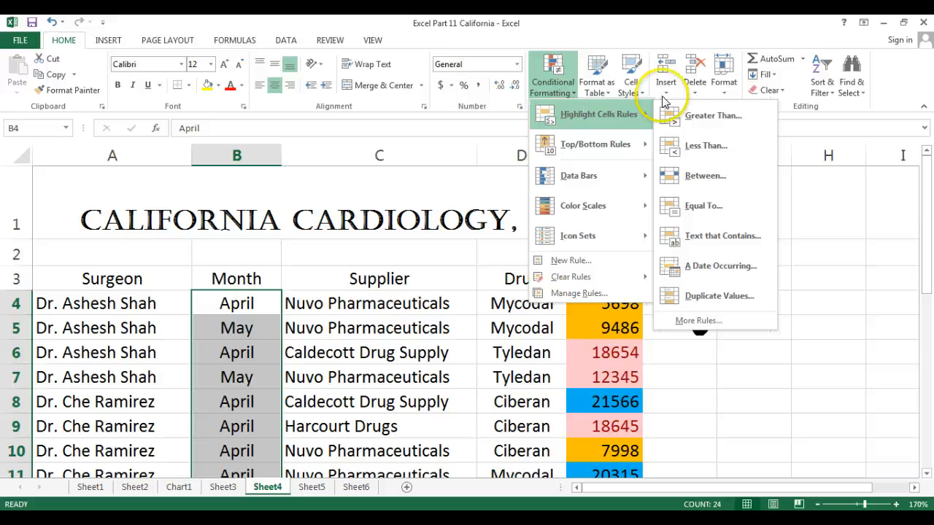
{"action": "left_click", "coordinate": [728, 202]}
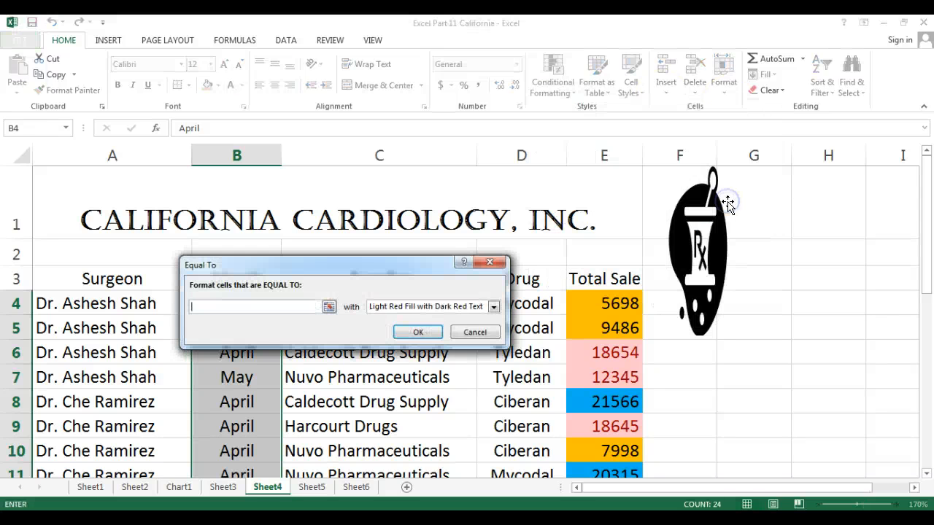
{"action": "left_click", "coordinate": [323, 310]}
{"action": "type", "text": "il"}
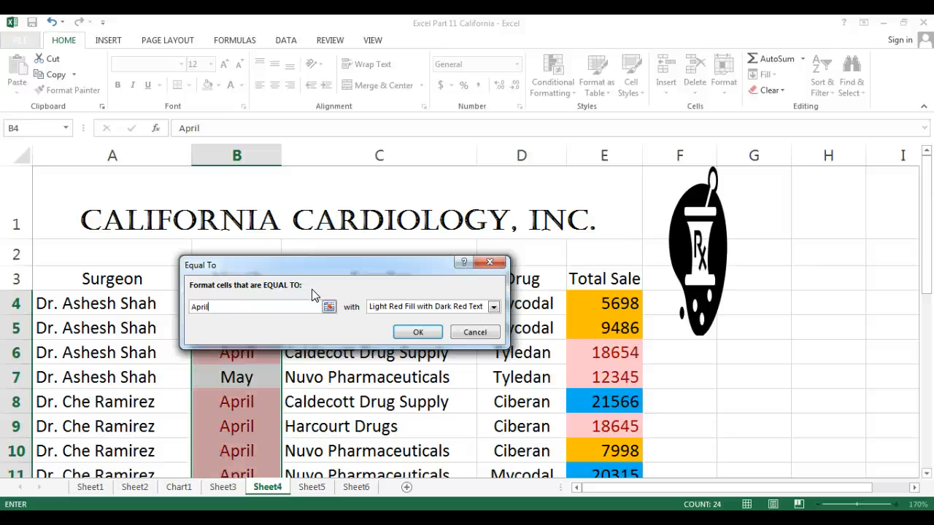
{"action": "left_click", "coordinate": [493, 307]}
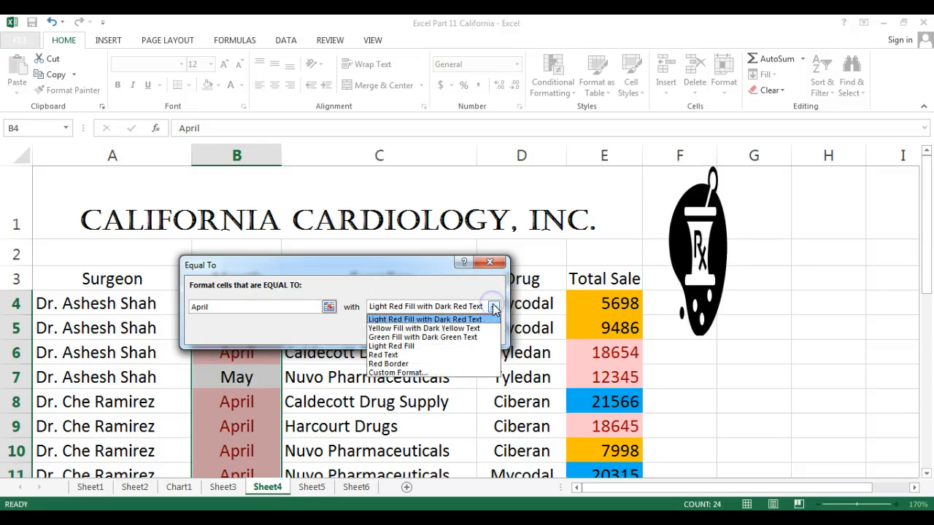
{"action": "left_click", "coordinate": [448, 338]}
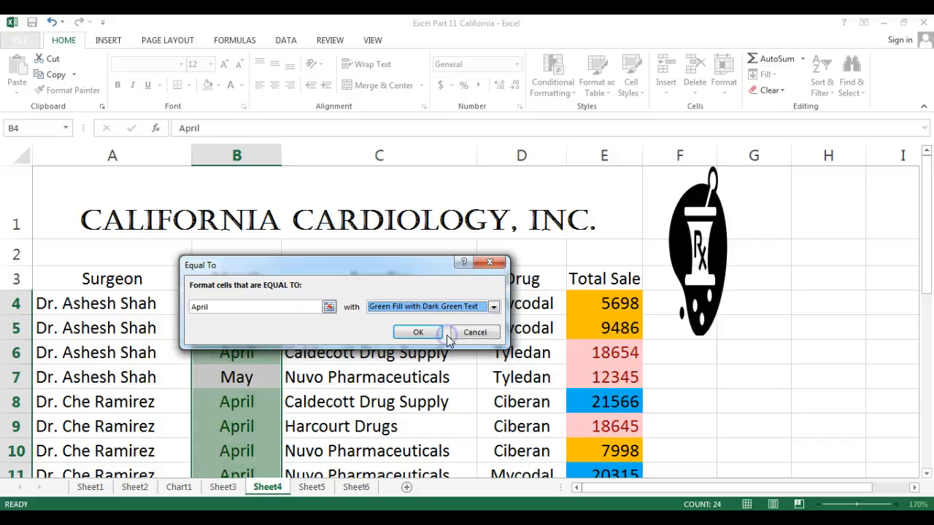
{"action": "left_click", "coordinate": [419, 334]}
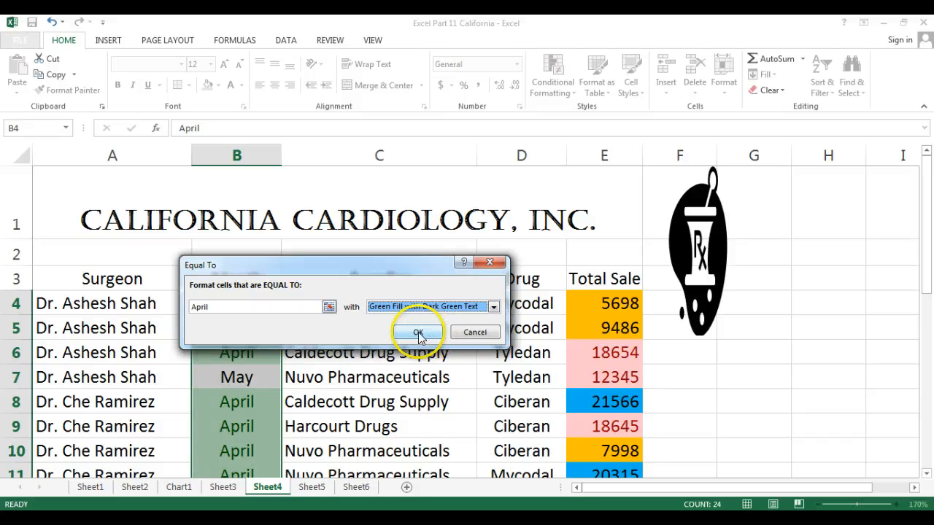
{"action": "left_click", "coordinate": [792, 298]}
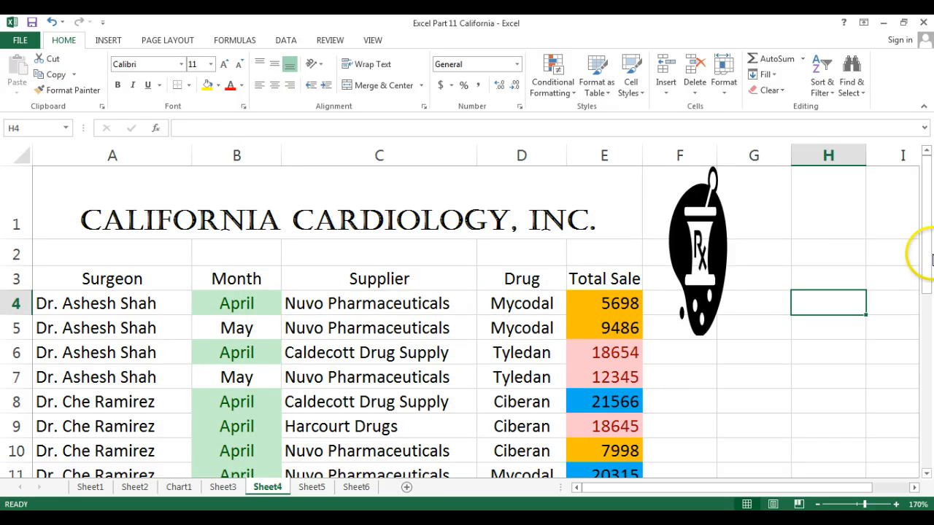
Step: Switch to Sheet5, clear its selection, zoom to 150% and scroll back to the top-left
{"action": "mouse_move", "coordinate": [927, 246]}
{"action": "left_mouse_down"}
{"action": "mouse_move", "coordinate": [930, 470]}
{"action": "mouse_move", "coordinate": [928, 231]}
{"action": "left_mouse_up"}
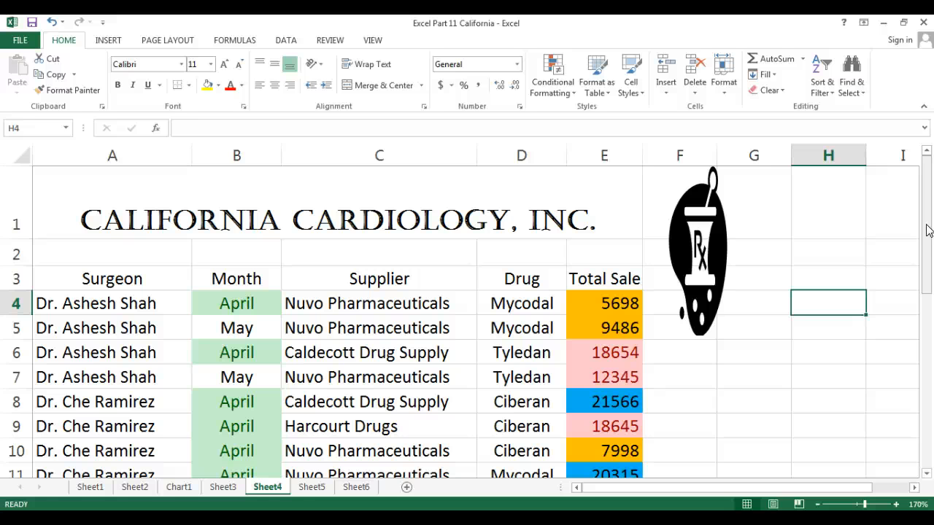
{"action": "left_click", "coordinate": [314, 488]}
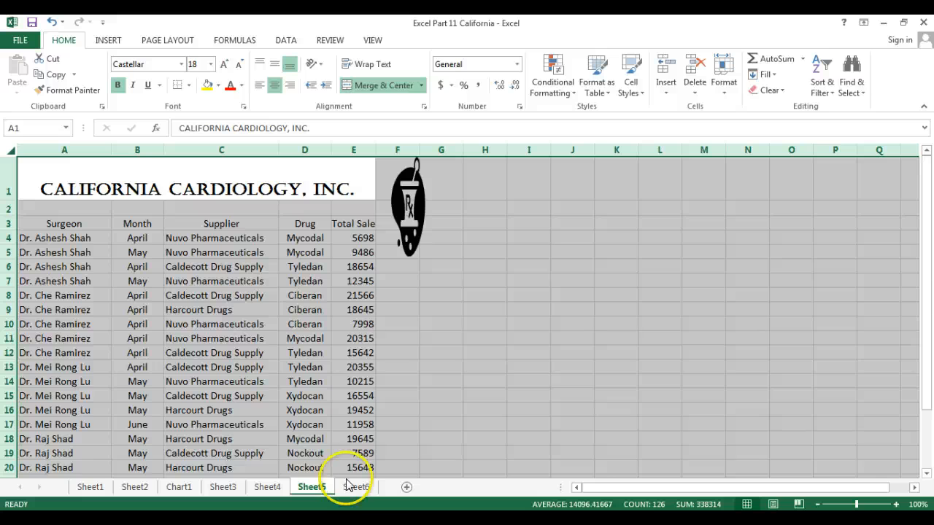
{"action": "left_click", "coordinate": [880, 437]}
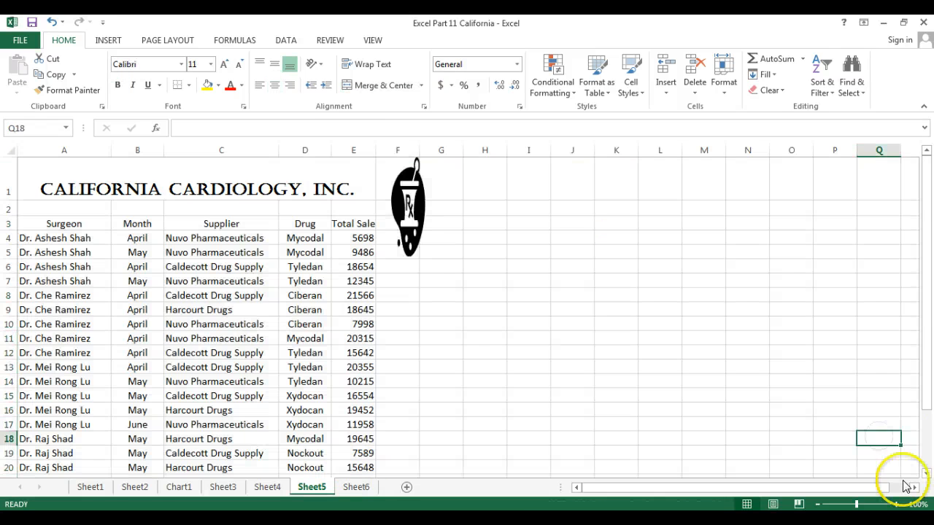
{"action": "left_click", "coordinate": [896, 504]}
{"action": "left_click", "coordinate": [896, 505]}
{"action": "left_click", "coordinate": [896, 504]}
{"action": "left_click", "coordinate": [896, 505]}
{"action": "left_click", "coordinate": [896, 504]}
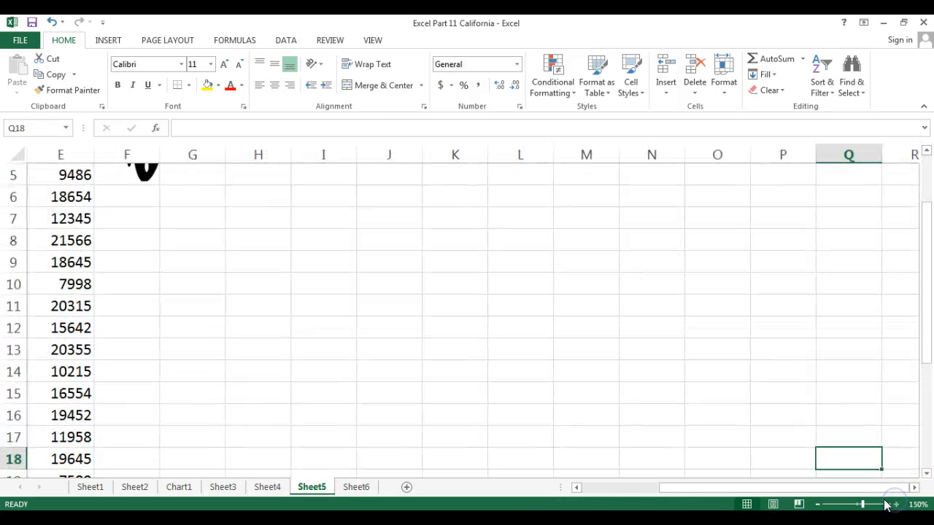
{"action": "left_click_drag", "start_coordinate": [777, 487], "coordinate": [648, 490]}
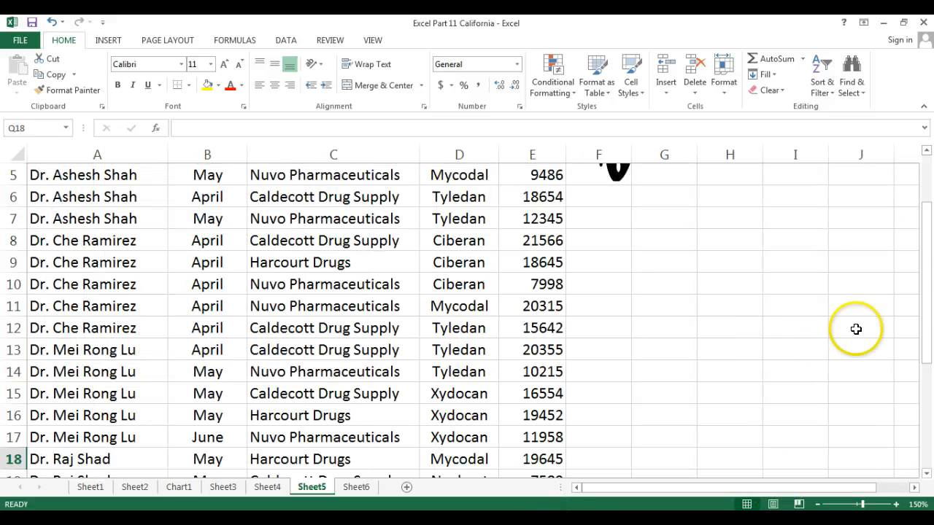
{"action": "left_click_drag", "start_coordinate": [928, 305], "coordinate": [927, 205]}
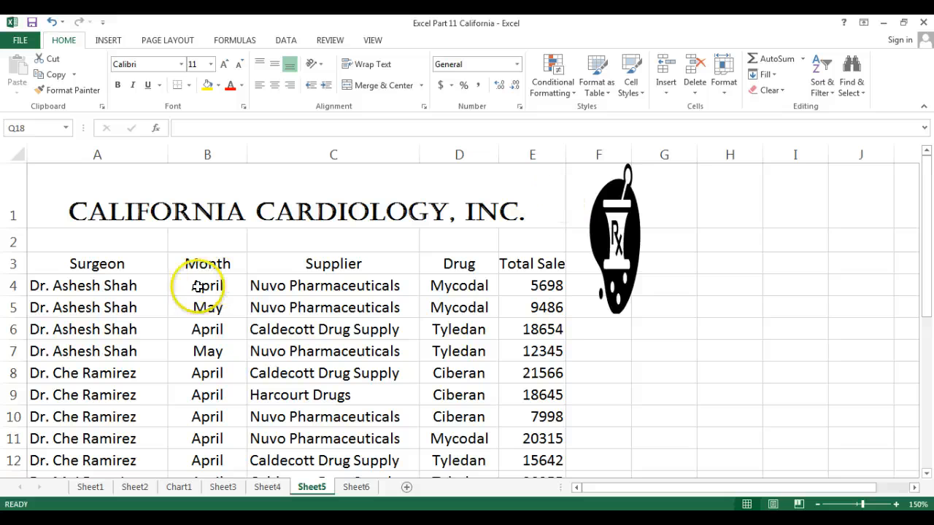
Step: Freeze panes above row 4 on Sheet5 so the title and headers stay fixed
{"action": "left_click", "coordinate": [11, 285]}
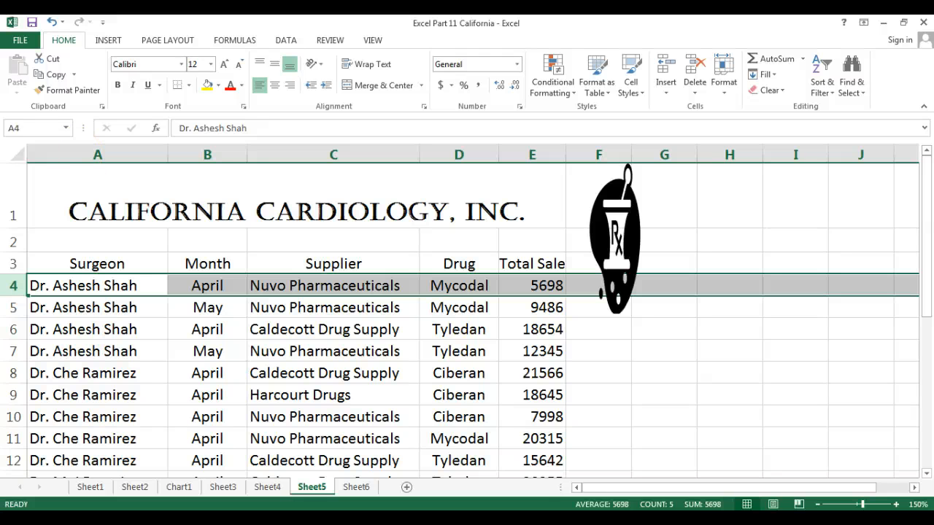
{"action": "left_click", "coordinate": [373, 40]}
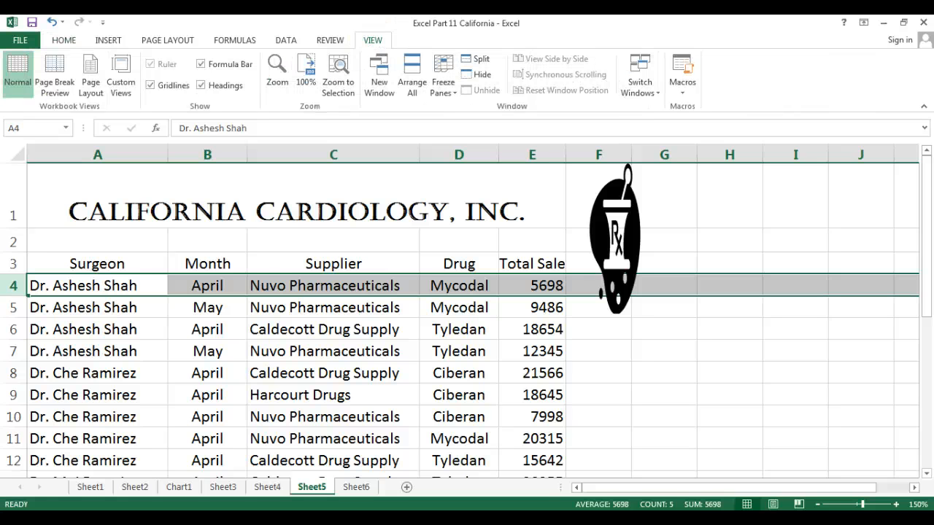
{"action": "left_click", "coordinate": [445, 86]}
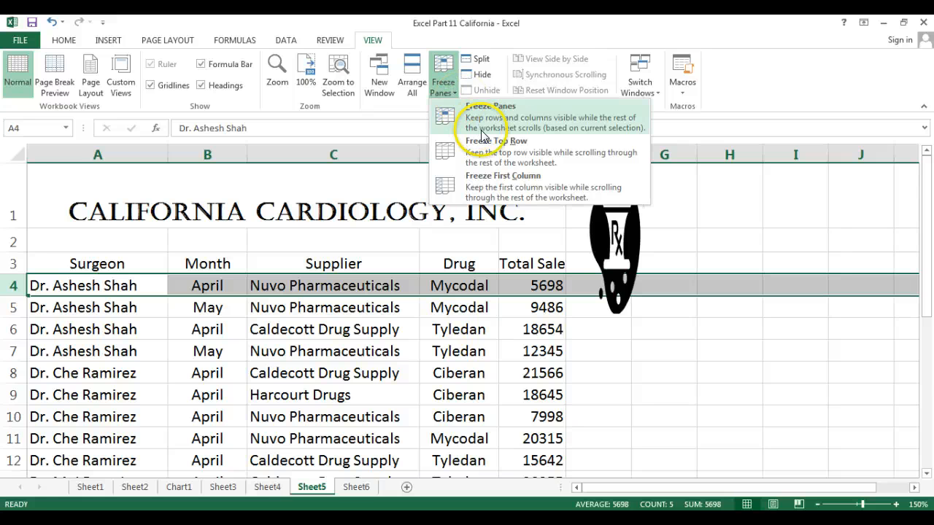
{"action": "left_click", "coordinate": [480, 125]}
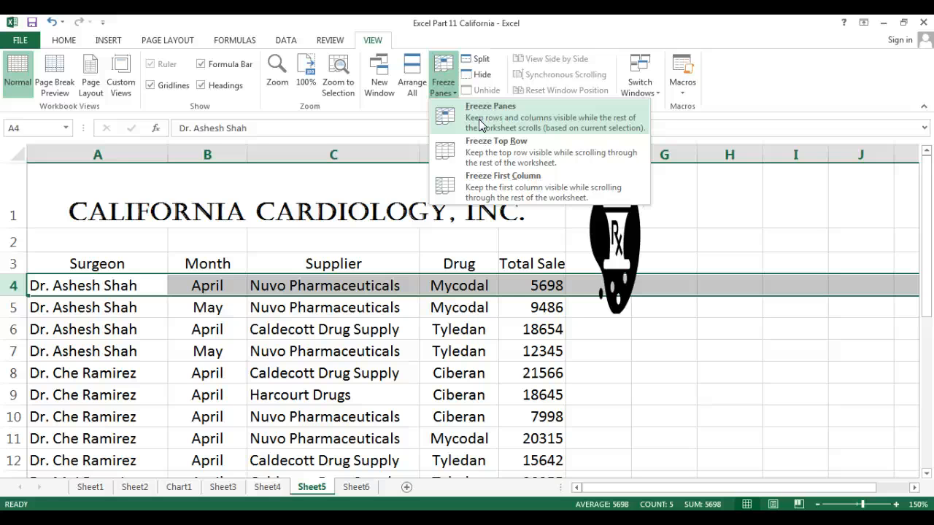
{"action": "left_click", "coordinate": [475, 119]}
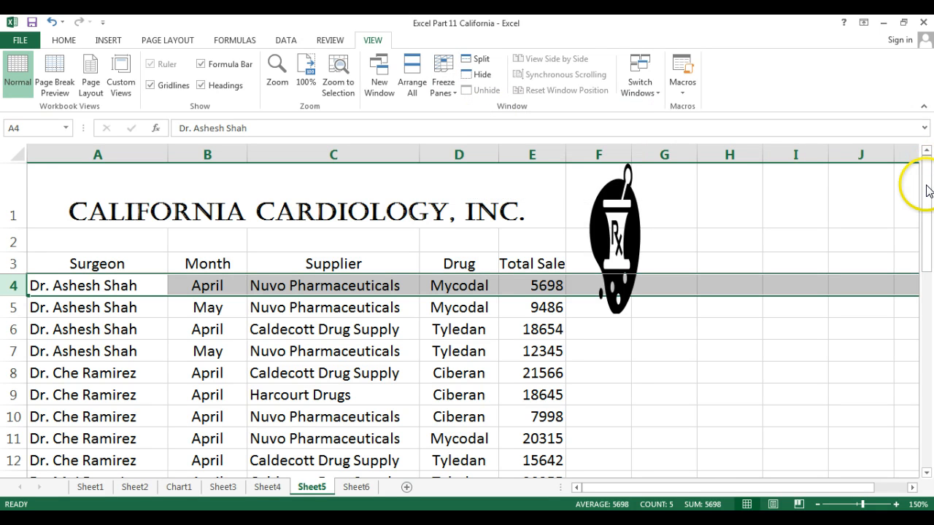
Step: Scroll Sheet5 down and back up to confirm rows 1–3 stay frozen, then deselect row 4
{"action": "left_click_drag", "start_coordinate": [930, 184], "coordinate": [924, 202]}
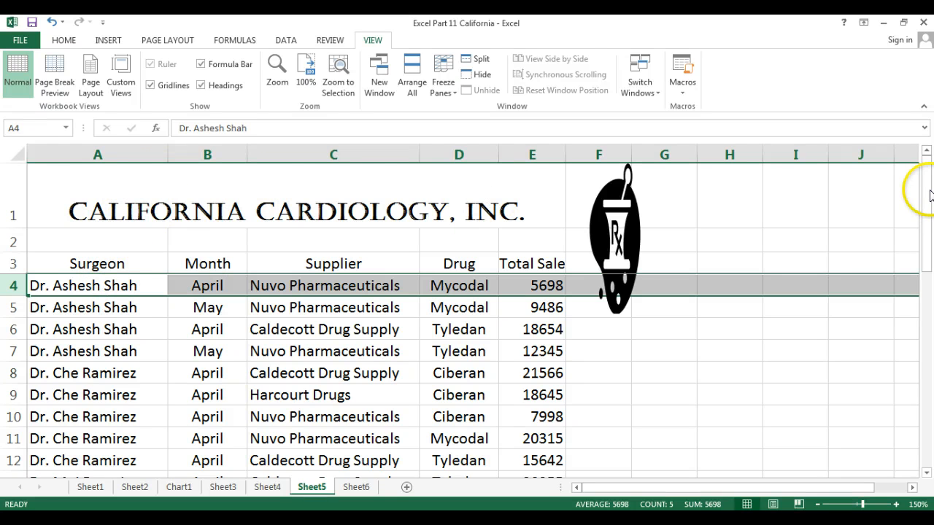
{"action": "left_click_drag", "start_coordinate": [925, 191], "coordinate": [930, 349]}
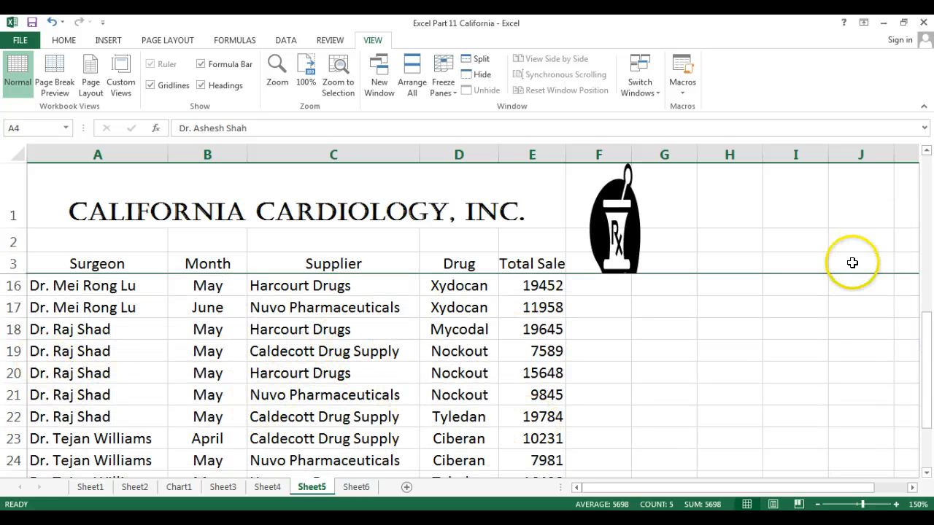
{"action": "mouse_move", "coordinate": [930, 395]}
{"action": "left_mouse_down"}
{"action": "mouse_move", "coordinate": [929, 423]}
{"action": "mouse_move", "coordinate": [919, 121]}
{"action": "left_mouse_up"}
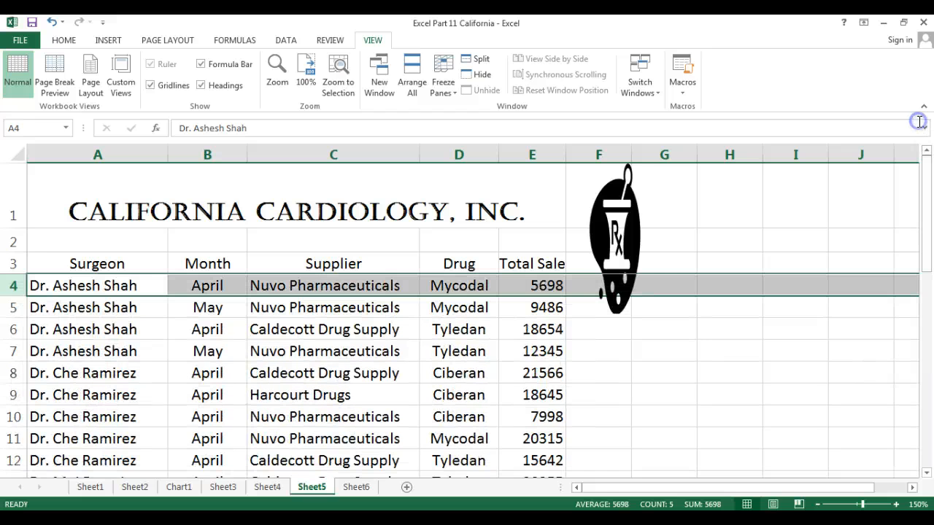
{"action": "left_click", "coordinate": [607, 347]}
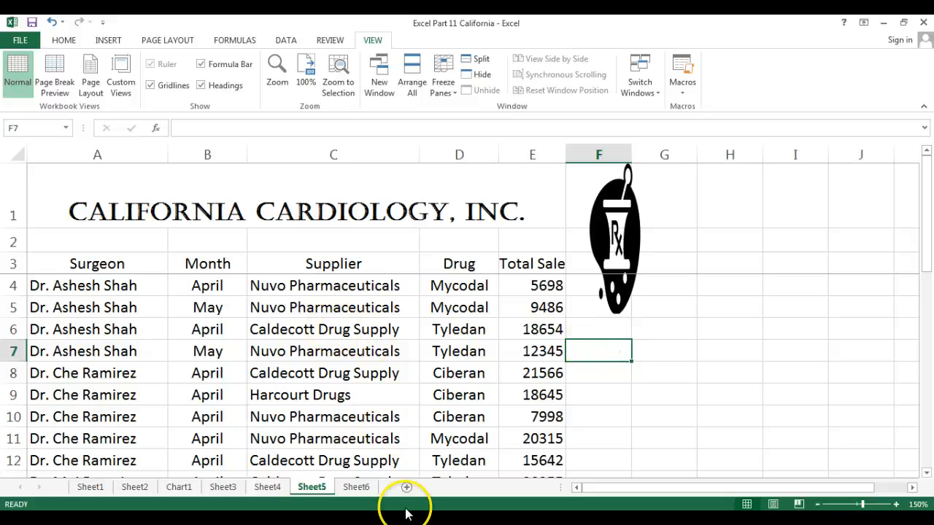
Step: Switch to Sheet6, zoom it to 170% and clear its selection
{"action": "left_click", "coordinate": [357, 486]}
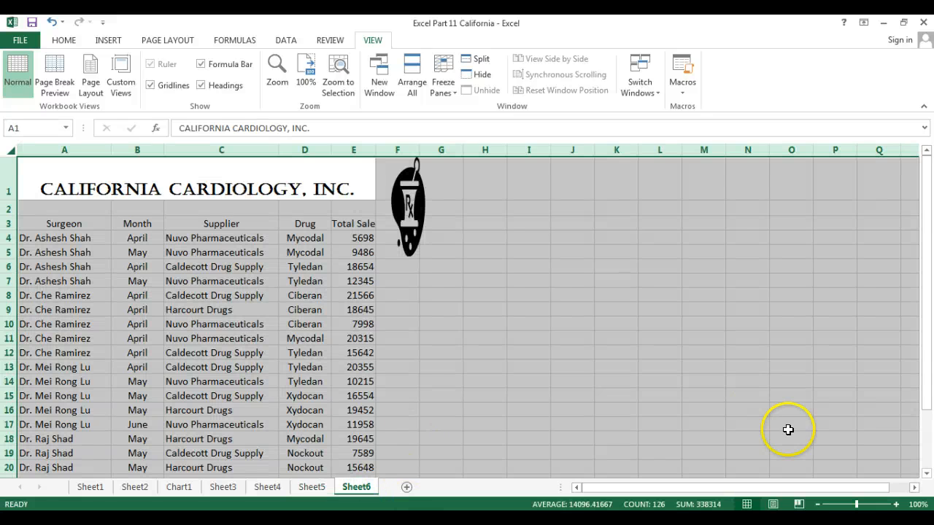
{"action": "left_click", "coordinate": [896, 504]}
{"action": "left_click", "coordinate": [896, 504]}
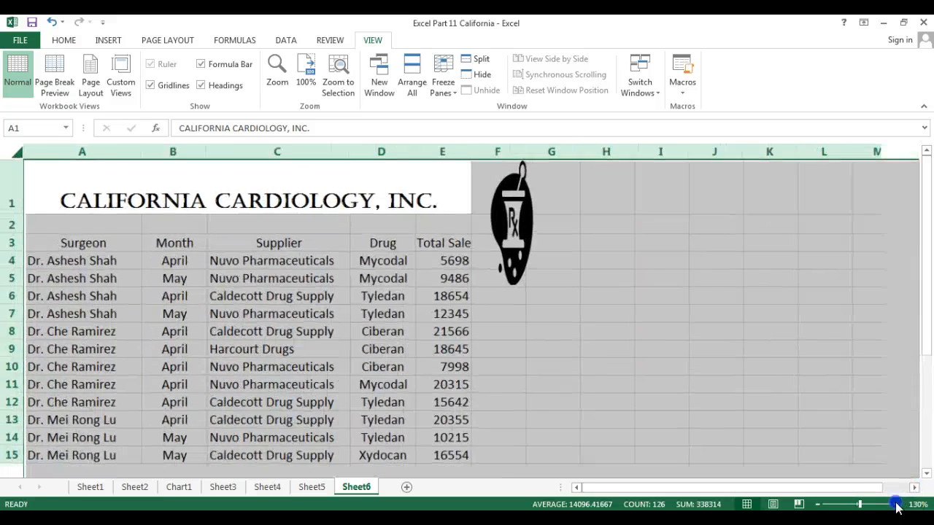
{"action": "left_click", "coordinate": [896, 504]}
{"action": "left_click", "coordinate": [896, 504]}
{"action": "left_click", "coordinate": [896, 505]}
{"action": "left_click", "coordinate": [896, 504]}
{"action": "left_click", "coordinate": [896, 504]}
{"action": "left_click", "coordinate": [806, 345]}
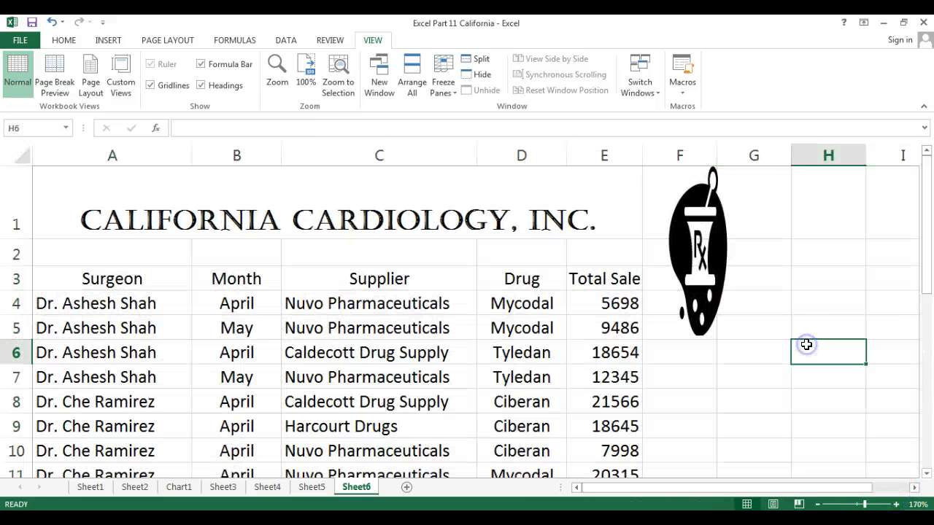
Step: Set the Bird 1 picture from the Pictures folder as Sheet6's background
{"action": "left_click", "coordinate": [162, 44]}
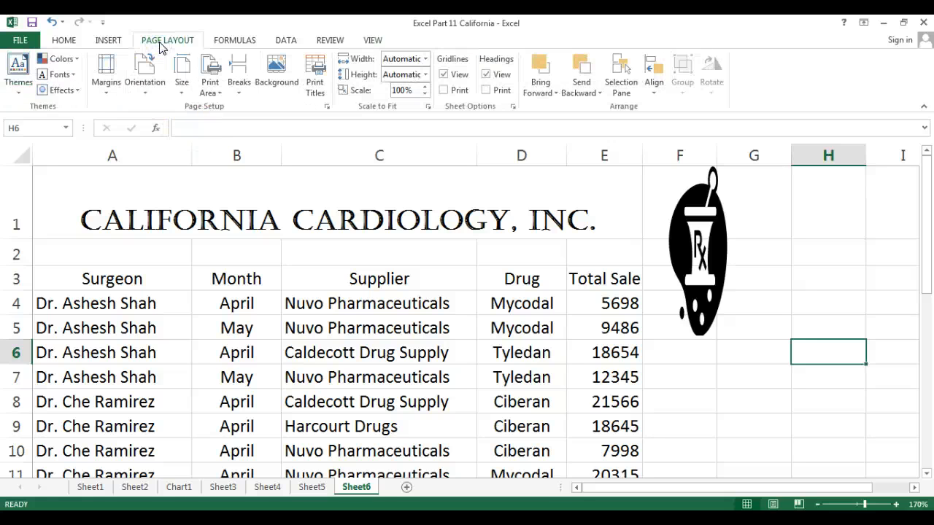
{"action": "left_click", "coordinate": [273, 68]}
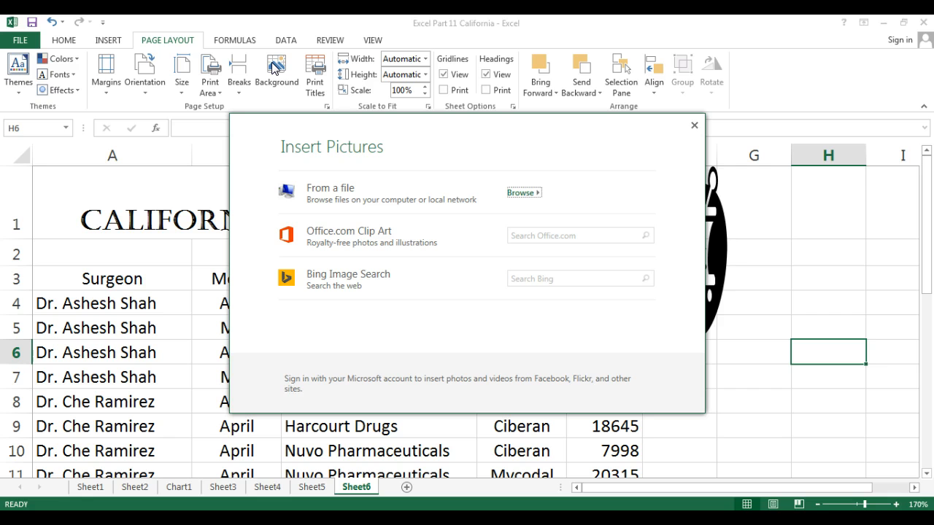
{"action": "left_click", "coordinate": [340, 194]}
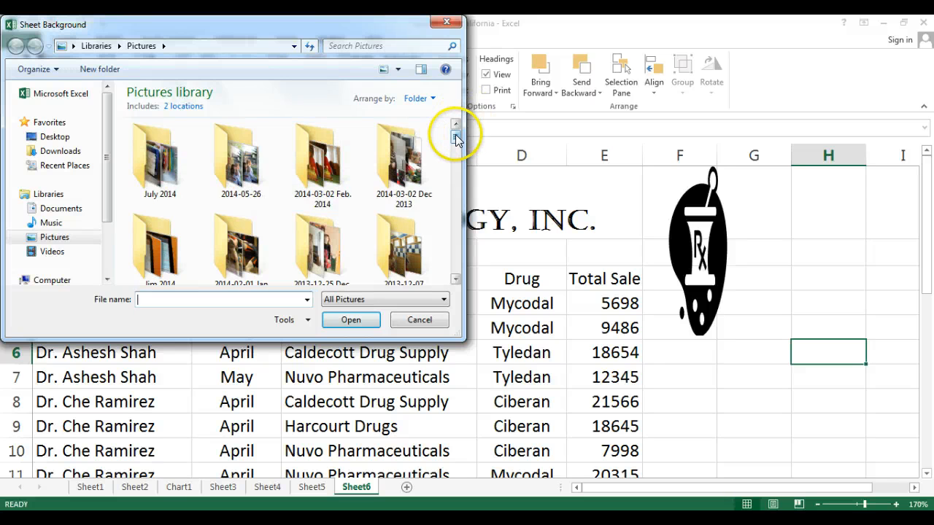
{"action": "left_click_drag", "start_coordinate": [456, 135], "coordinate": [456, 191]}
{"action": "left_click", "coordinate": [321, 212]}
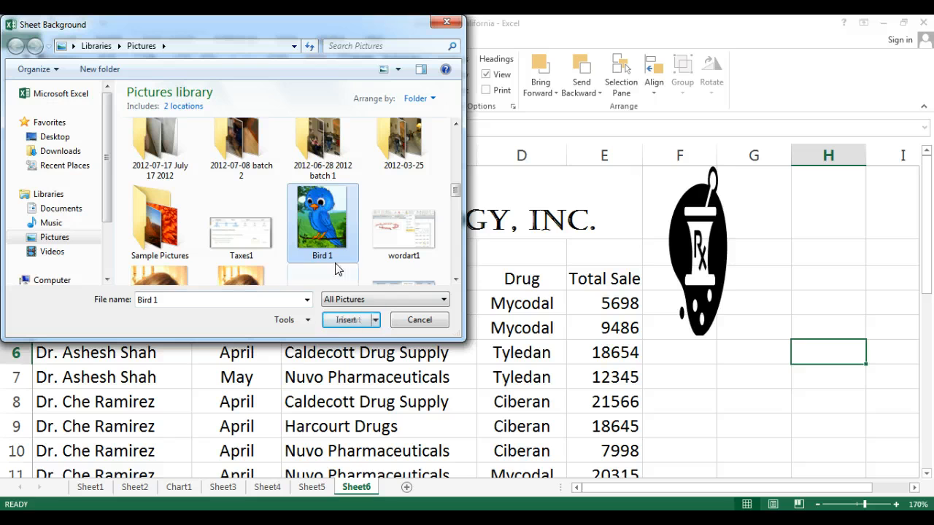
{"action": "left_click", "coordinate": [342, 321]}
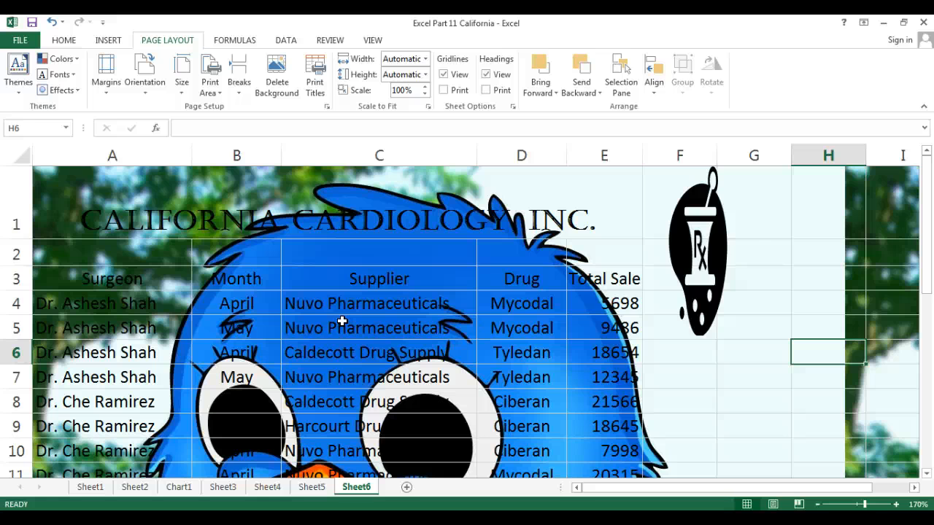
{"action": "left_click_drag", "start_coordinate": [927, 219], "coordinate": [896, 197]}
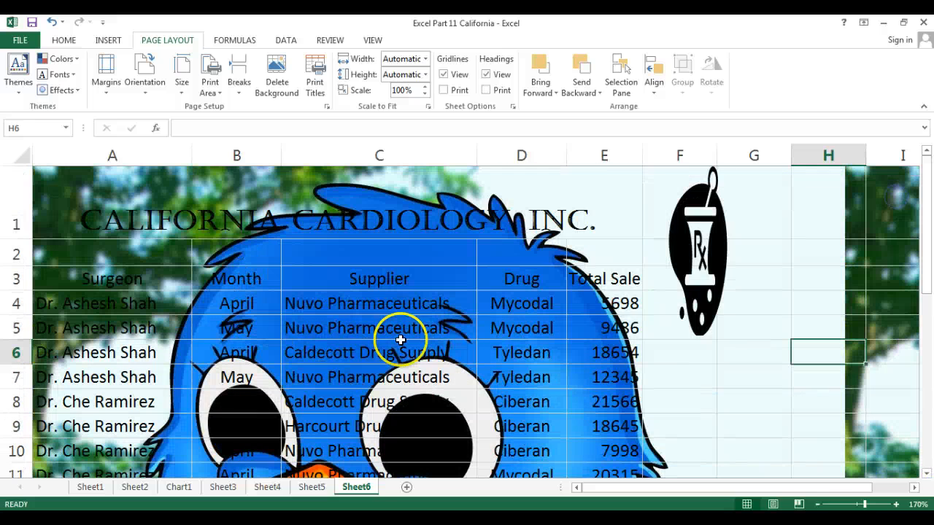
Step: Rename Sheet1 to Orig
{"action": "right_click", "coordinate": [89, 492]}
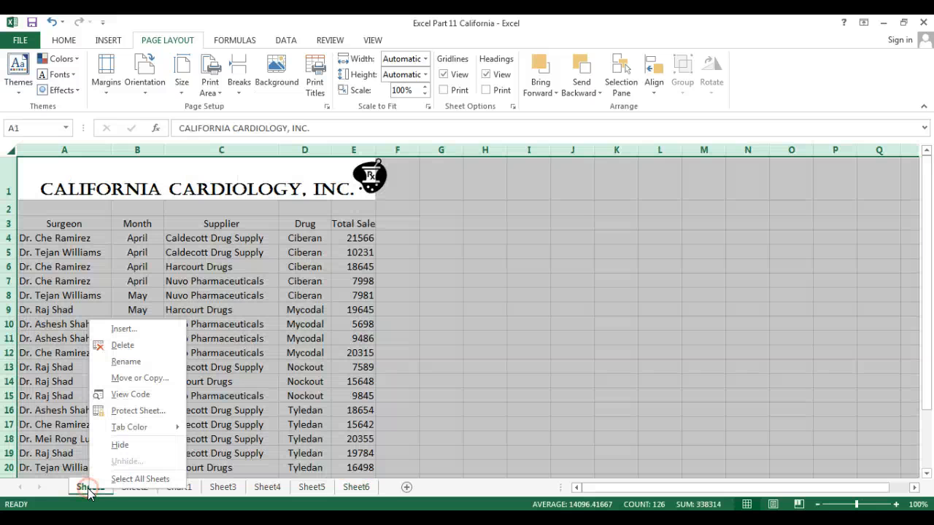
{"action": "left_click", "coordinate": [142, 364]}
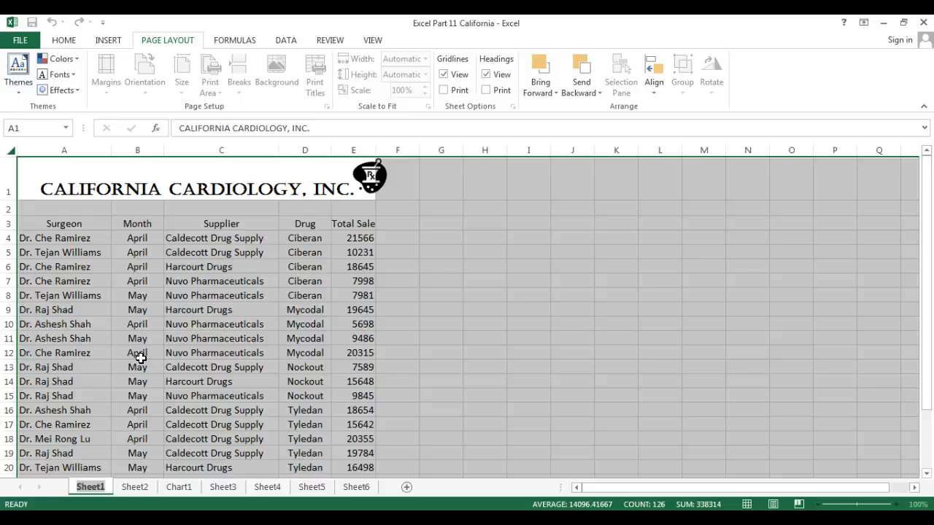
{"action": "type", "text": "Orig"}
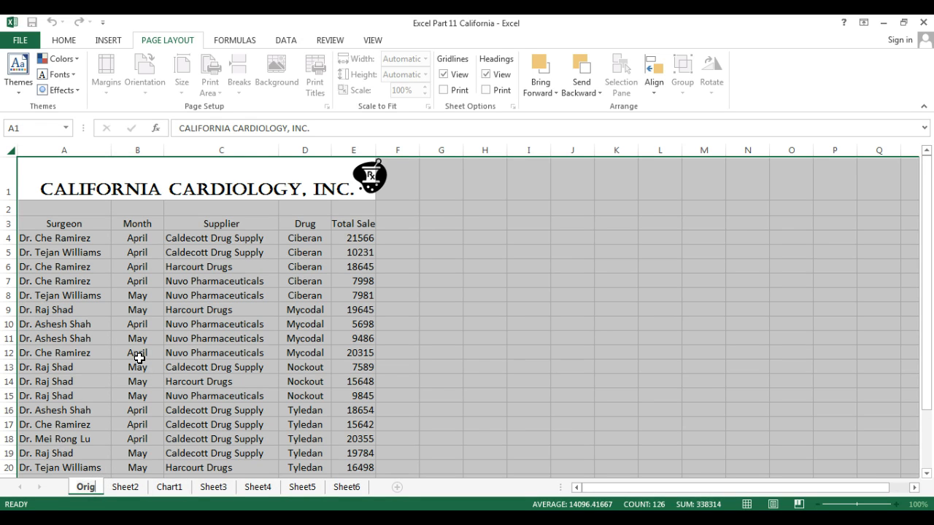
{"action": "left_click", "coordinate": [128, 488]}
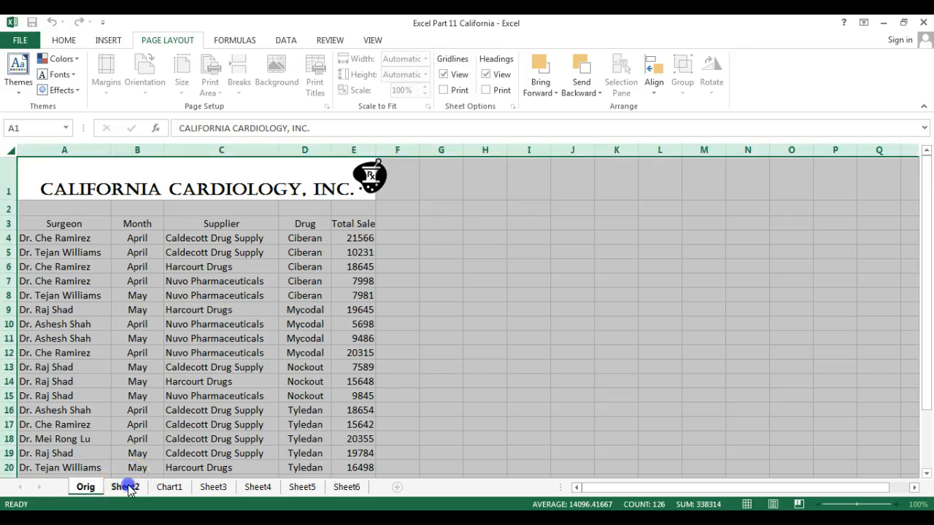
Step: Rename Sheet2 to Filter
{"action": "right_click", "coordinate": [127, 488]}
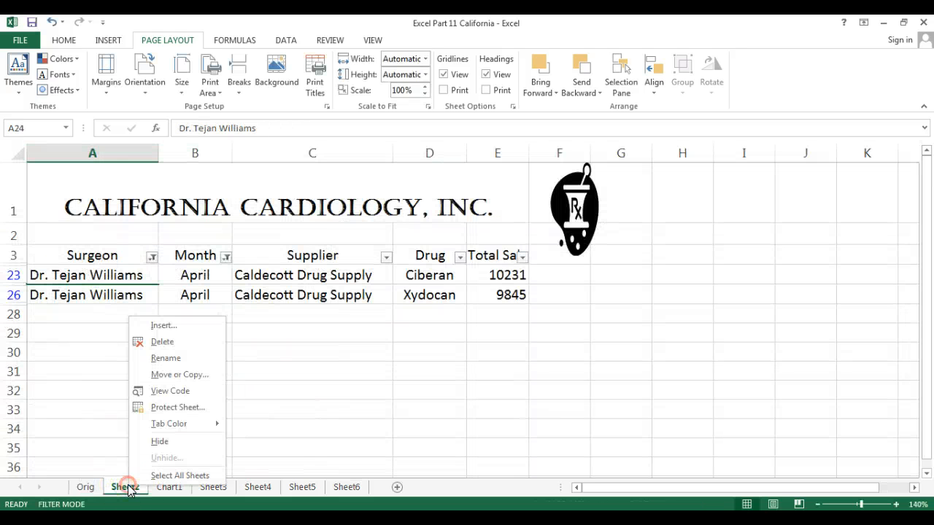
{"action": "left_click", "coordinate": [174, 364]}
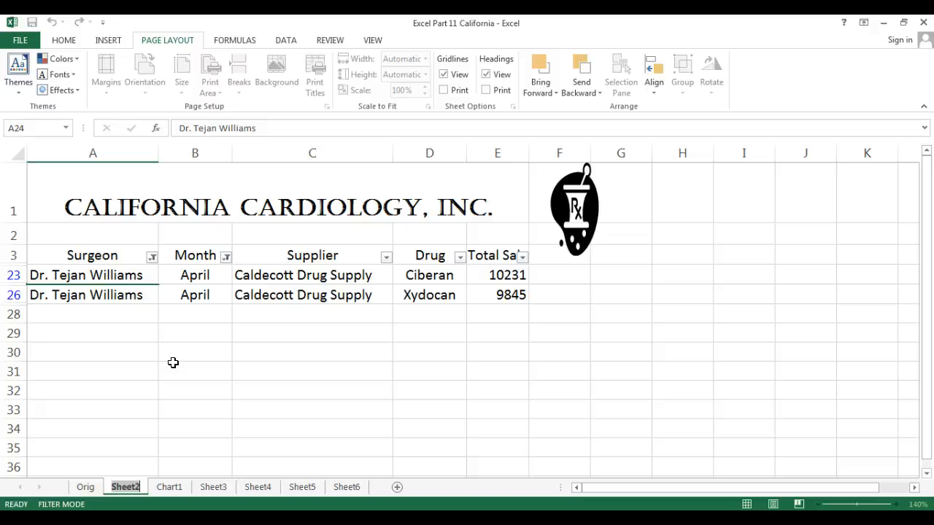
{"action": "type", "text": "Filter"}
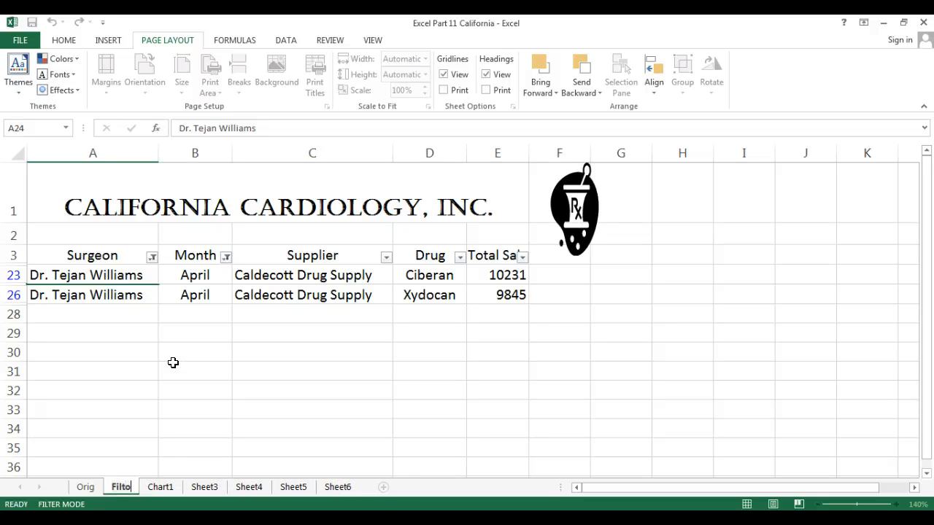
{"action": "left_click", "coordinate": [160, 487]}
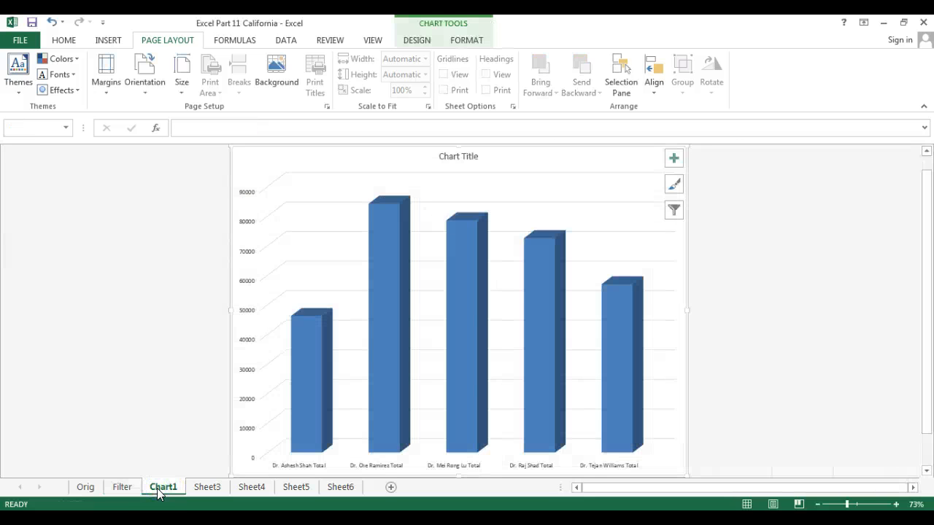
Step: Open Sheet3 and start renaming its tab
{"action": "left_click", "coordinate": [208, 488]}
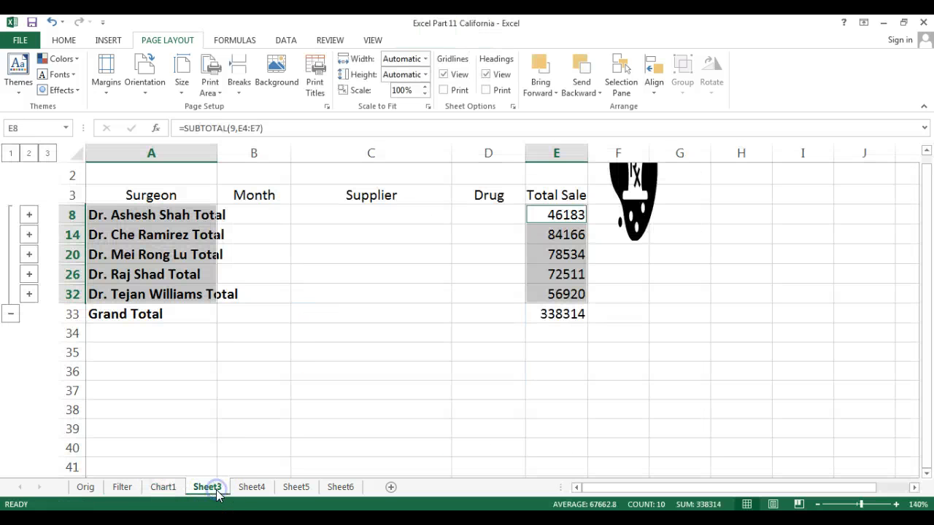
{"action": "right_click", "coordinate": [216, 489]}
{"action": "left_click", "coordinate": [254, 363]}
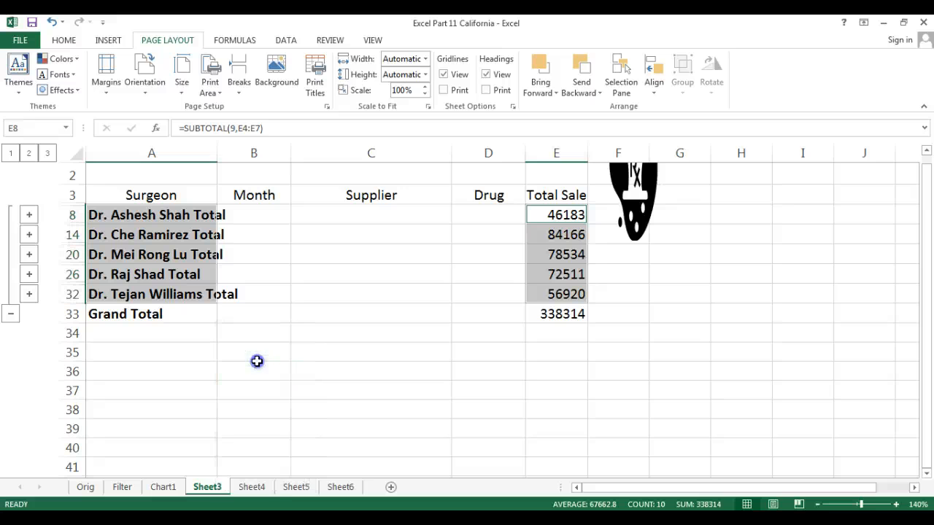
Step: Finish naming Sheet3 Subtotal and rename Sheet4 to Cond F
{"action": "type", "text": "Subtotal"}
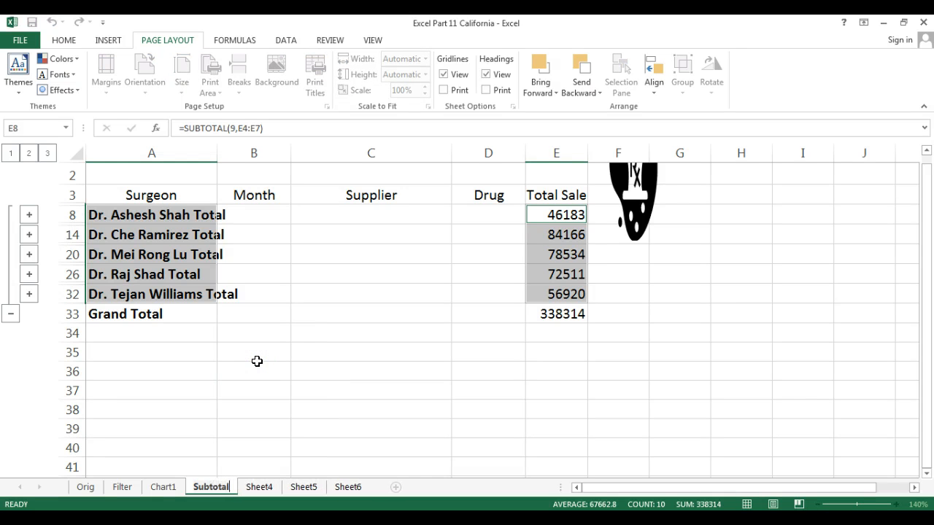
{"action": "left_click", "coordinate": [263, 489]}
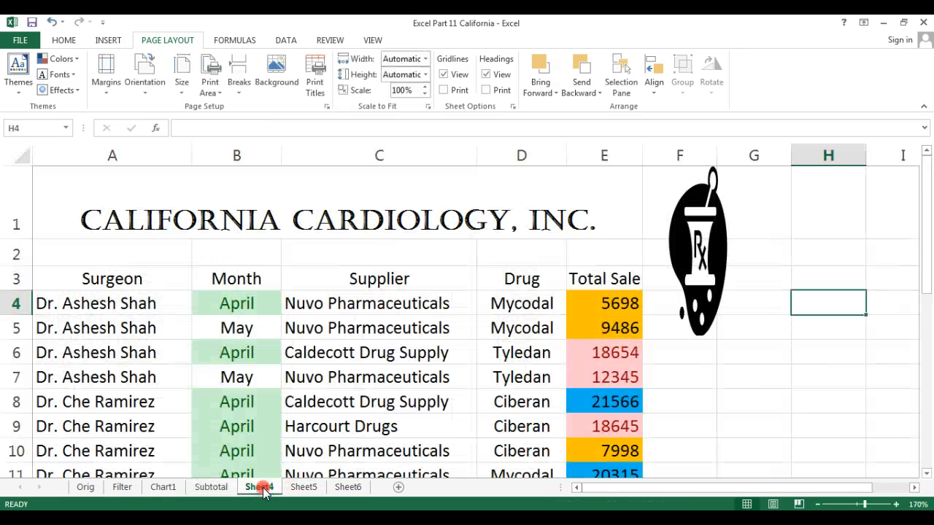
{"action": "right_click", "coordinate": [264, 494]}
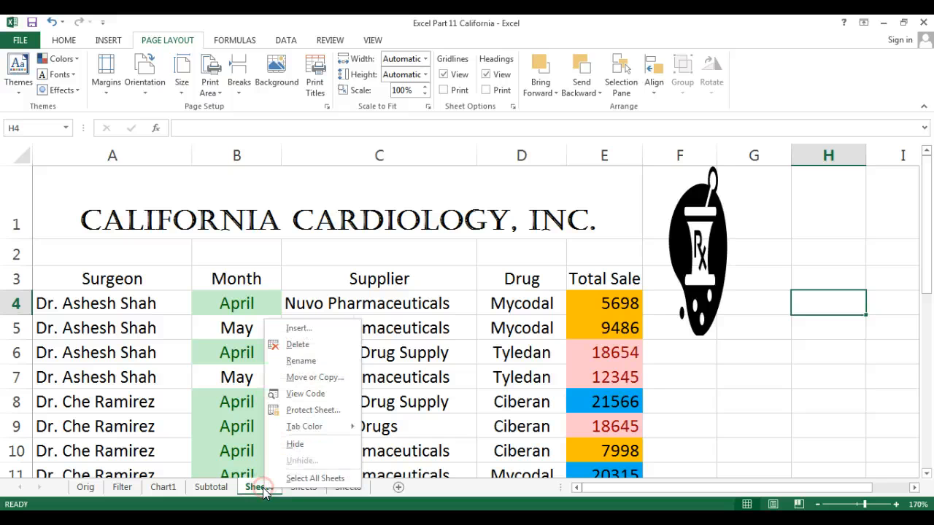
{"action": "left_click", "coordinate": [302, 354]}
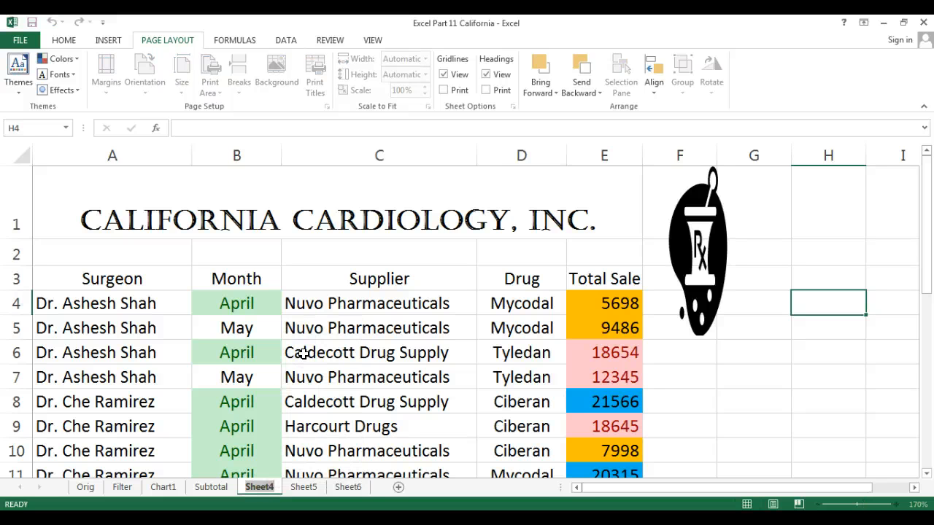
{"action": "type", "text": "Co"}
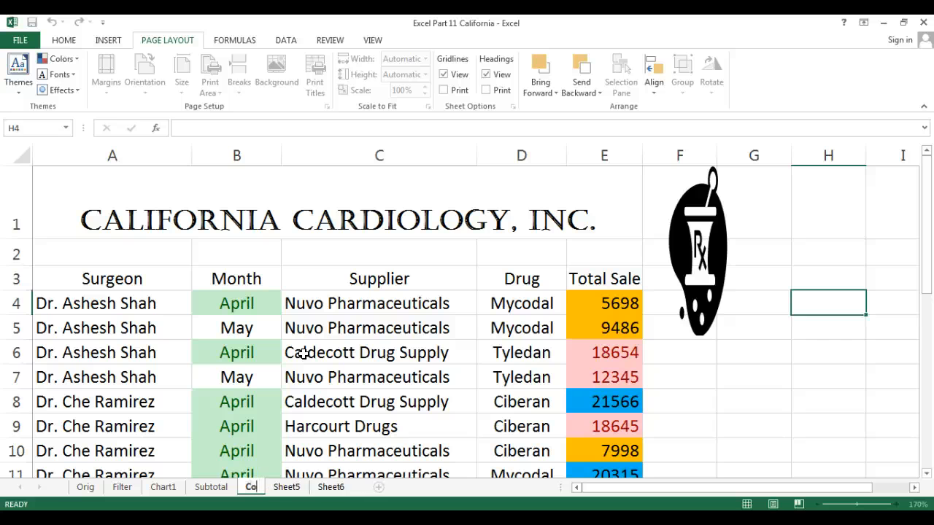
{"action": "type", "text": "nd F"}
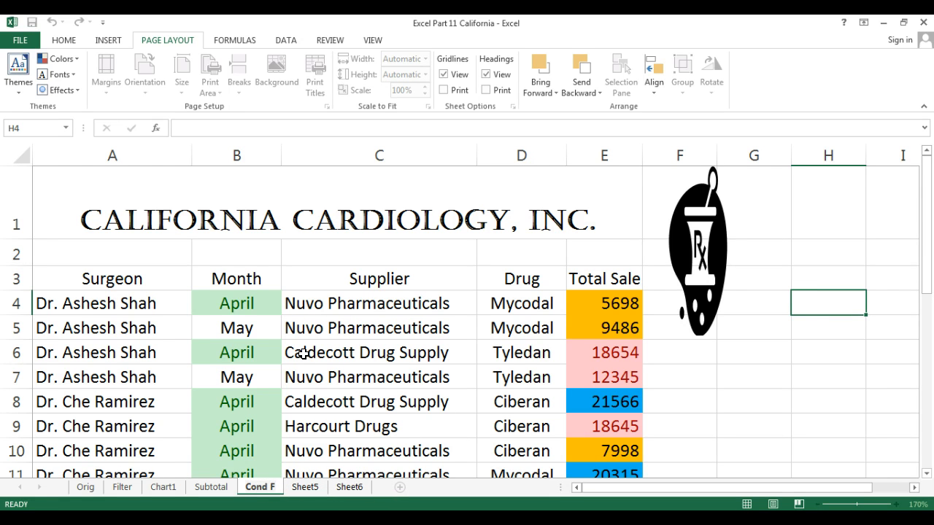
{"action": "left_click", "coordinate": [305, 487]}
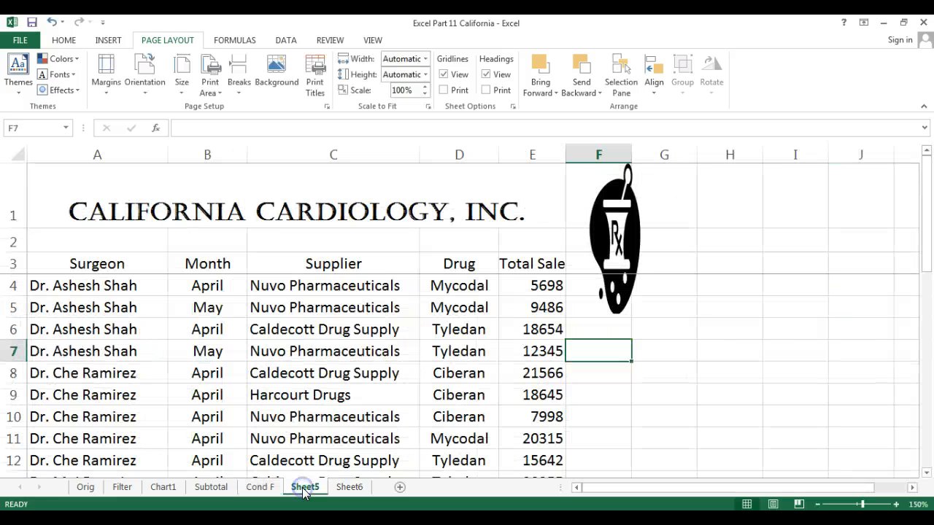
Step: Rename Sheet5 to Freeze
{"action": "right_click", "coordinate": [304, 487]}
{"action": "left_click", "coordinate": [342, 357]}
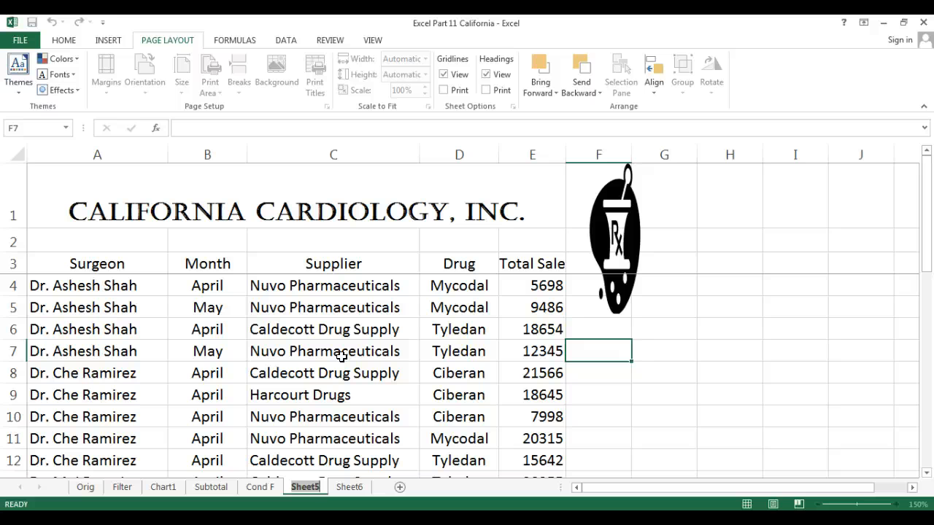
{"action": "type", "text": "Freeze"}
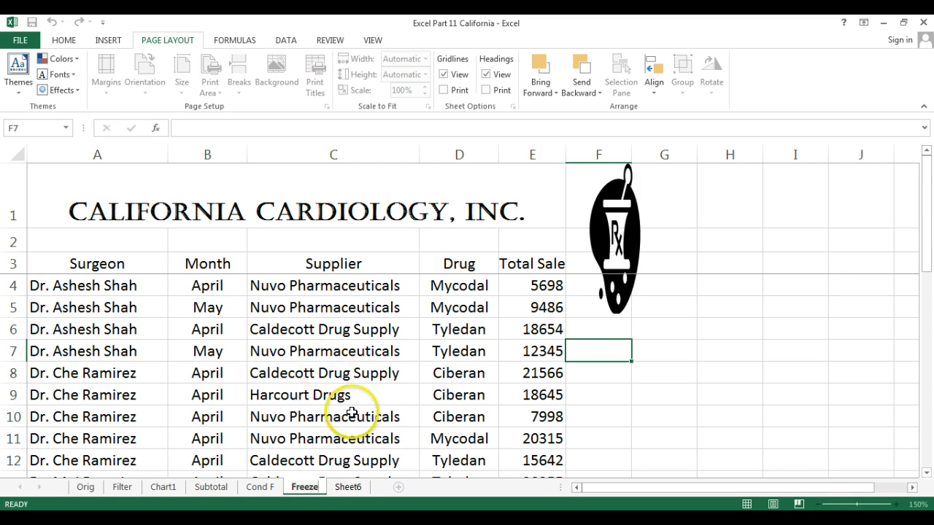
{"action": "left_click", "coordinate": [345, 488]}
Step: Rename Sheet6 to Pic
{"action": "right_click", "coordinate": [345, 489]}
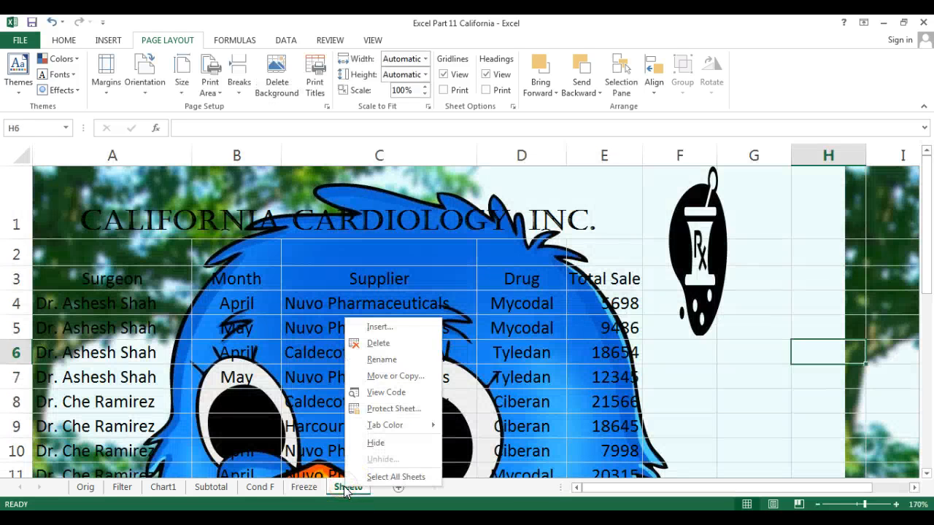
{"action": "left_click", "coordinate": [396, 358]}
{"action": "type", "text": "Pic"}
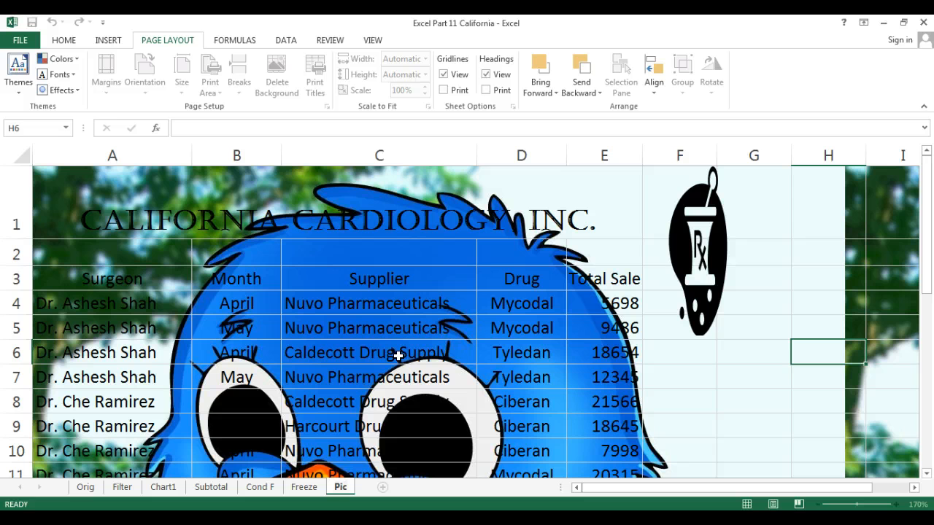
Step: Give the Orig sheet a red tab colour
{"action": "left_click", "coordinate": [85, 488]}
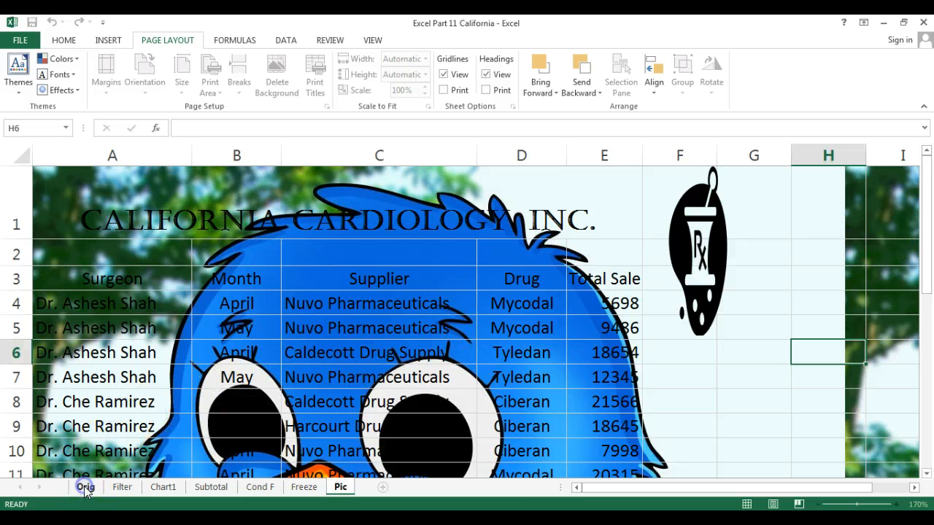
{"action": "right_click", "coordinate": [86, 488]}
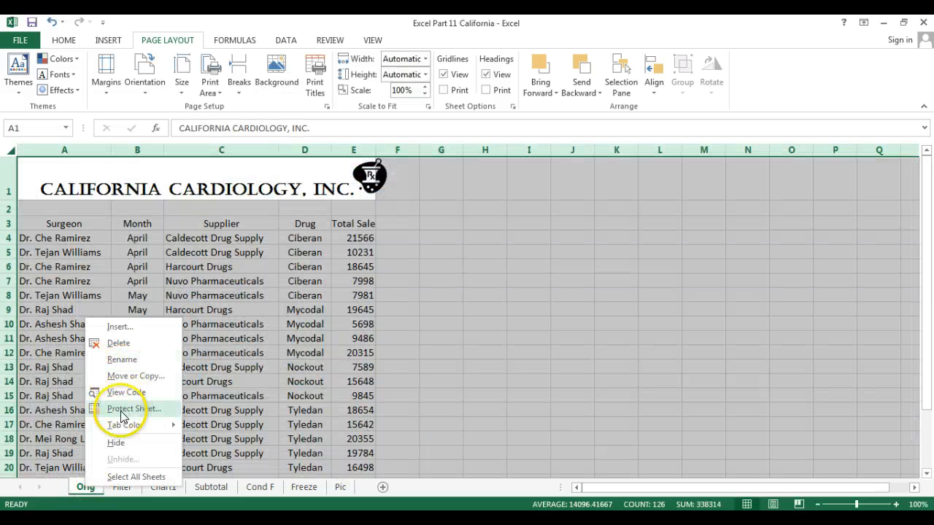
{"action": "mouse_move", "coordinate": [124, 425]}
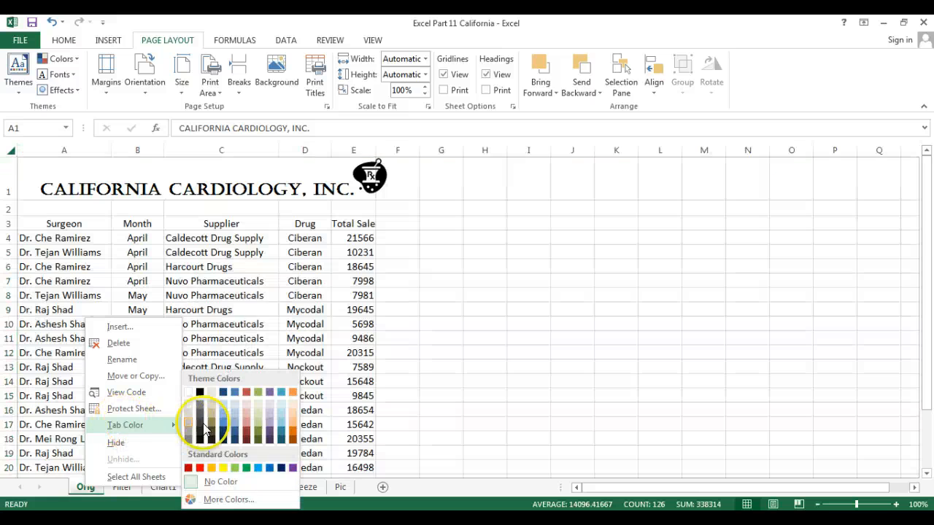
{"action": "left_click", "coordinate": [201, 469]}
Step: Give the Filter sheet a yellow tab colour
{"action": "left_click", "coordinate": [123, 487]}
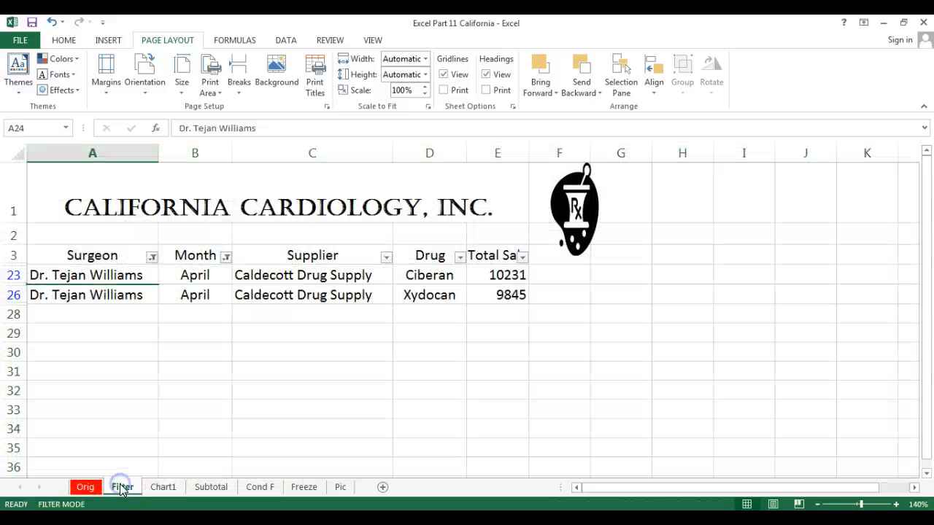
{"action": "right_click", "coordinate": [122, 487]}
{"action": "mouse_move", "coordinate": [165, 425]}
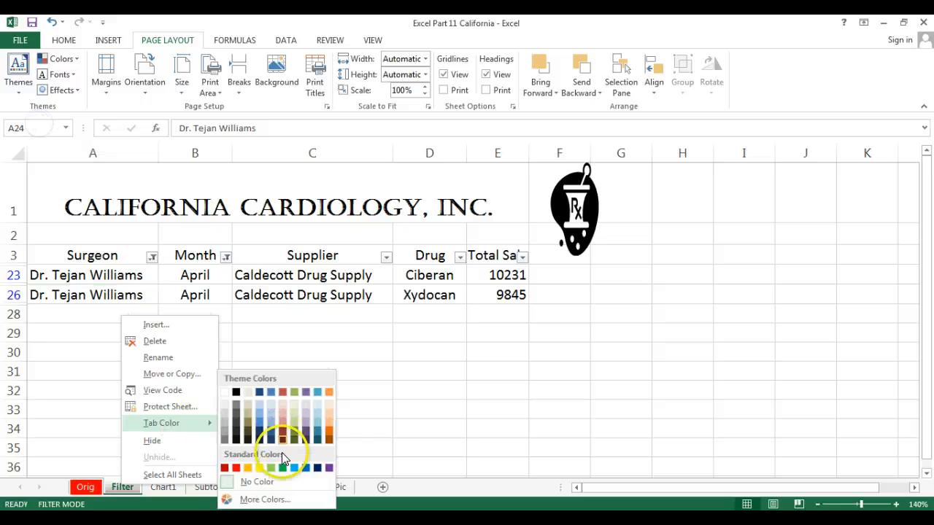
{"action": "left_click", "coordinate": [259, 468]}
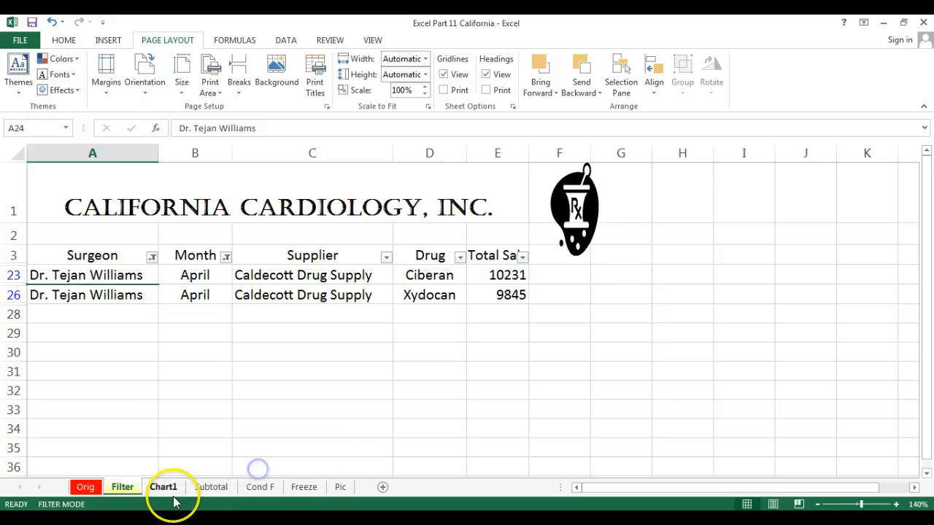
Step: Colour the Chart1 tab purple, then return to the Orig sheet
{"action": "left_click", "coordinate": [163, 487]}
{"action": "right_click", "coordinate": [164, 492]}
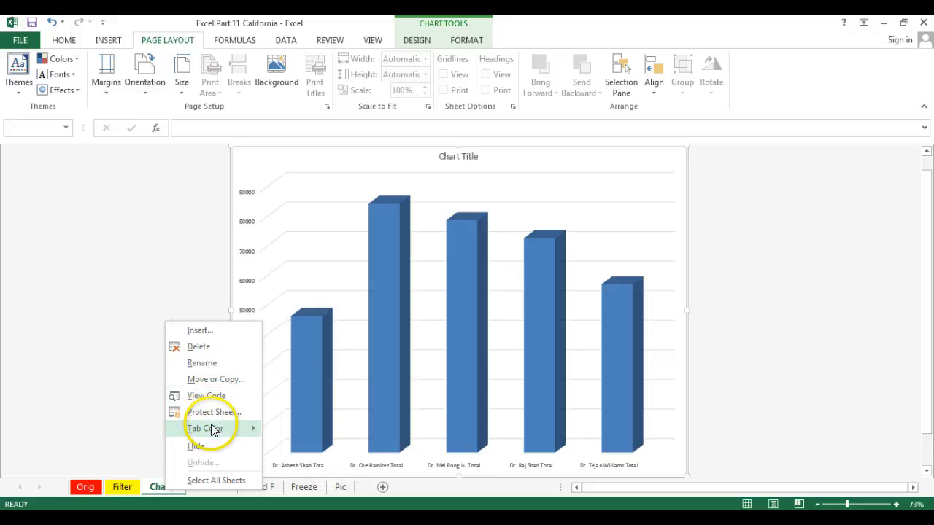
{"action": "mouse_move", "coordinate": [211, 428]}
{"action": "left_click", "coordinate": [369, 468]}
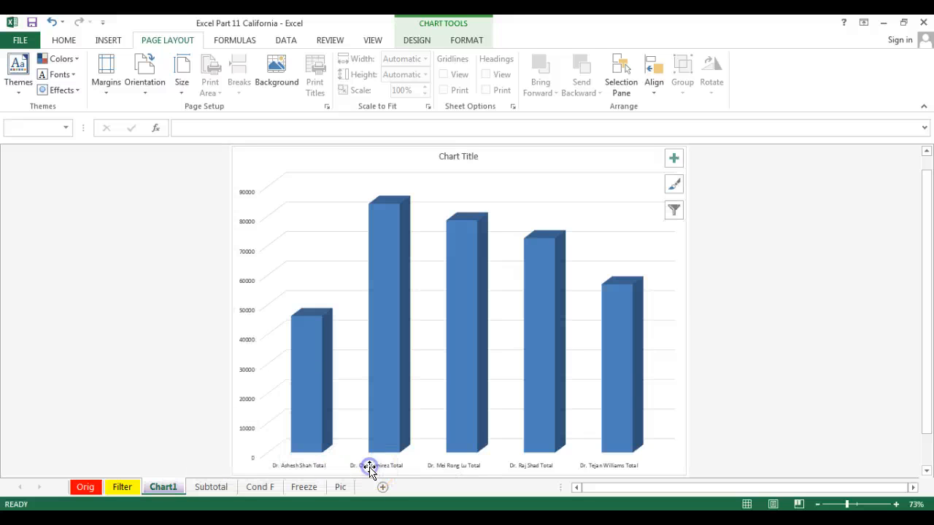
{"action": "left_click", "coordinate": [165, 427]}
{"action": "left_click", "coordinate": [86, 488]}
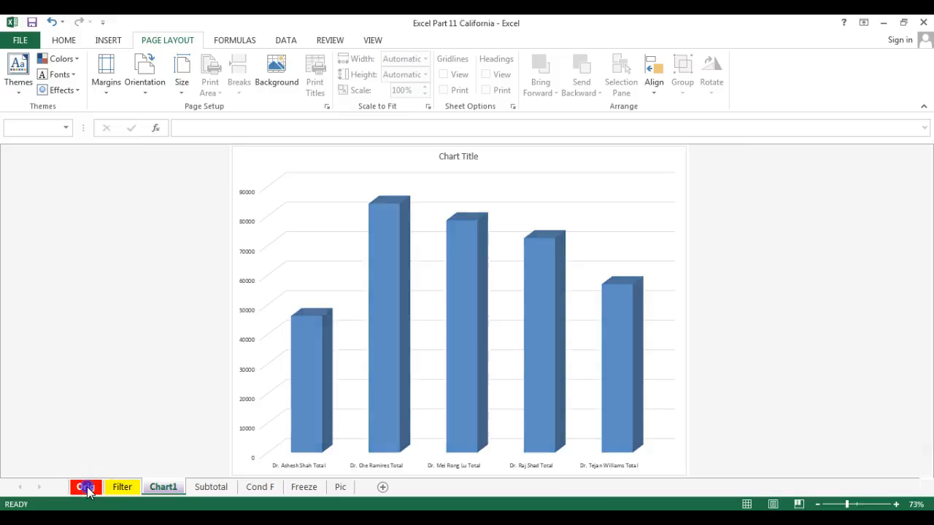